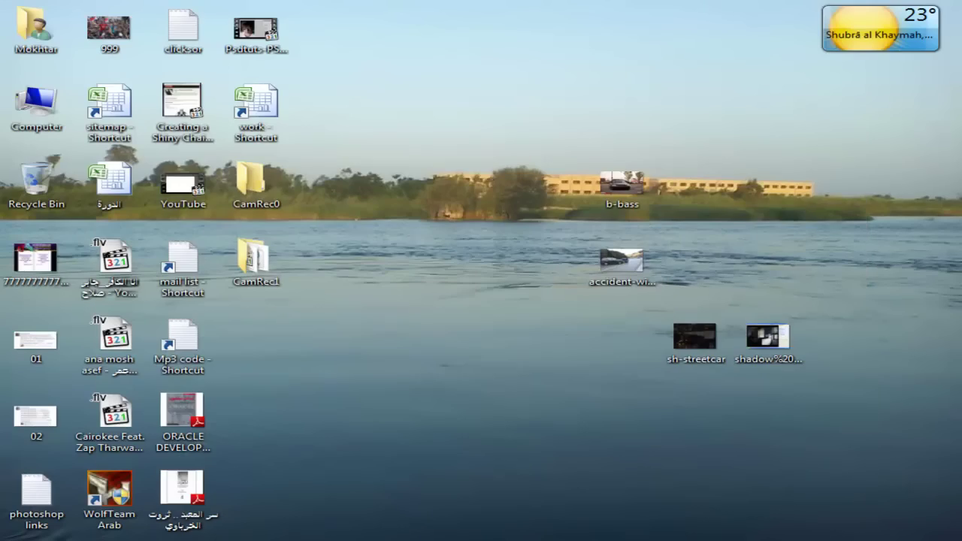
# Step: Restore the minimized Photoshop window from the taskbar
pyautogui.click(638, 535)
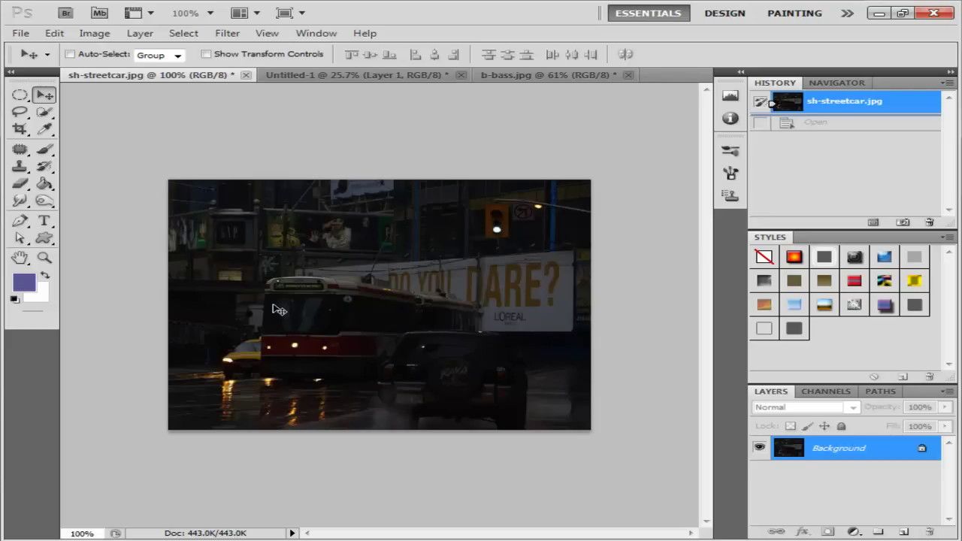
pyautogui.click(327, 75)
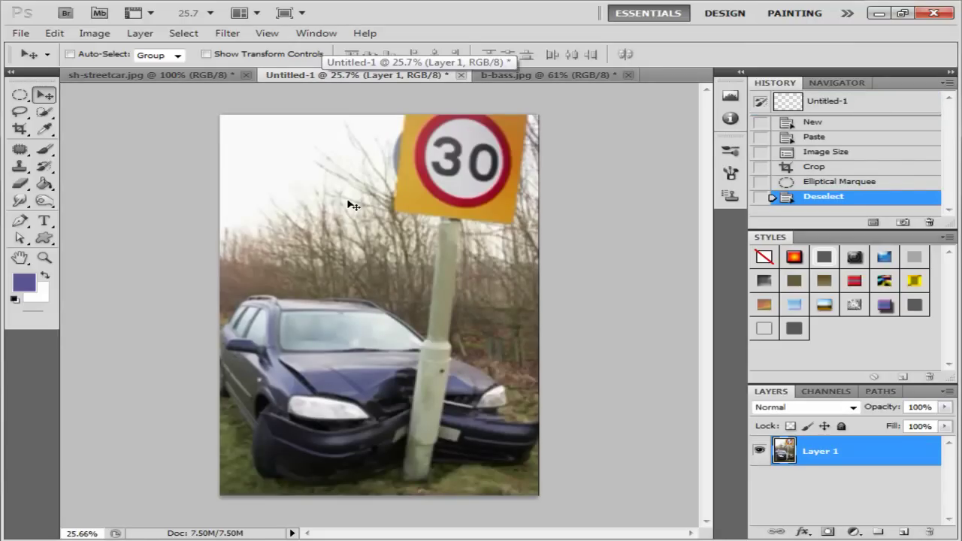
pyautogui.click(484, 76)
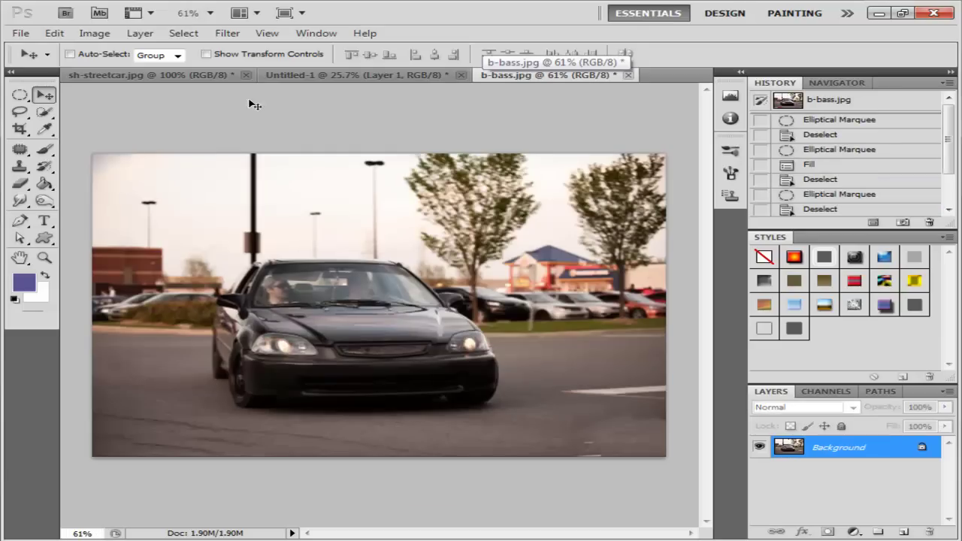
pyautogui.click(193, 81)
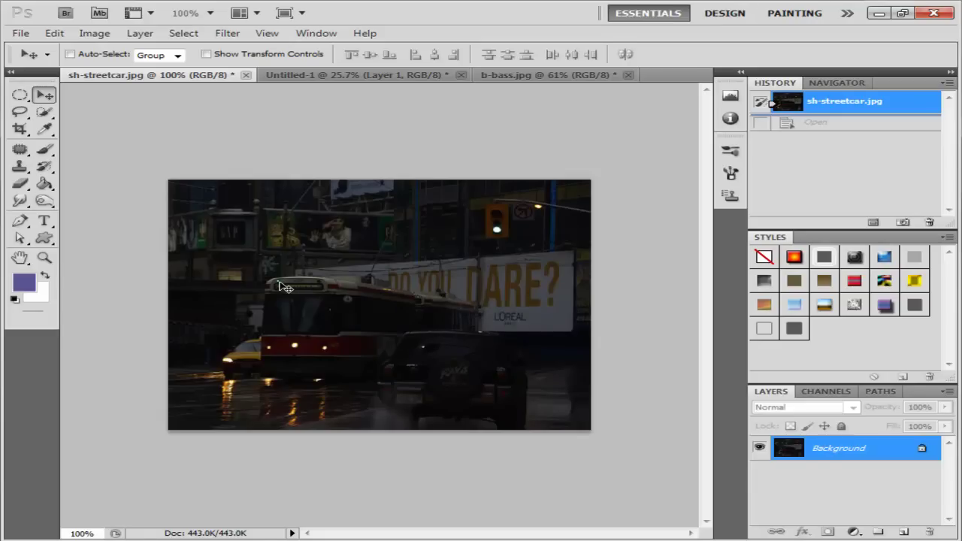
pyautogui.scroll(1, 284, 289)
pyautogui.scroll(1, 290, 291)
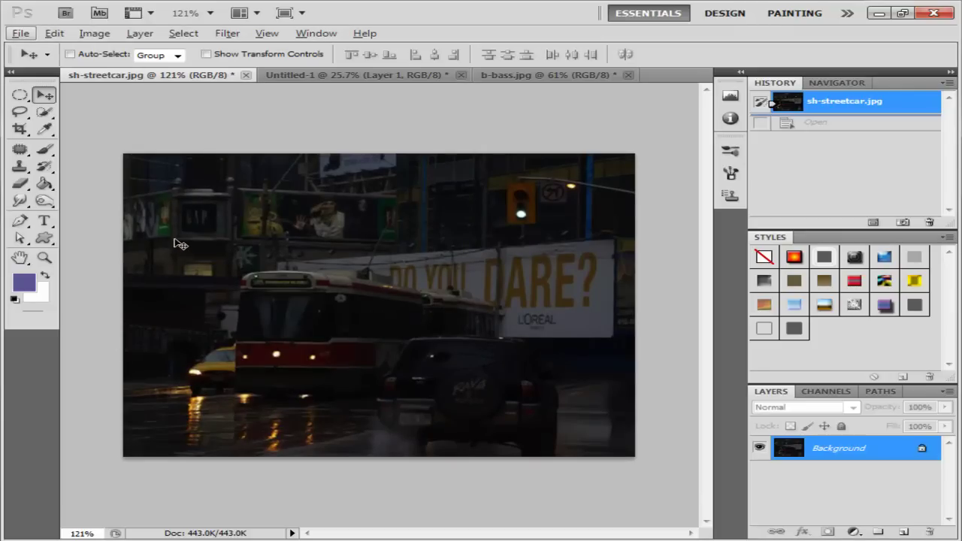
# Step: Apply Shadows/Highlights to the streetcar photo with Shadows about 86% and Highlights 0
pyautogui.click(84, 34)
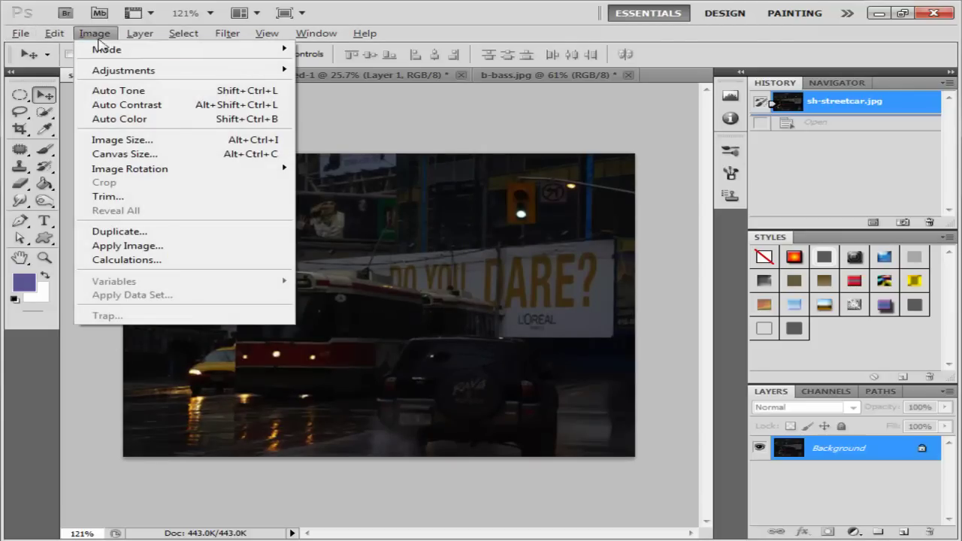
pyautogui.moveTo(124, 70)
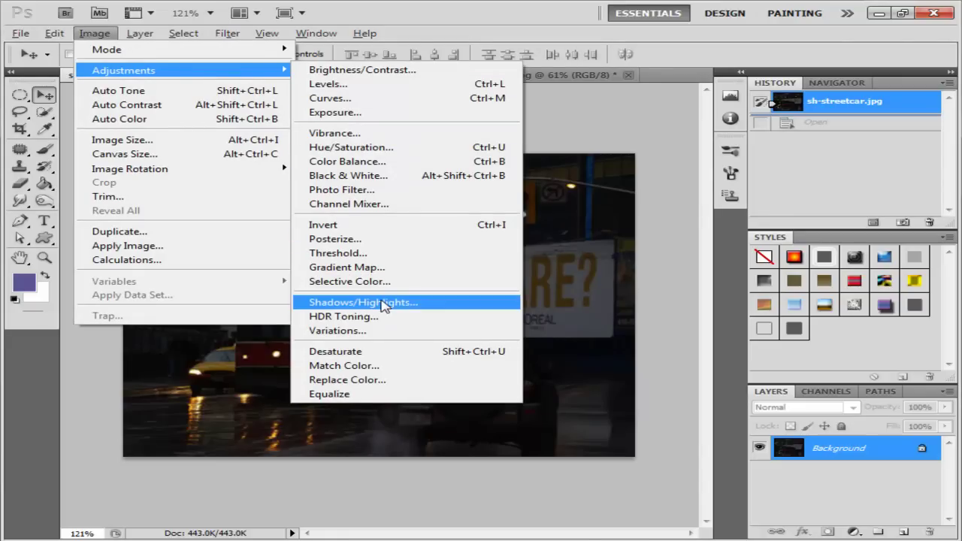
pyautogui.click(449, 308)
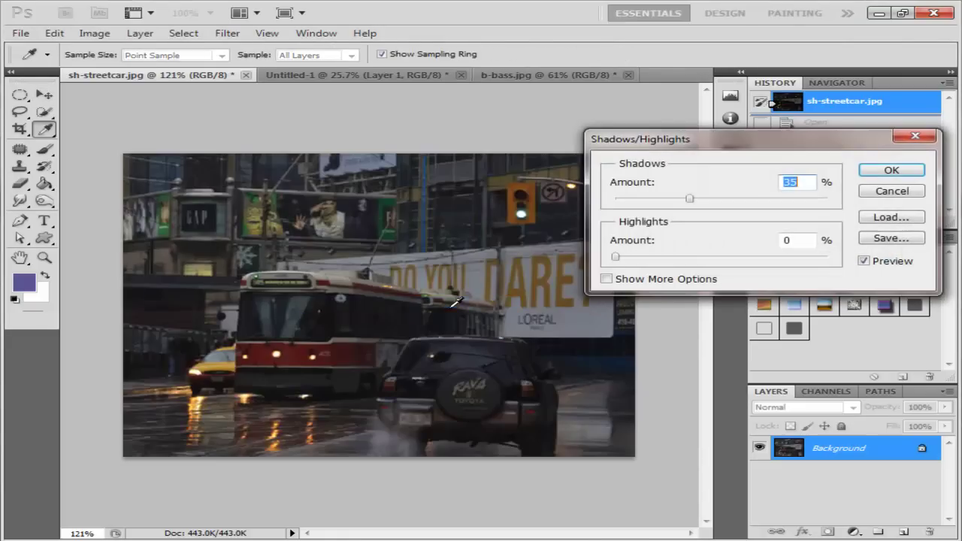
pyautogui.moveTo(693, 145); pyautogui.dragTo(704, 179)
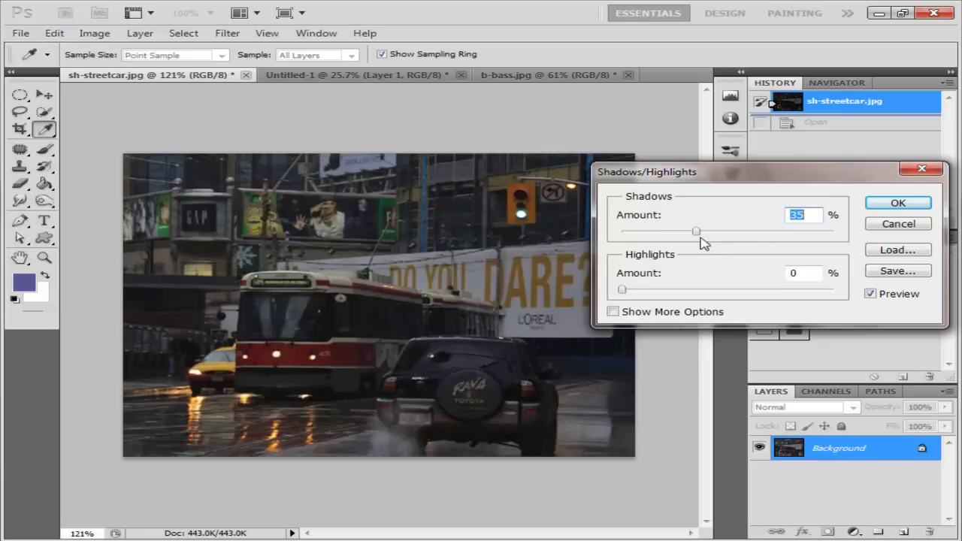
pyautogui.moveTo(698, 234); pyautogui.dragTo(801, 225)
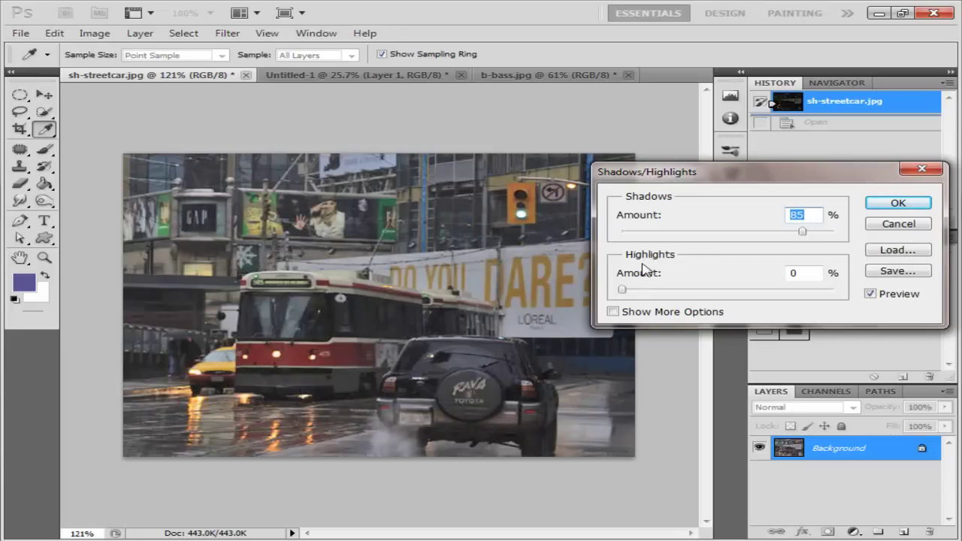
pyautogui.moveTo(621, 290)
pyautogui.mouseDown()
pyautogui.moveTo(801, 297)
pyautogui.moveTo(540, 282)
pyautogui.mouseUp()
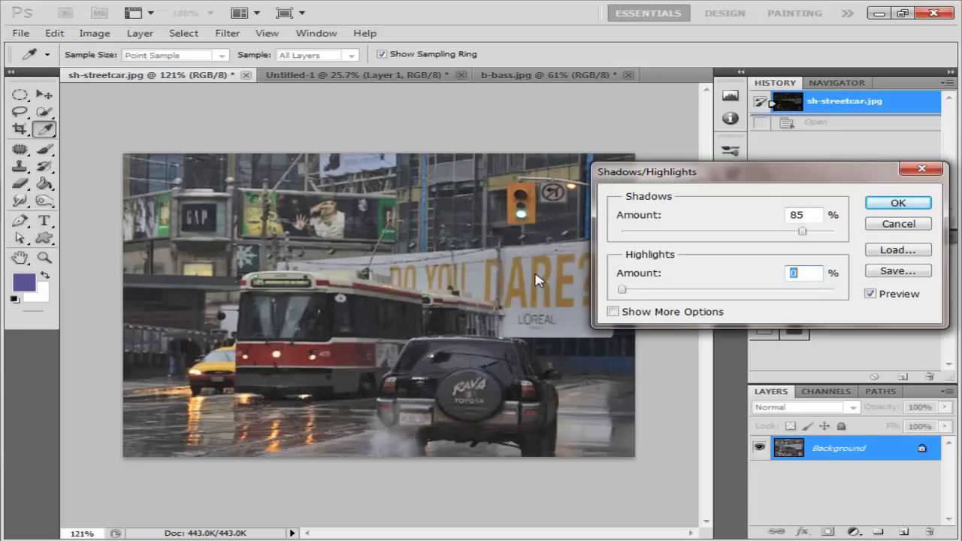
pyautogui.moveTo(801, 232)
pyautogui.mouseDown()
pyautogui.moveTo(672, 236)
pyautogui.moveTo(727, 233)
pyautogui.moveTo(816, 250)
pyautogui.moveTo(608, 241)
pyautogui.moveTo(808, 275)
pyautogui.mouseUp()
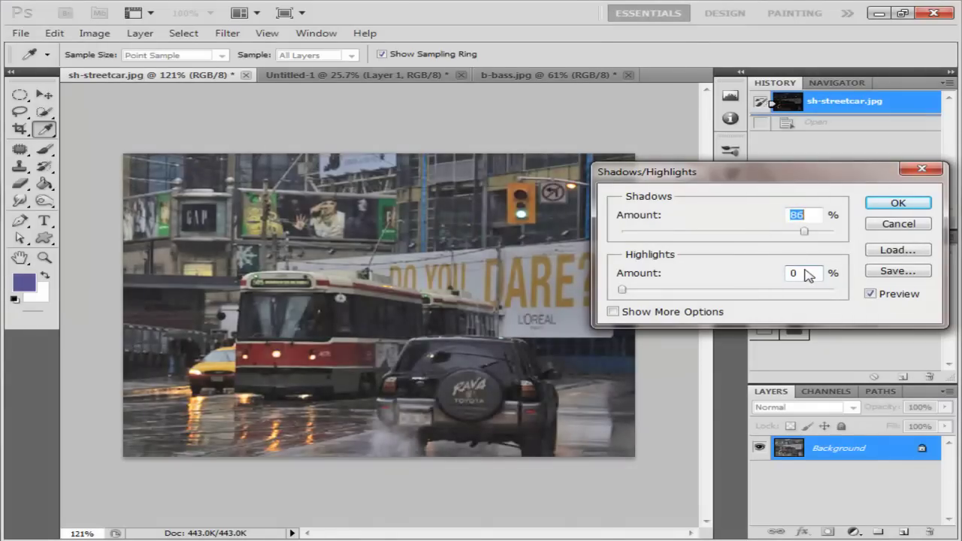
pyautogui.click(897, 203)
pyautogui.press('v')
pyautogui.scroll(1, 311, 440)
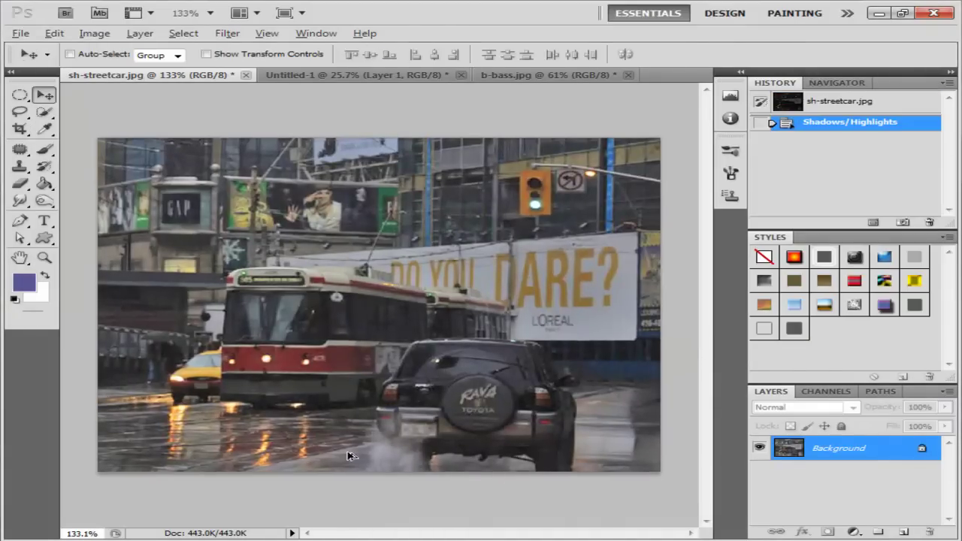
pyautogui.scroll(3, 375, 456)
pyautogui.scroll(2, 418, 479)
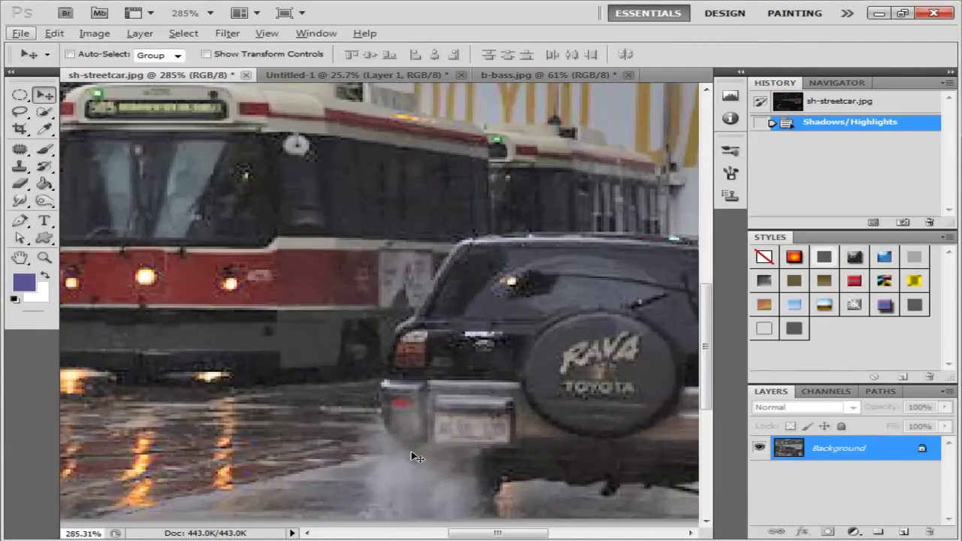
pyautogui.scroll(-3, 400, 471)
pyautogui.scroll(-2, 394, 464)
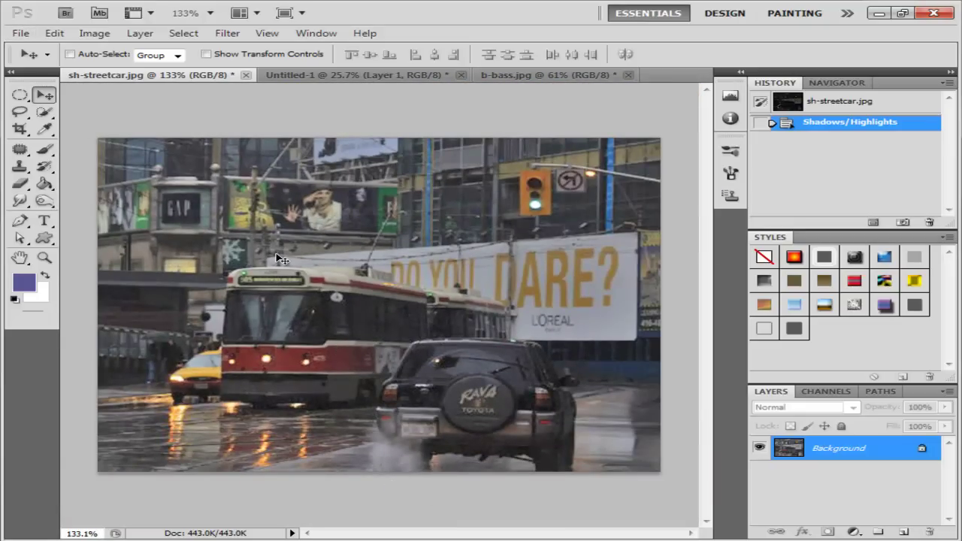
# Step: Revert to the original snapshot and apply Curves with the top-right point at input 75, viewed at 100%
pyautogui.click(822, 110)
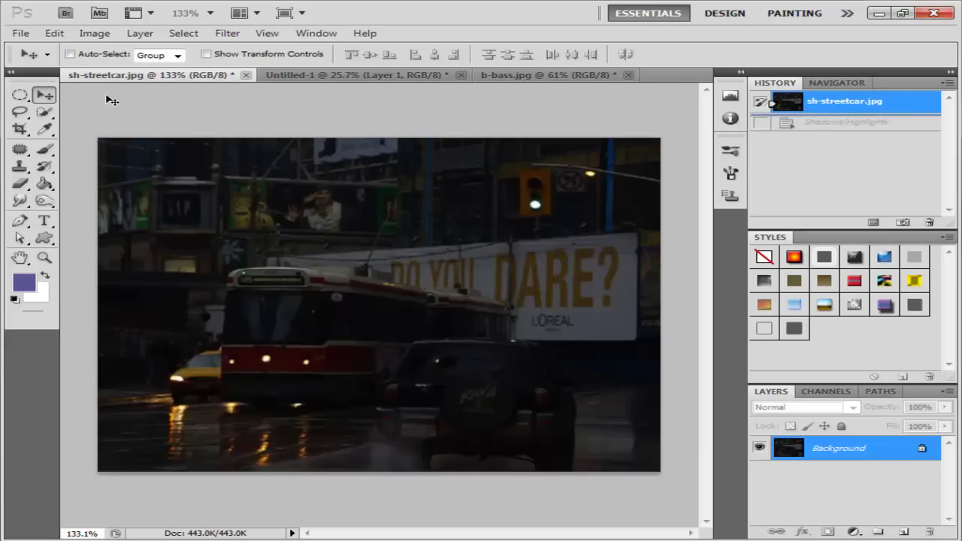
pyautogui.click(95, 33)
pyautogui.moveTo(124, 70)
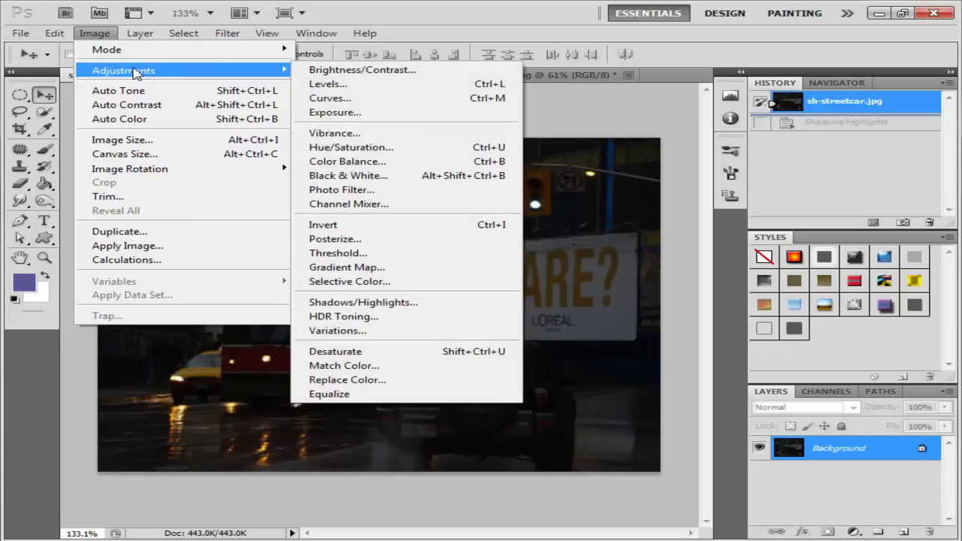
pyautogui.click(354, 100)
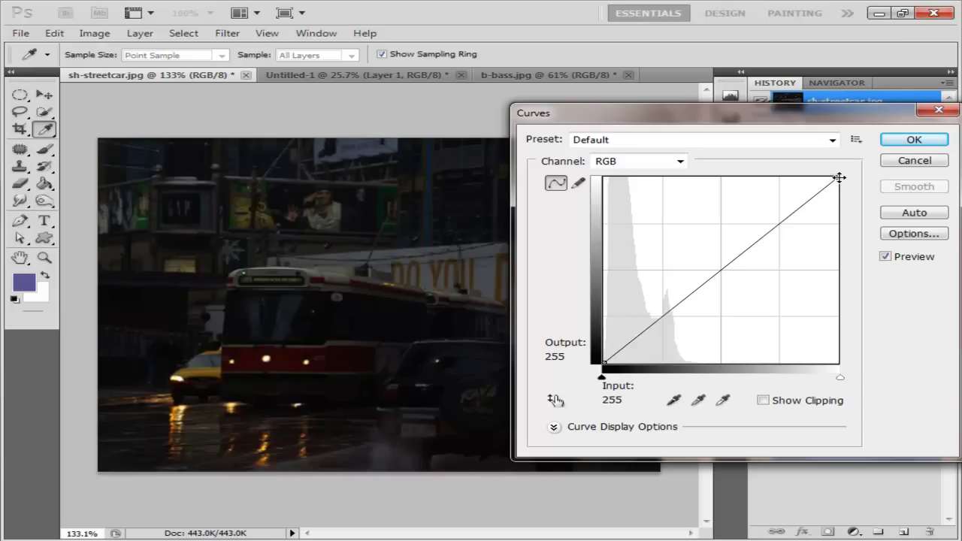
pyautogui.moveTo(836, 177)
pyautogui.mouseDown()
pyautogui.moveTo(851, 216)
pyautogui.moveTo(761, 175)
pyautogui.moveTo(672, 172)
pyautogui.mouseUp()
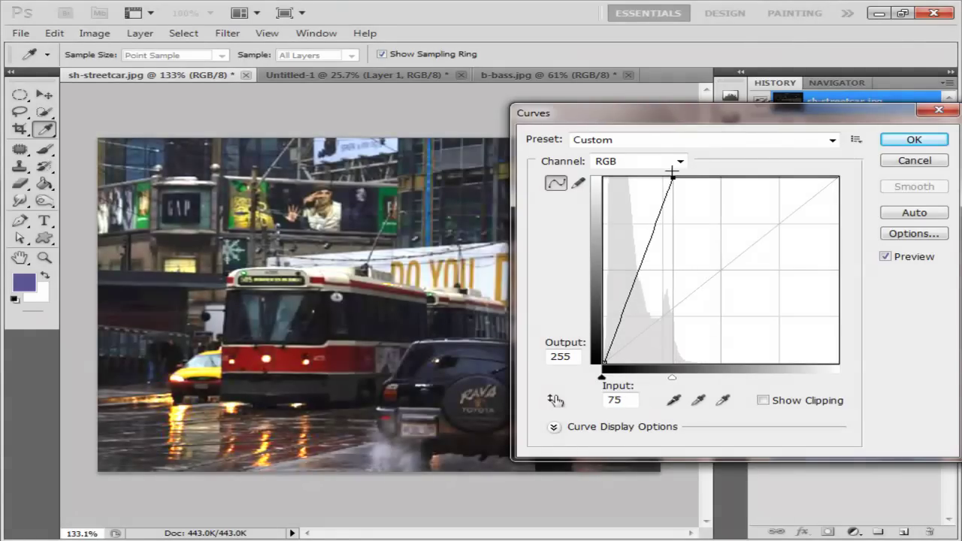
pyautogui.click(913, 139)
pyautogui.press('v')
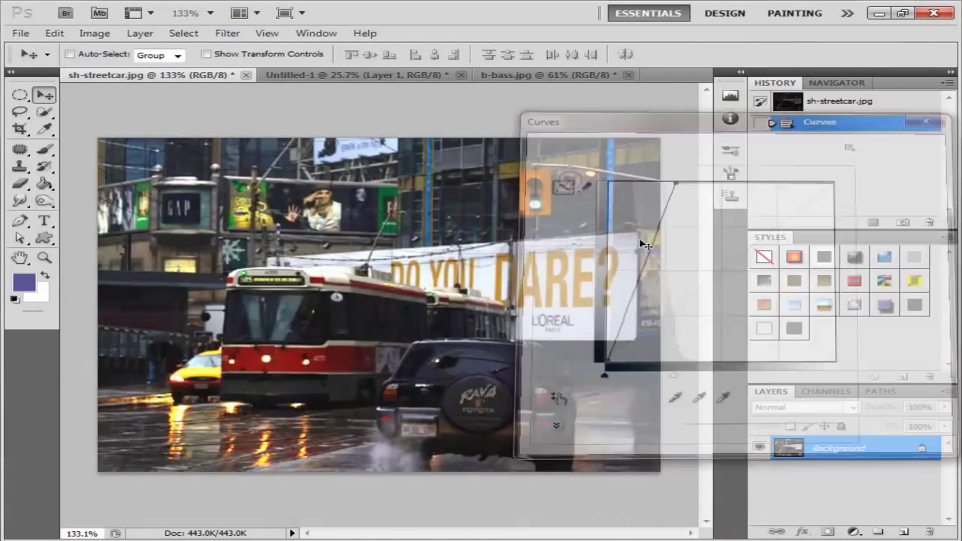
pyautogui.scroll(2, 329, 376)
pyautogui.scroll(1, 293, 388)
pyautogui.scroll(1, 305, 388)
pyautogui.hotkey('ctrl', '1')
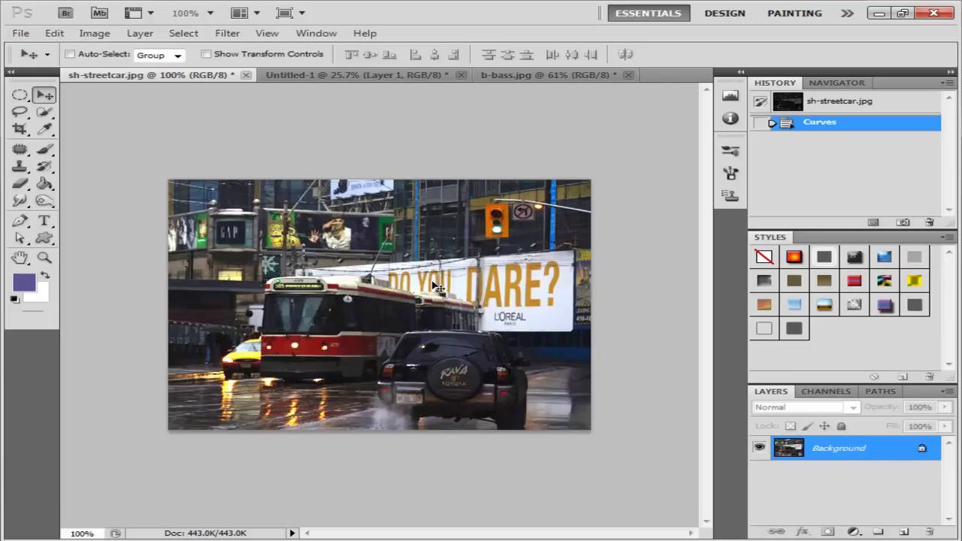
# Step: Darken the Untitled-1 crashed-car photo with Curves, top-right point lowered to output about 82
pyautogui.click(354, 78)
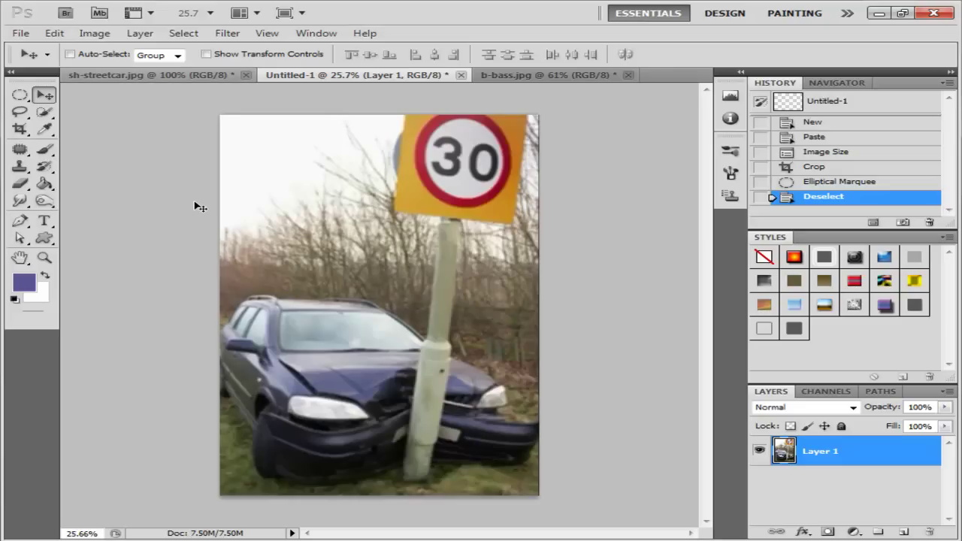
pyautogui.click(92, 35)
pyautogui.moveTo(124, 70)
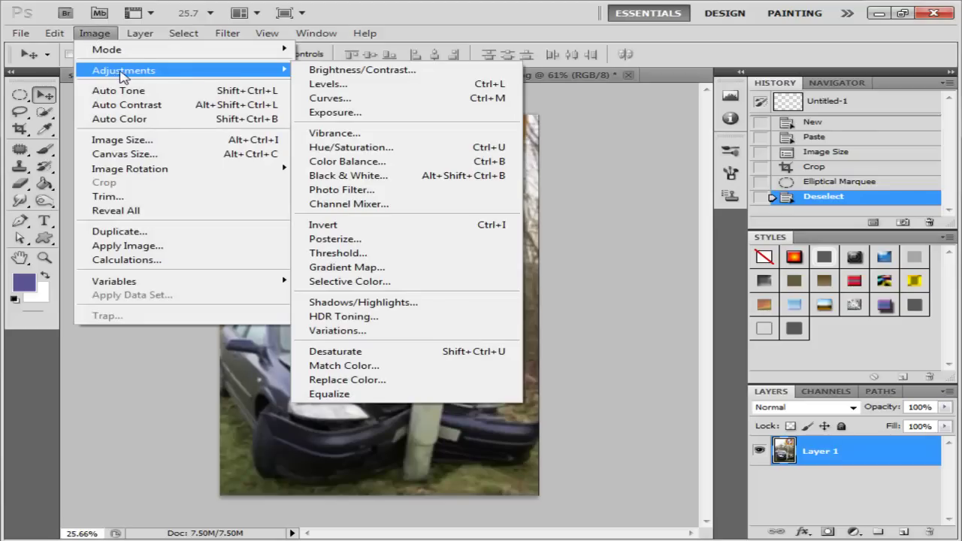
pyautogui.click(368, 98)
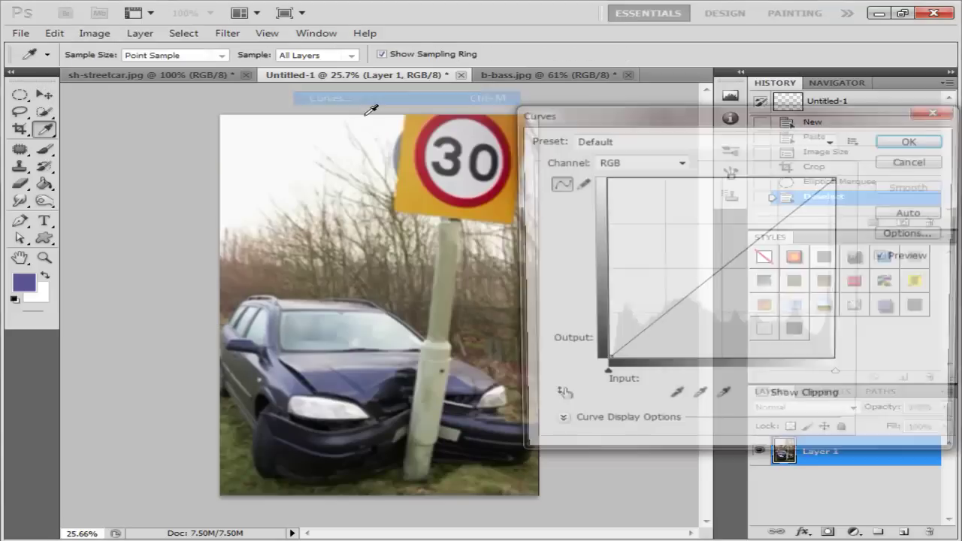
pyautogui.moveTo(837, 178); pyautogui.dragTo(866, 302)
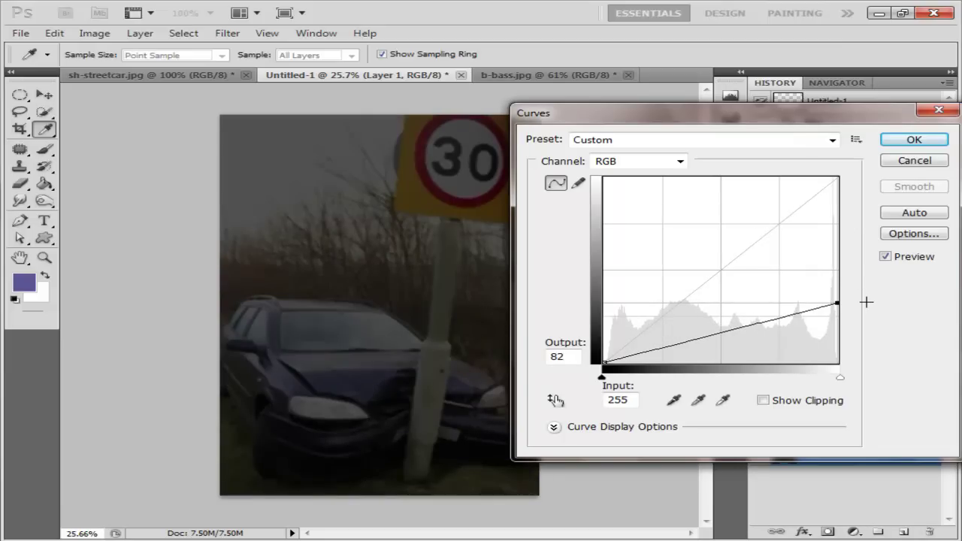
pyautogui.click(914, 140)
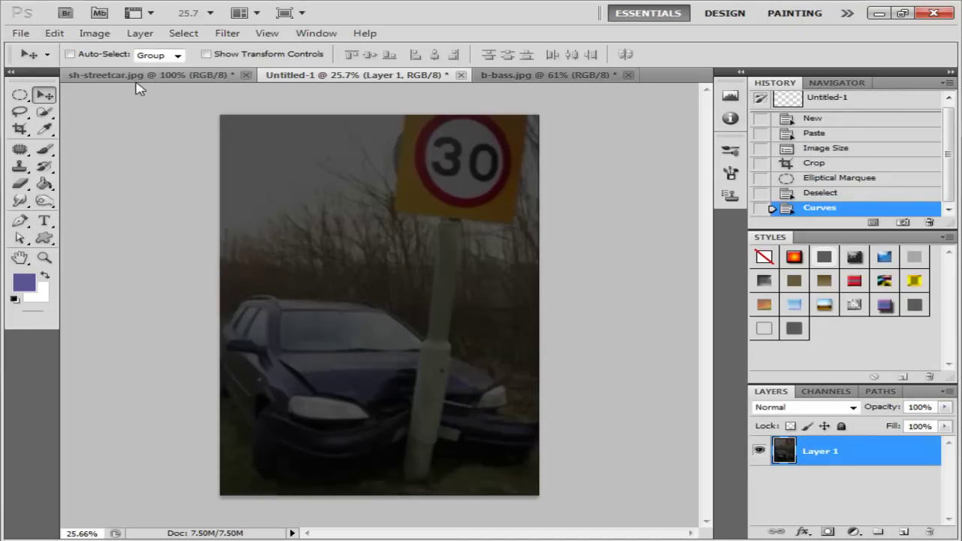
# Step: Apply a Cooling Filter (LBB) Photo Filter at about 28% density, preserving luminosity
pyautogui.click(90, 36)
pyautogui.moveTo(123, 70)
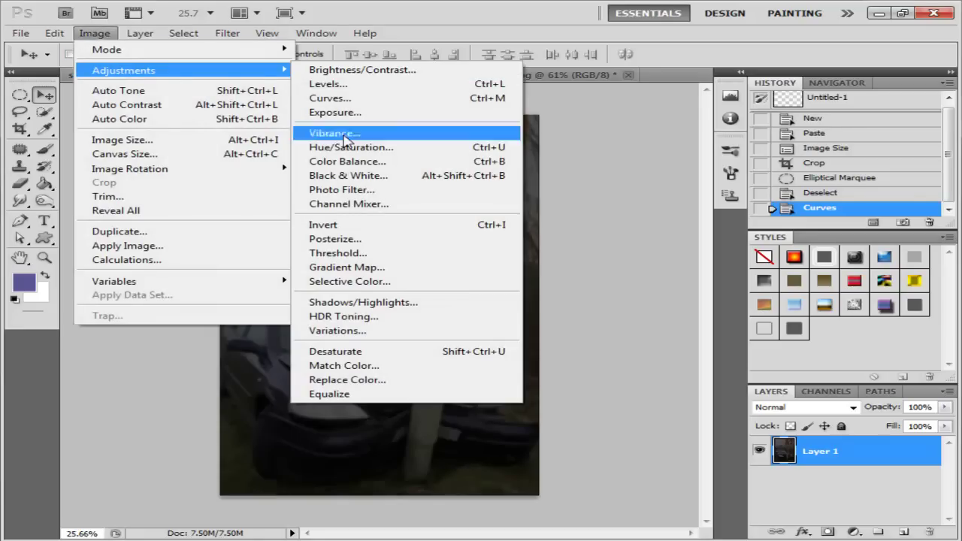
pyautogui.click(410, 191)
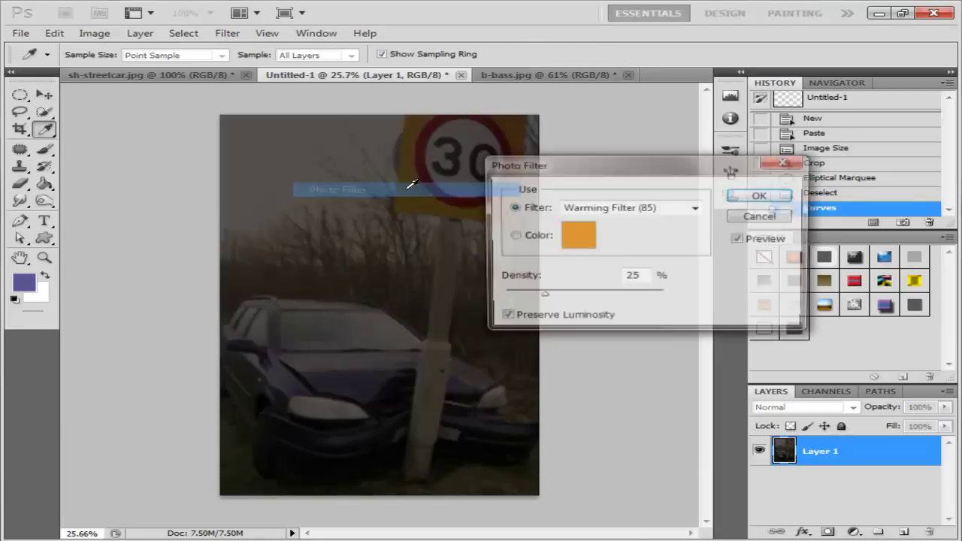
pyautogui.moveTo(595, 174); pyautogui.dragTo(550, 137)
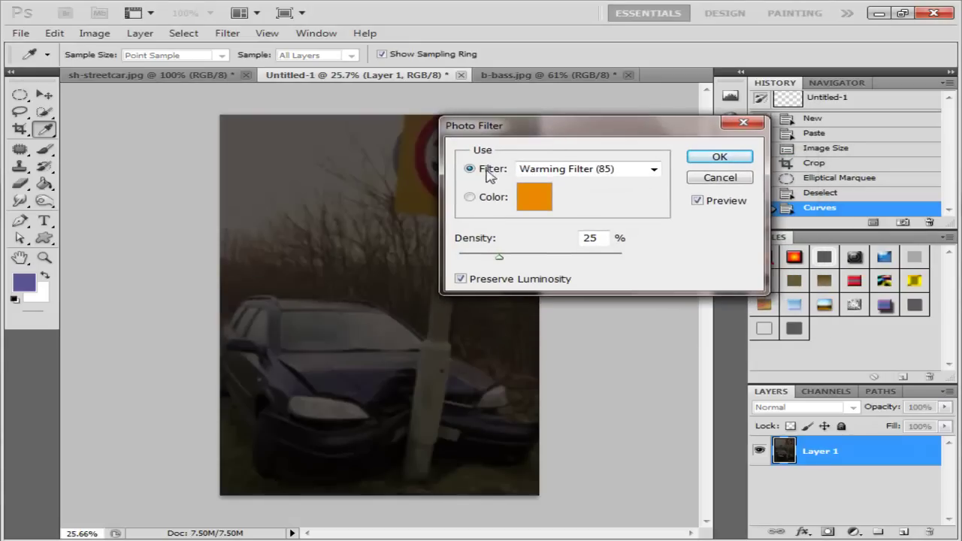
pyautogui.click(654, 171)
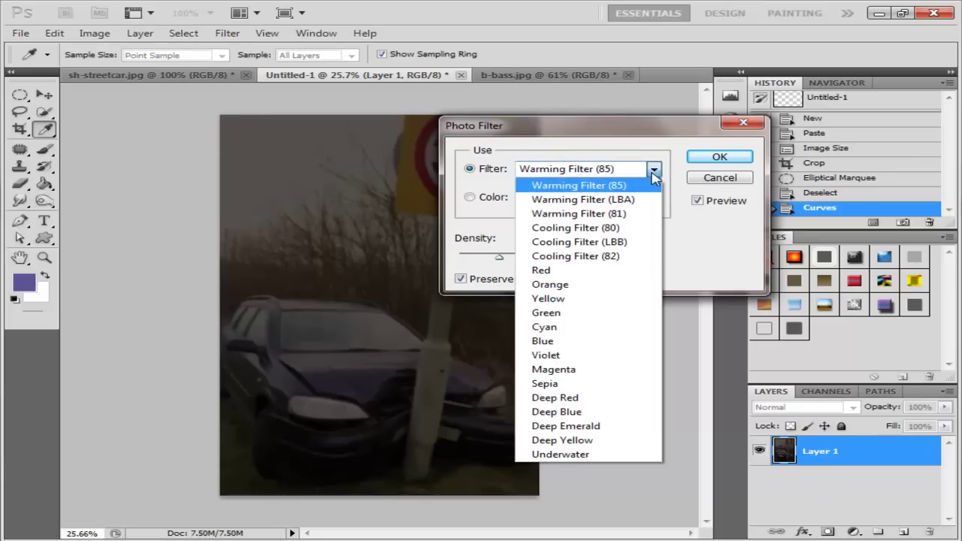
pyautogui.click(638, 248)
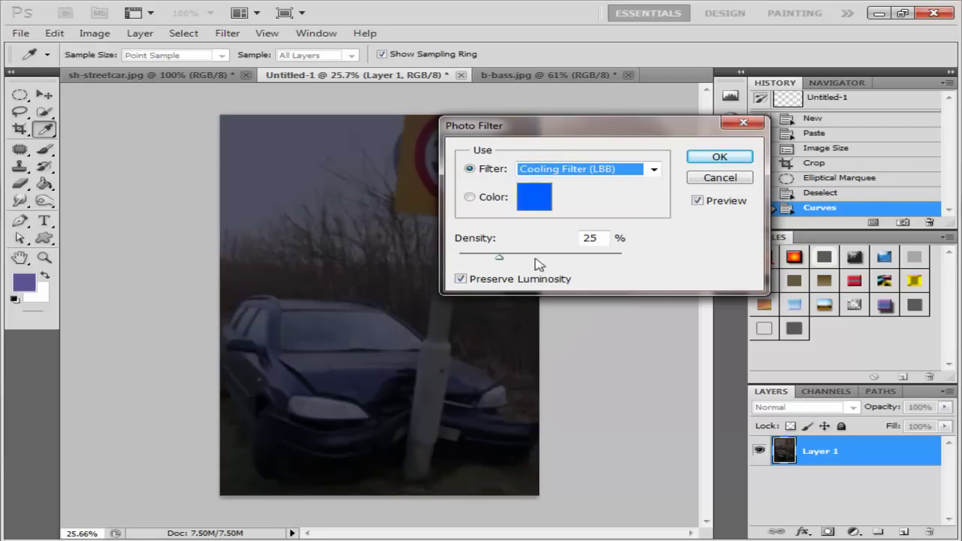
pyautogui.moveTo(500, 259); pyautogui.dragTo(507, 264)
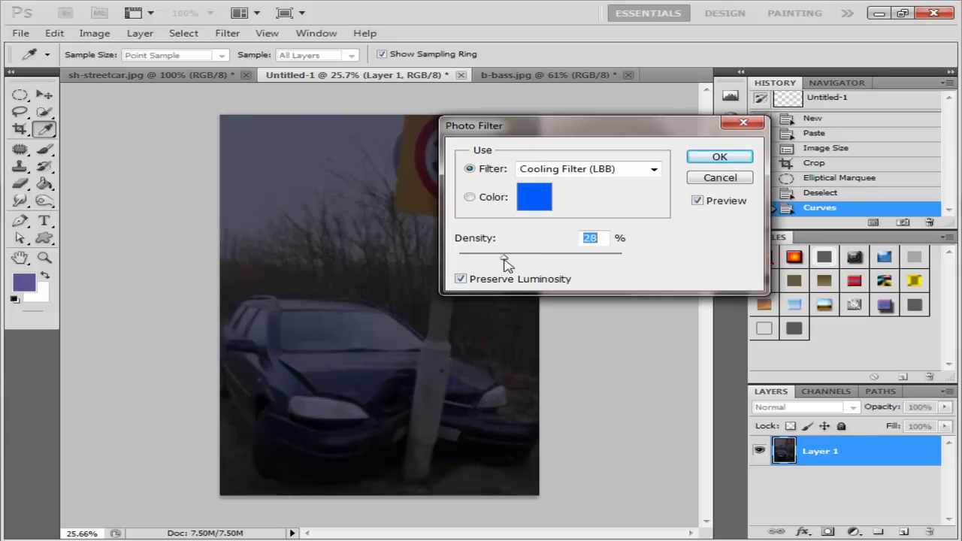
pyautogui.click(723, 158)
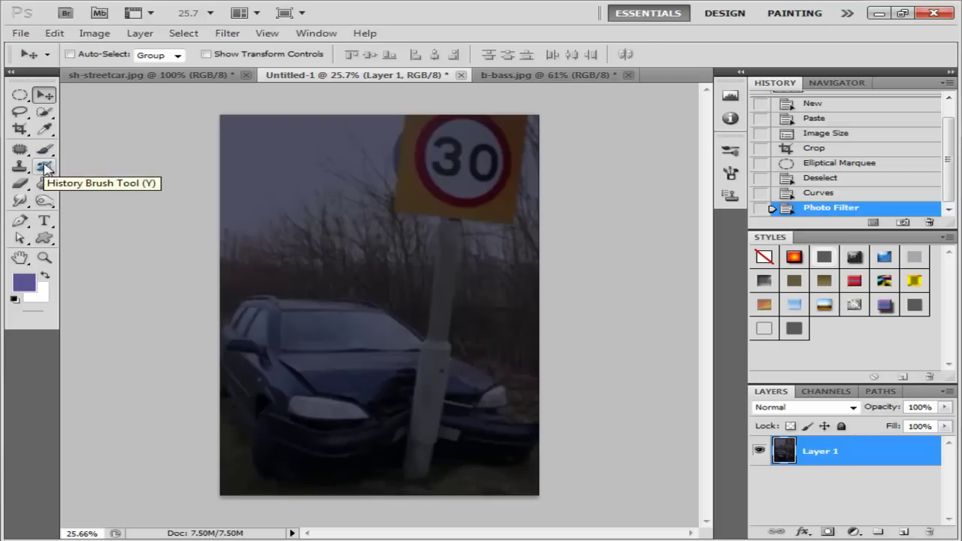
pyautogui.click(44, 168)
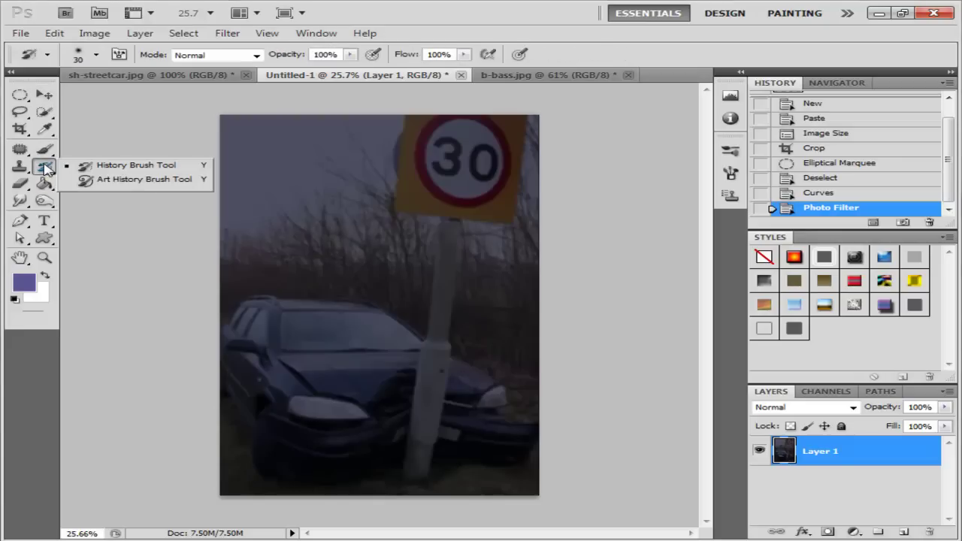
pyautogui.click(77, 172)
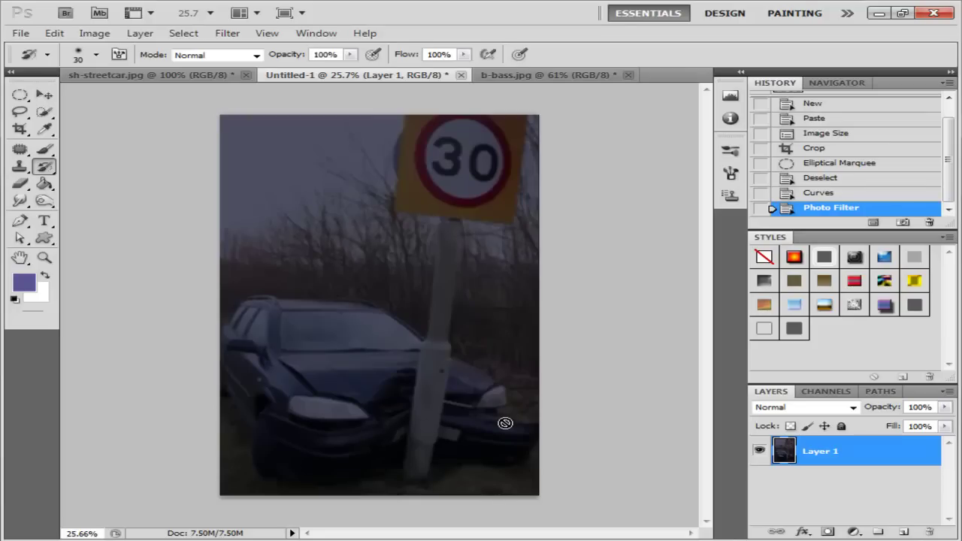
pyautogui.click(423, 423)
pyautogui.click(453, 233)
pyautogui.rightClick(45, 166)
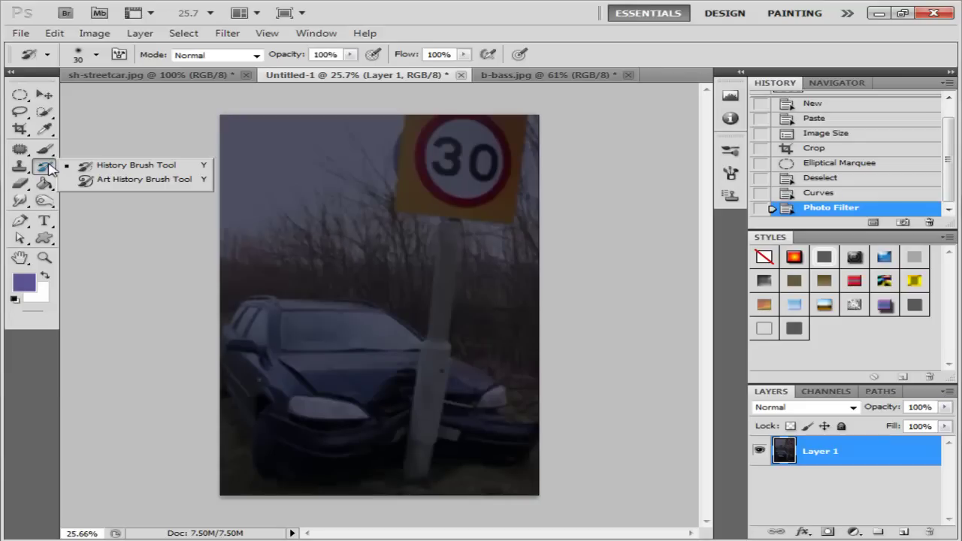
pyautogui.click(84, 164)
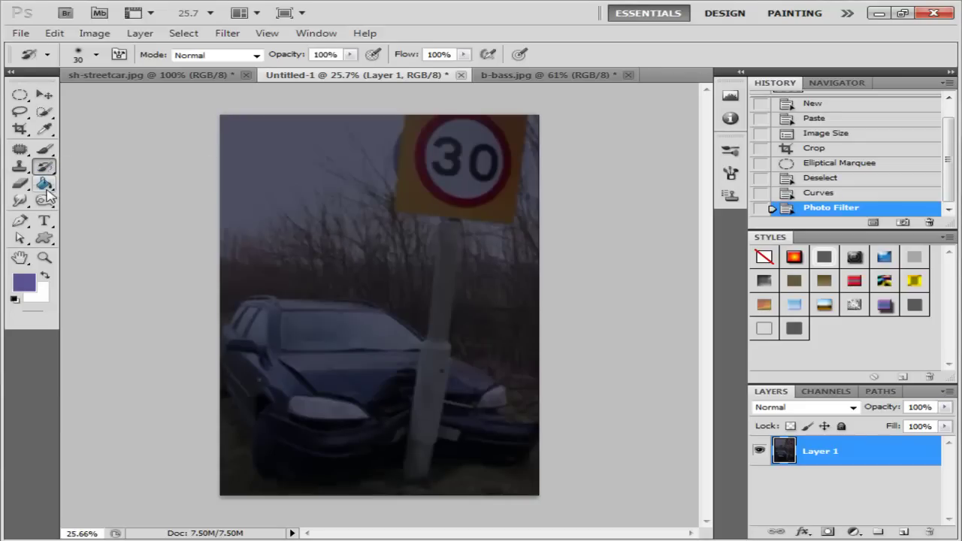
pyautogui.scroll(-1, 258, 343)
pyautogui.scroll(1, 273, 358)
pyautogui.scroll(1, 337, 424)
pyautogui.scroll(2, 331, 422)
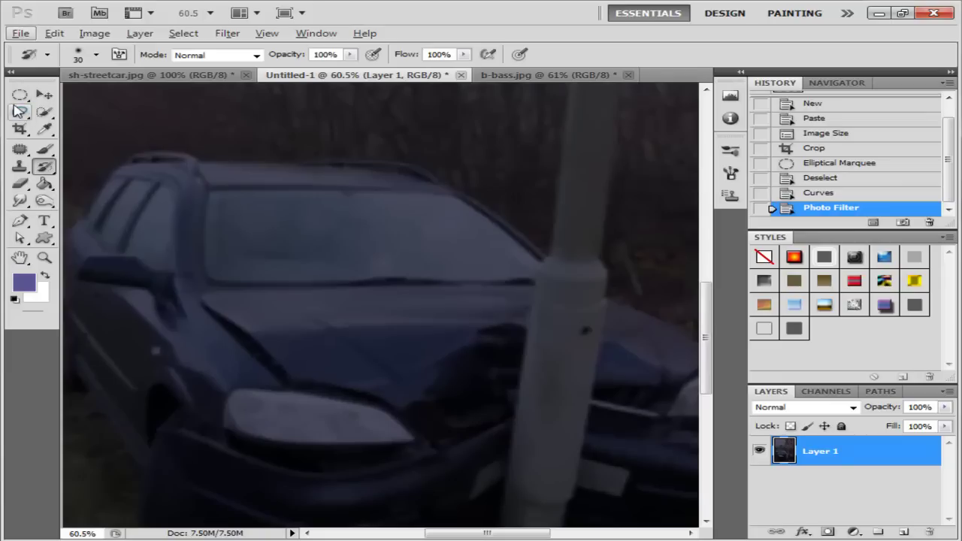
# Step: Trace a closed Pen path in Paths mode around the car's left headlight
pyautogui.click(28, 223)
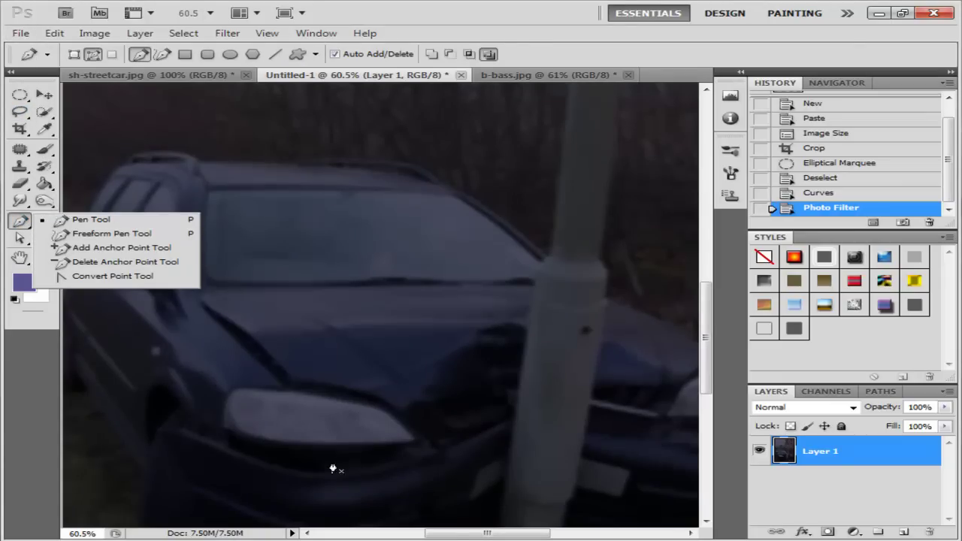
pyautogui.click(111, 220)
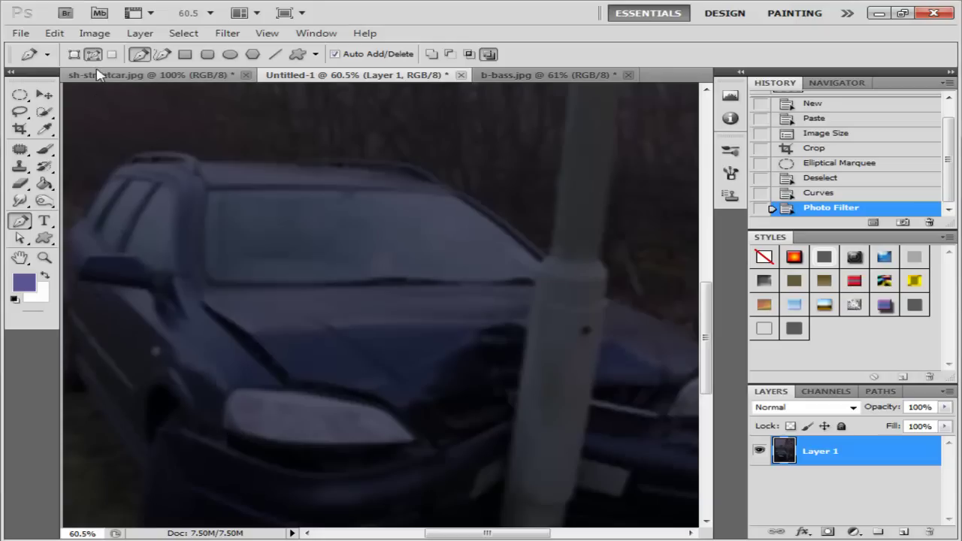
pyautogui.click(93, 55)
pyautogui.click(236, 428)
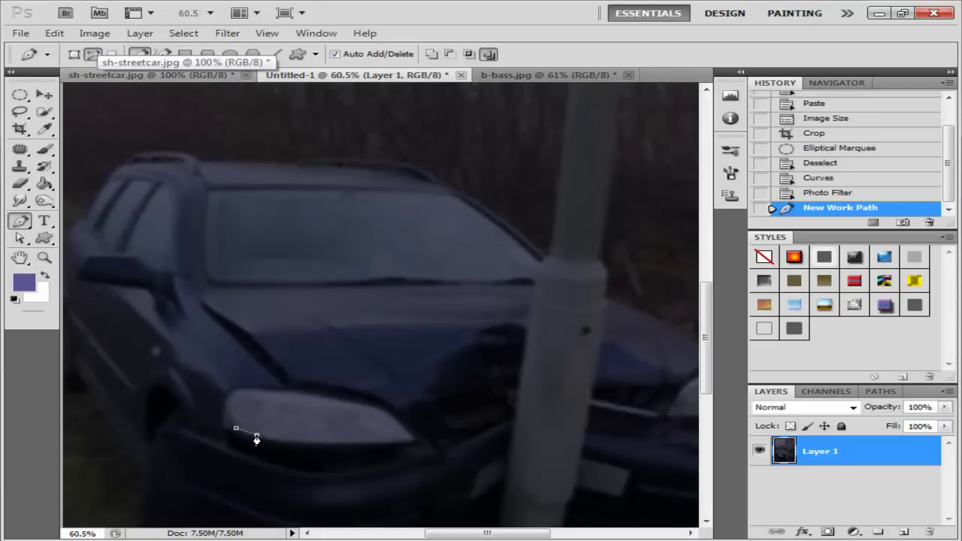
pyautogui.click(257, 434)
pyautogui.click(314, 440)
pyautogui.click(360, 442)
pyautogui.click(390, 442)
pyautogui.click(410, 433)
pyautogui.click(390, 415)
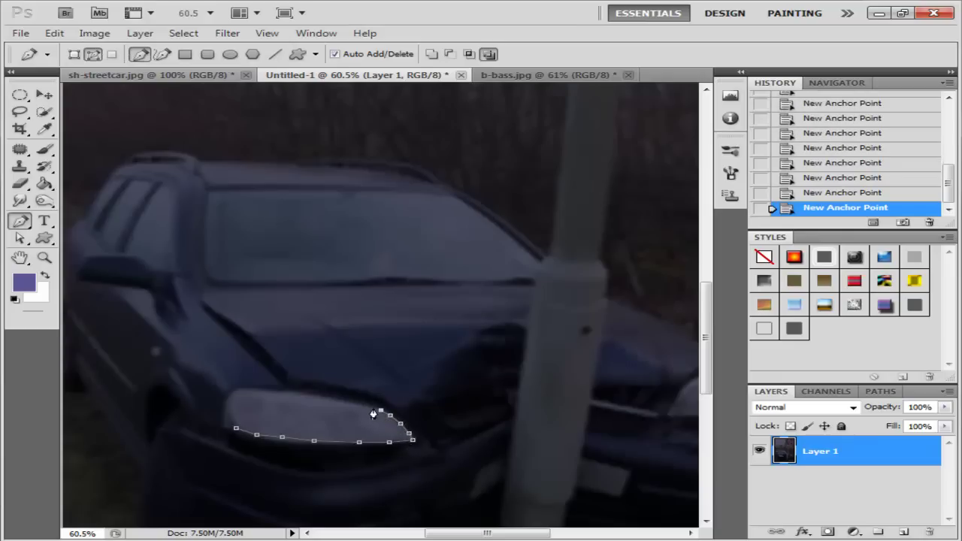
pyautogui.click(325, 398)
pyautogui.click(235, 434)
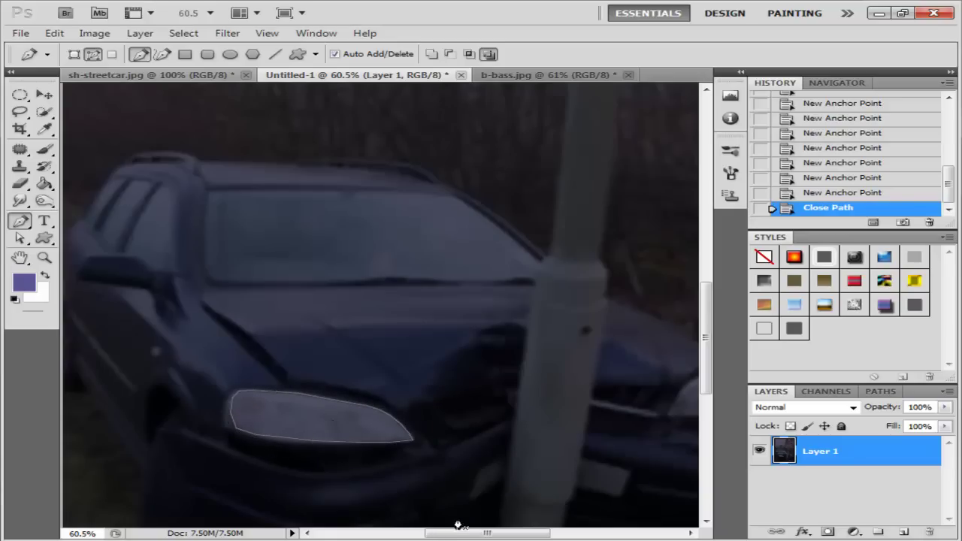
# Step: Convert the left headlight path into an active selection
pyautogui.rightClick(322, 430)
pyautogui.click(385, 332)
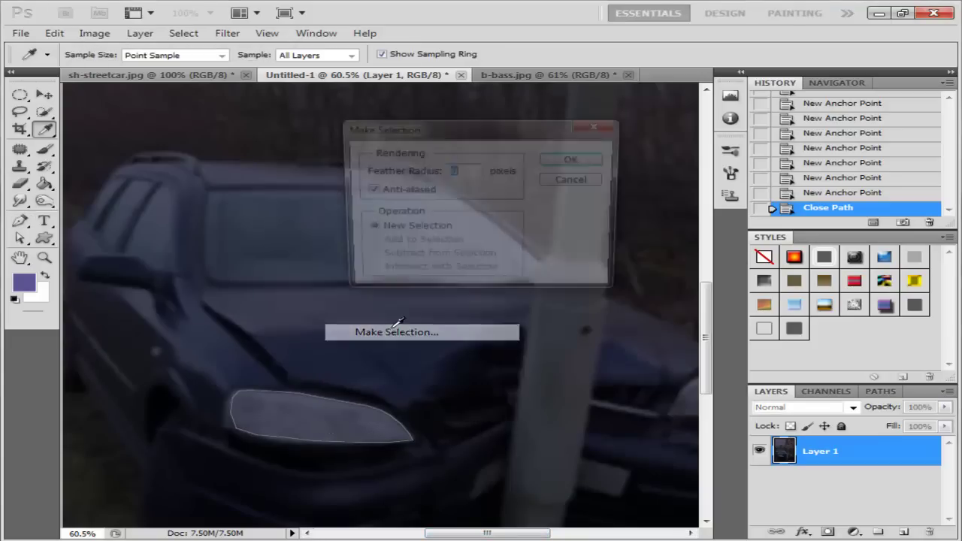
pyautogui.click(554, 161)
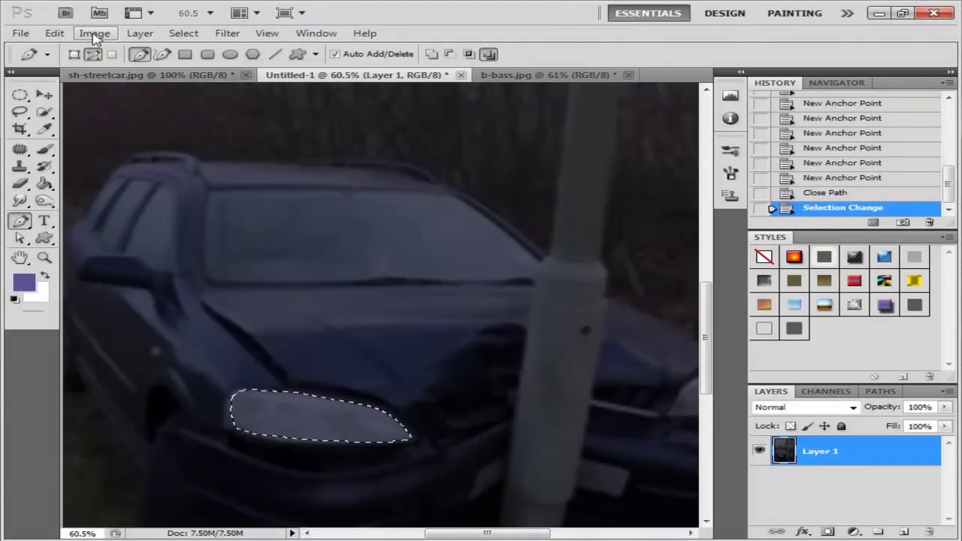
# Step: Brighten the selected left headlight with a steep Curves adjustment, then deselect
pyautogui.click(95, 33)
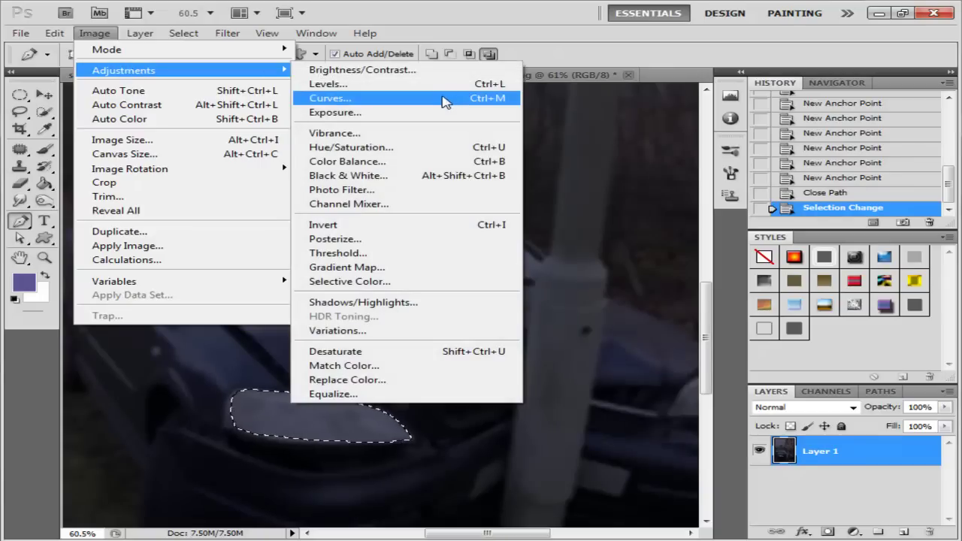
pyautogui.click(451, 97)
pyautogui.moveTo(834, 175); pyautogui.dragTo(678, 192)
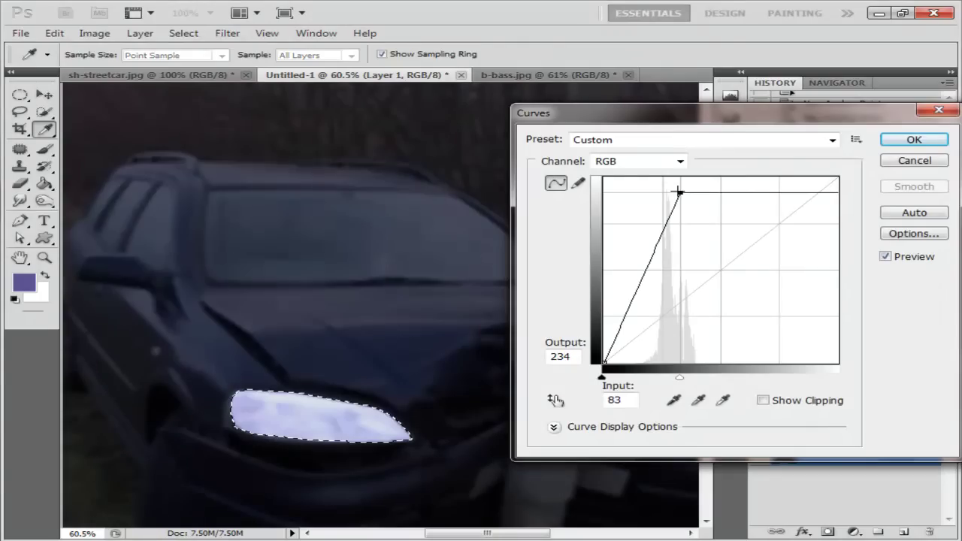
pyautogui.moveTo(679, 192)
pyautogui.mouseDown()
pyautogui.moveTo(692, 192)
pyautogui.moveTo(686, 173)
pyautogui.moveTo(745, 163)
pyautogui.moveTo(708, 163)
pyautogui.mouseUp()
pyautogui.click(915, 138)
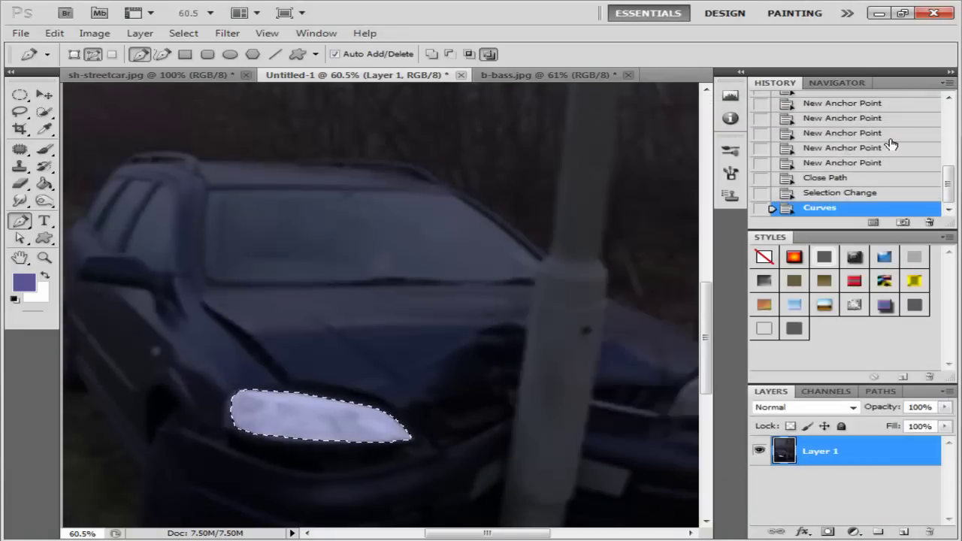
pyautogui.hotkey('ctrl', 'd')
pyautogui.scroll(-3, 451, 451)
pyautogui.scroll(-1, 583, 477)
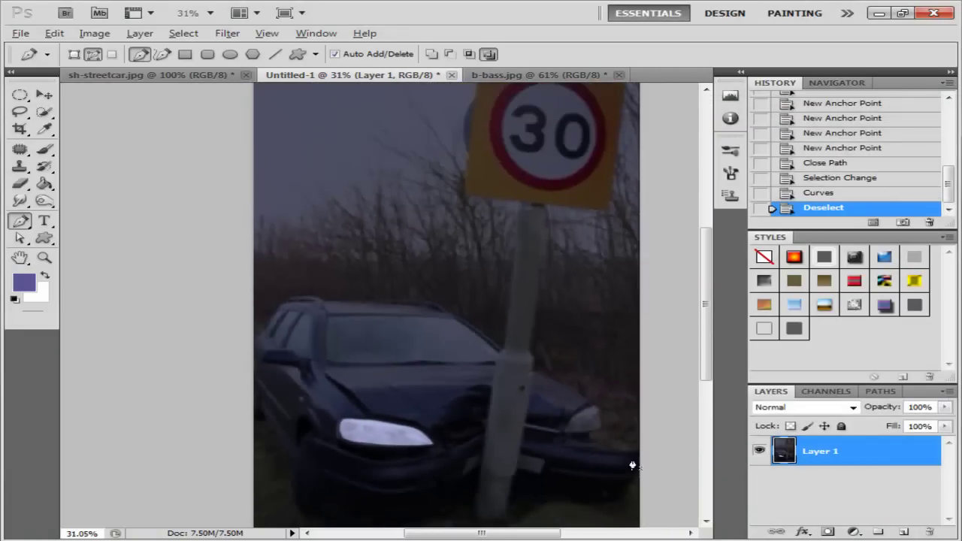
pyautogui.scroll(2, 605, 425)
pyautogui.scroll(2, 605, 425)
pyautogui.scroll(2, 593, 434)
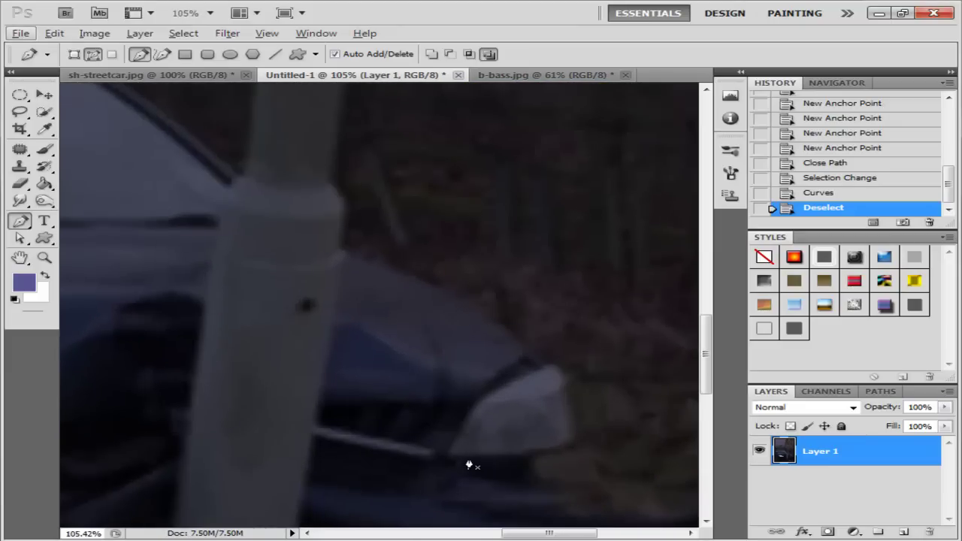
# Step: Trace a closed path around the right headlight beside the pole and make it a selection
pyautogui.click(455, 454)
pyautogui.click(484, 453)
pyautogui.click(526, 452)
pyautogui.click(572, 440)
pyautogui.click(571, 423)
pyautogui.click(568, 406)
pyautogui.click(564, 382)
pyautogui.click(553, 366)
pyautogui.click(498, 390)
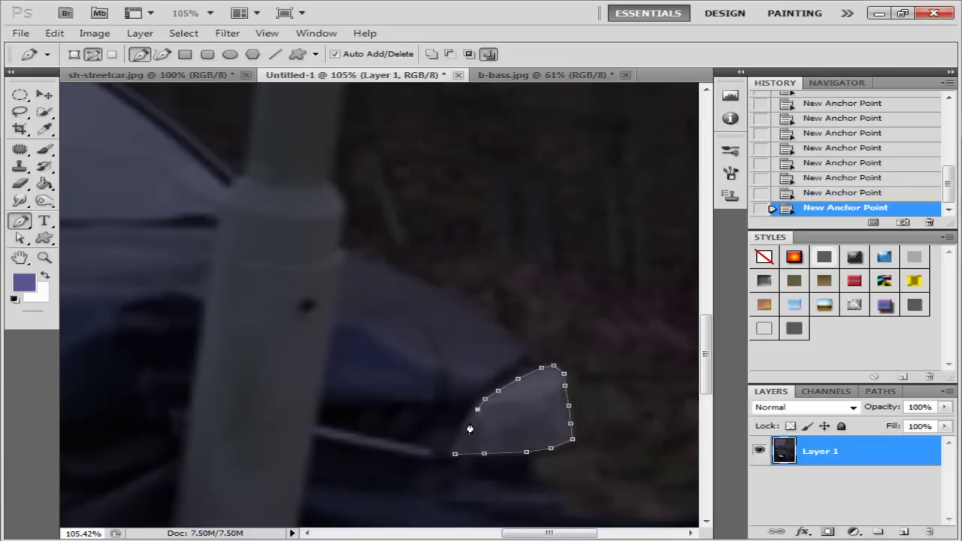
pyautogui.click(453, 453)
pyautogui.rightClick(493, 442)
pyautogui.click(521, 346)
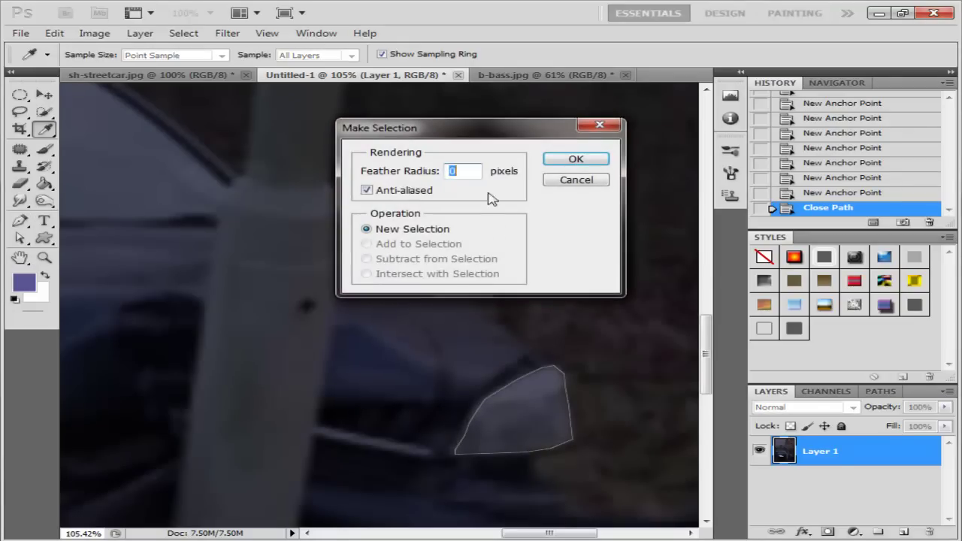
pyautogui.click(574, 159)
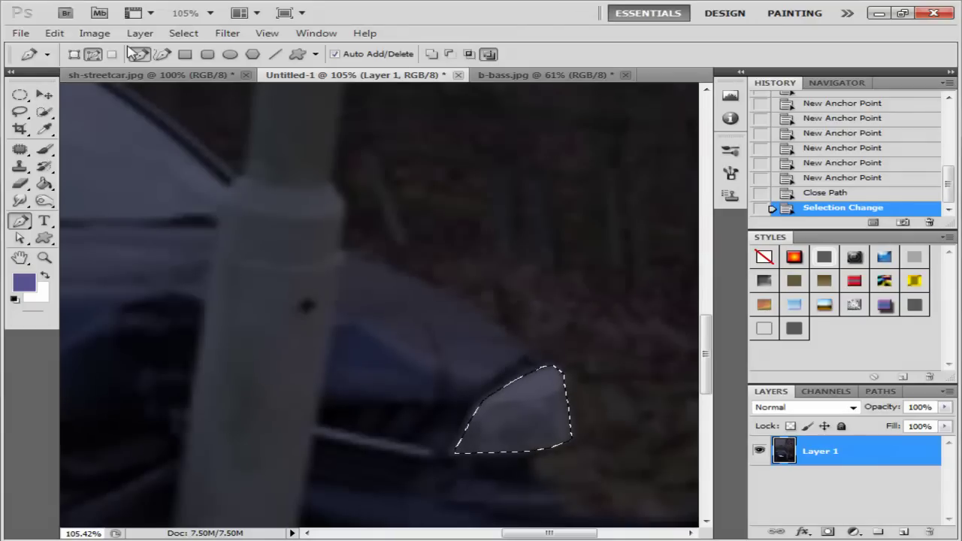
# Step: Brighten the right headlight selection with Curves, dragging the top-right point left
pyautogui.click(95, 33)
pyautogui.moveTo(124, 69)
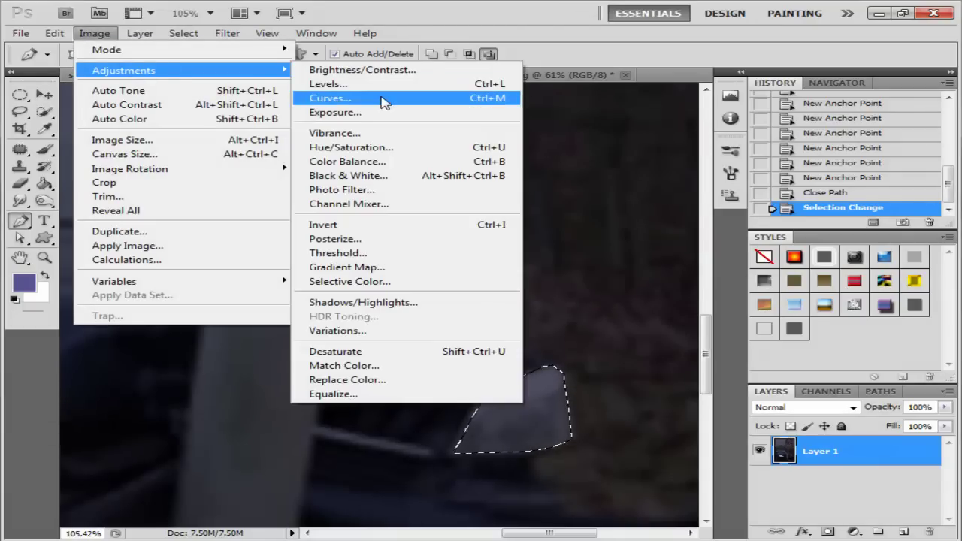
pyautogui.click(373, 102)
pyautogui.moveTo(836, 177); pyautogui.dragTo(728, 175)
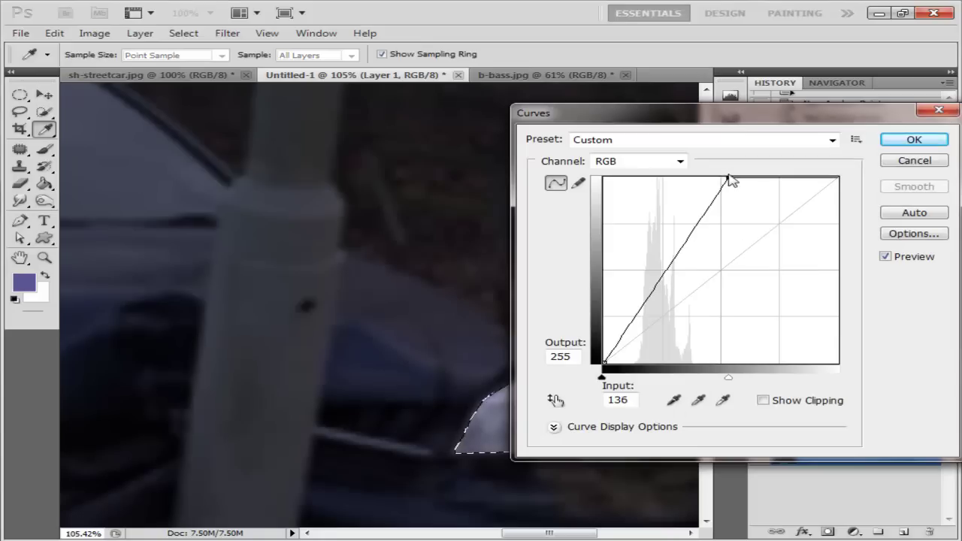
pyautogui.moveTo(687, 113); pyautogui.dragTo(770, 60)
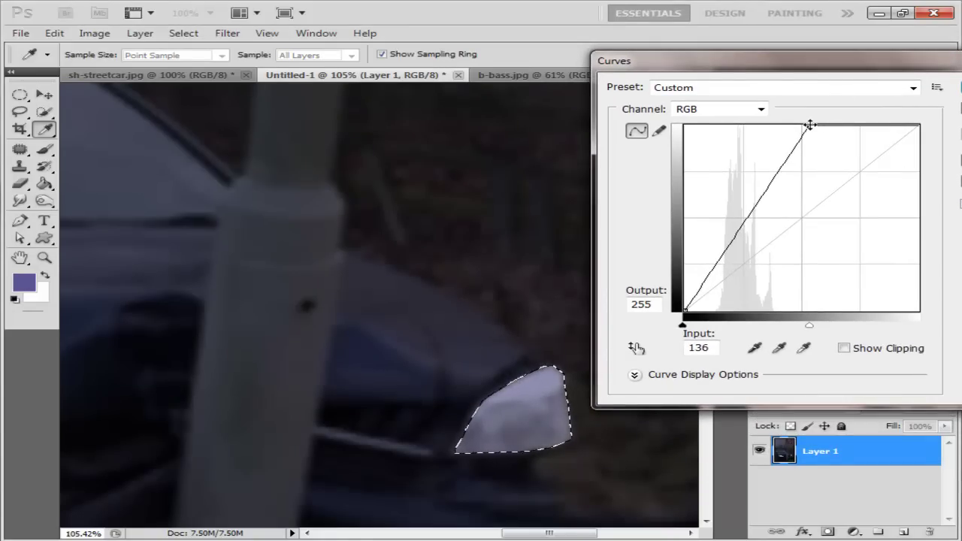
pyautogui.moveTo(810, 125); pyautogui.dragTo(784, 125)
pyautogui.moveTo(898, 68); pyautogui.dragTo(721, 79)
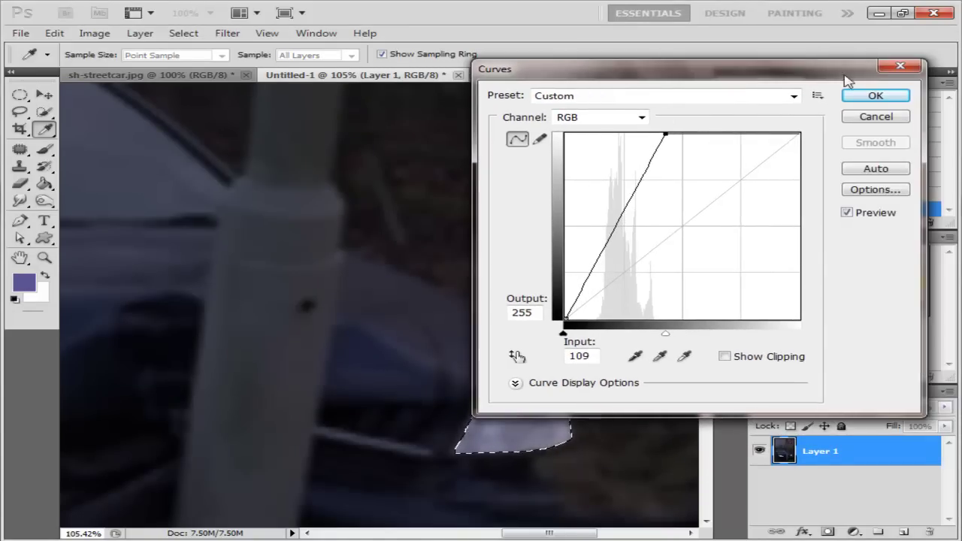
pyautogui.click(875, 95)
pyautogui.scroll(-5, 206, 343)
pyautogui.scroll(-1, 262, 390)
pyautogui.scroll(-1, 268, 393)
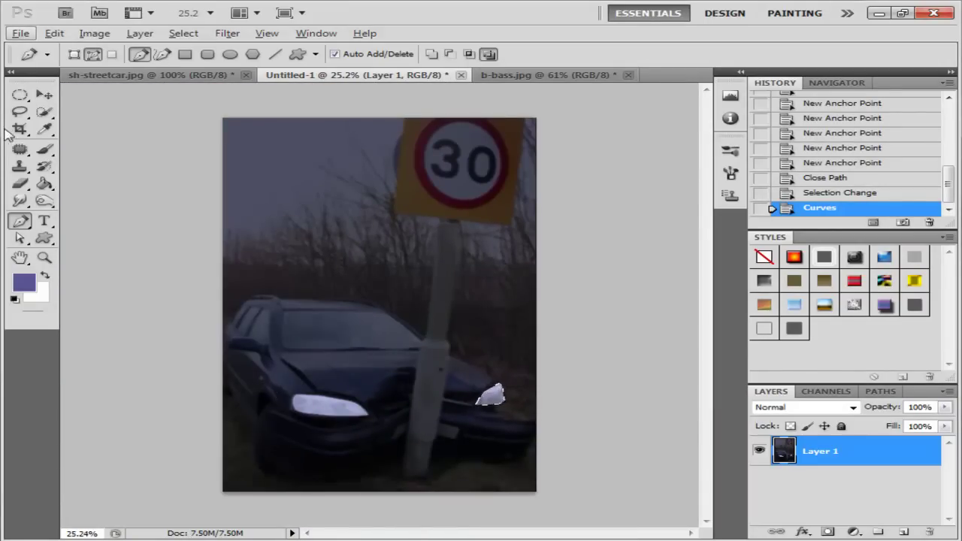
pyautogui.click(44, 95)
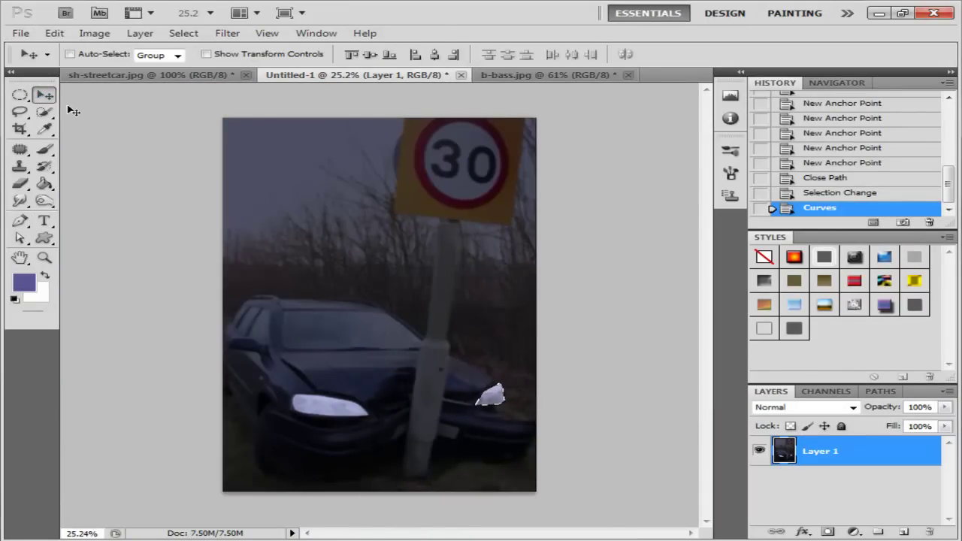
# Step: Deselect the right headlight and add an empty Layer 2 above the car photo
pyautogui.hotkey('ctrl', 'd')
pyautogui.scroll(2, 440, 446)
pyautogui.scroll(2, 440, 446)
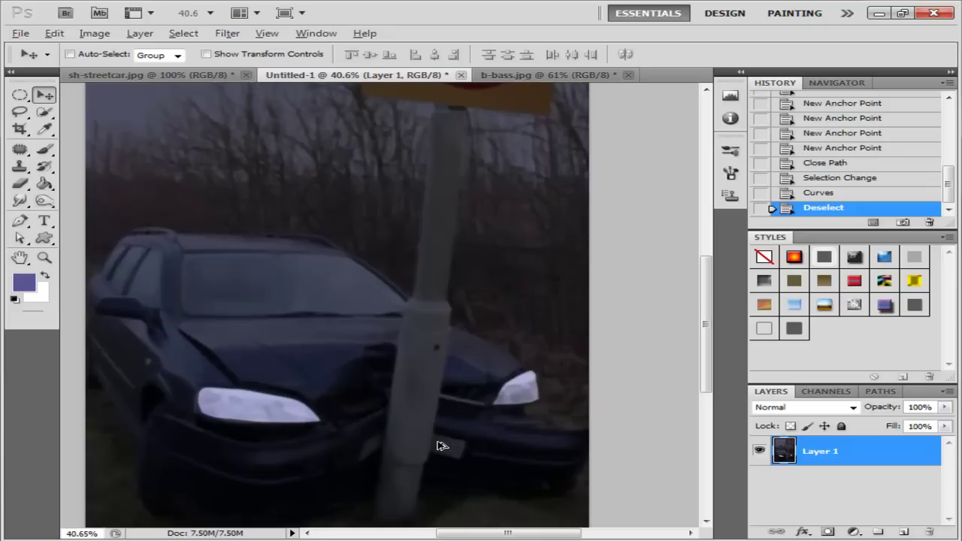
pyautogui.scroll(-4, 431, 446)
pyautogui.scroll(1, 421, 446)
pyautogui.scroll(3, 376, 448)
pyautogui.scroll(2, 331, 449)
pyautogui.scroll(-3, 305, 445)
pyautogui.scroll(-1, 286, 435)
pyautogui.scroll(-2, 263, 436)
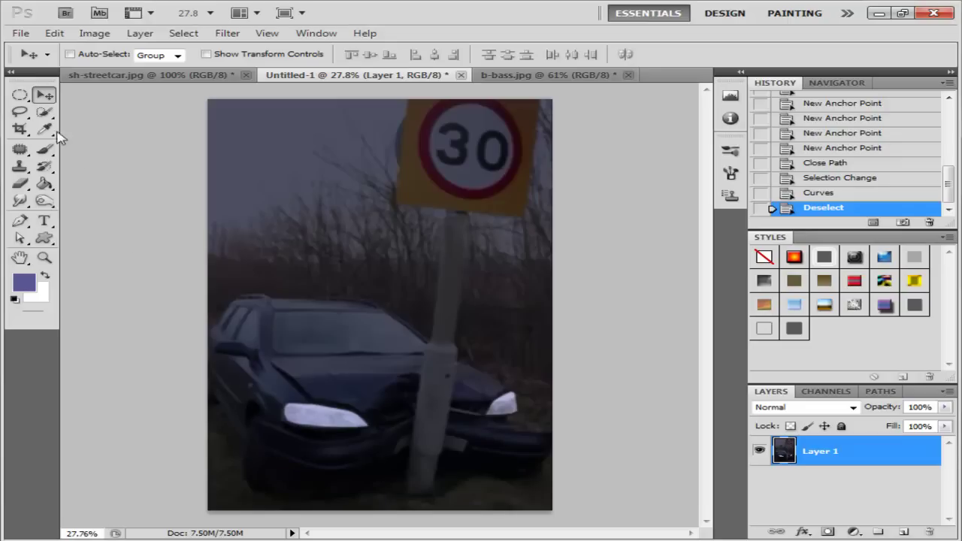
pyautogui.click(905, 531)
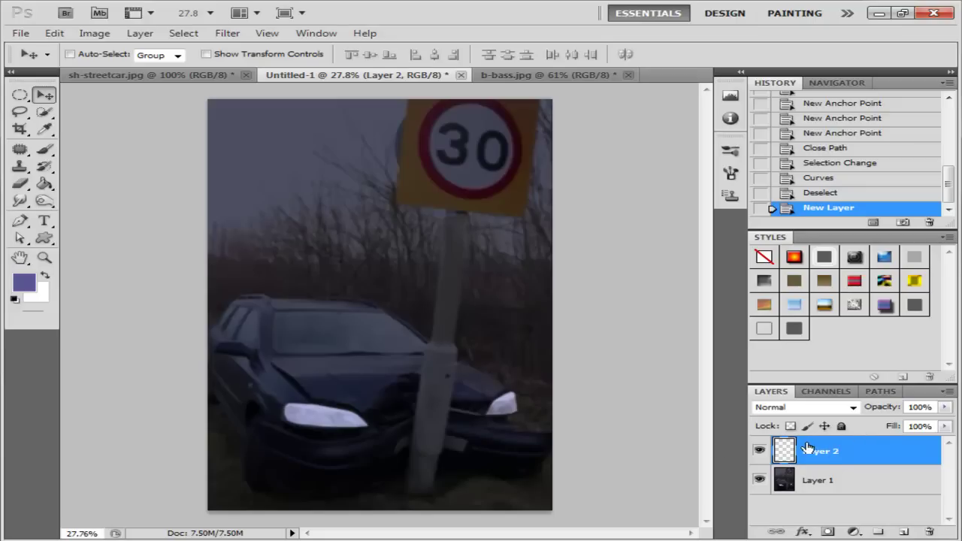
# Step: Draw an elliptical marquee selection and position it in the top-left sky
pyautogui.click(20, 95)
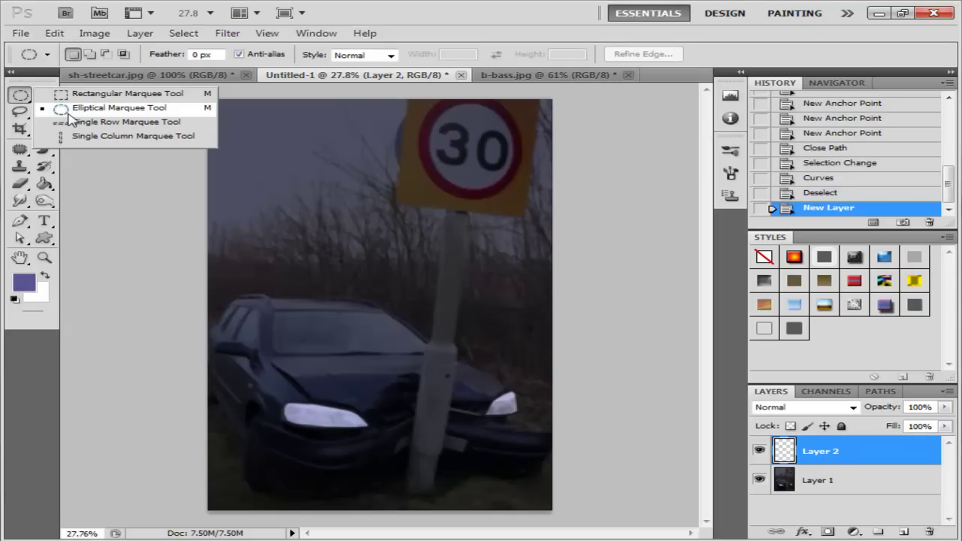
pyautogui.click(68, 112)
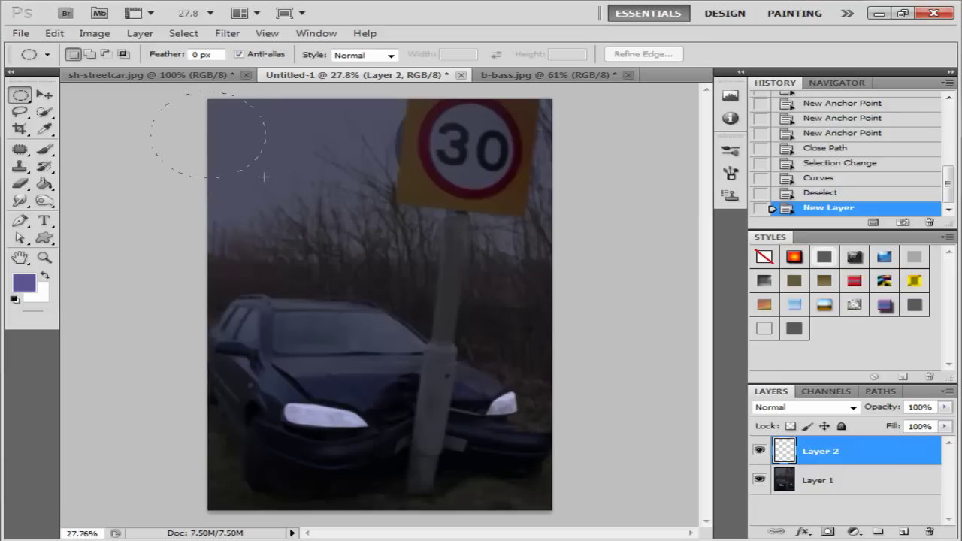
pyautogui.moveTo(264, 177); pyautogui.dragTo(264, 177)
pyautogui.moveTo(215, 138); pyautogui.dragTo(240, 127)
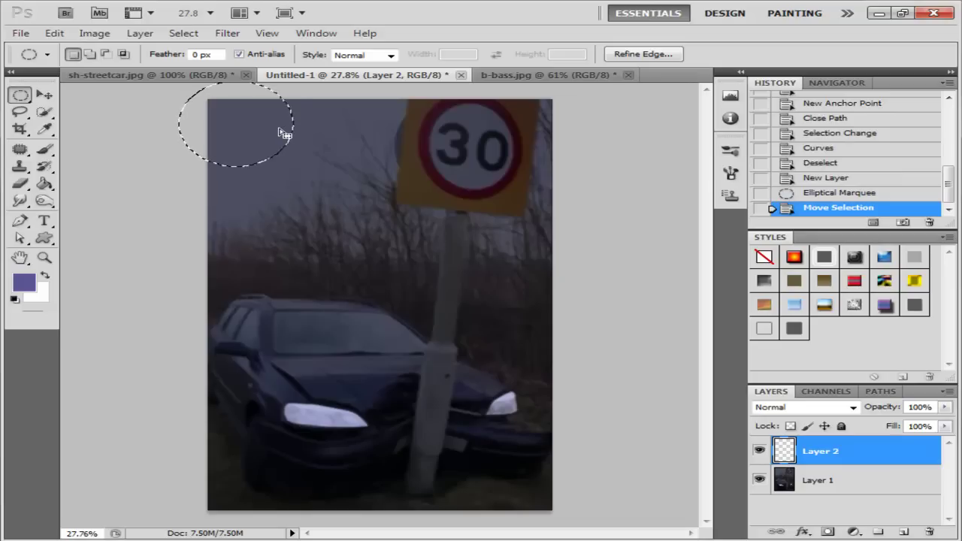
# Step: Try a Filter > Render > Clouds fill, then undo it in History back to Move Selection
pyautogui.click(229, 35)
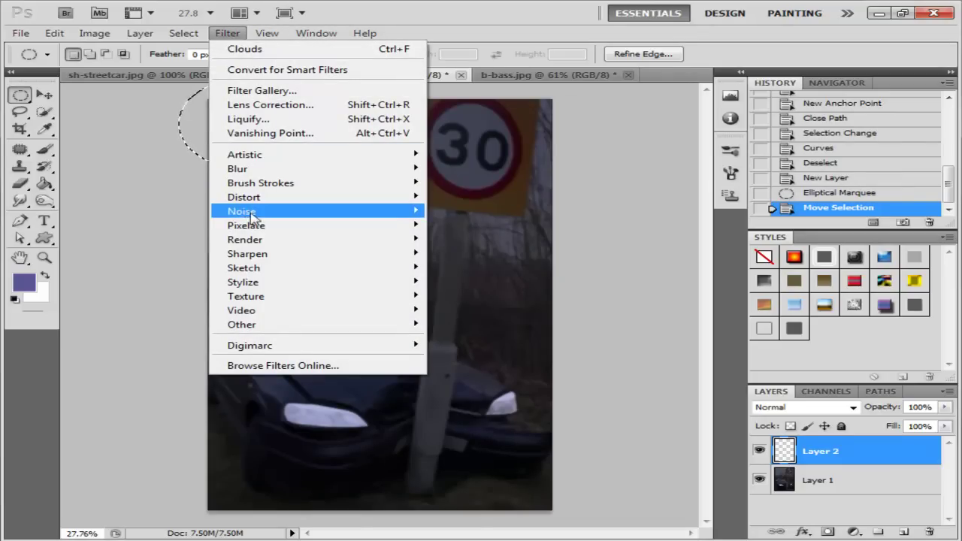
pyautogui.moveTo(245, 240)
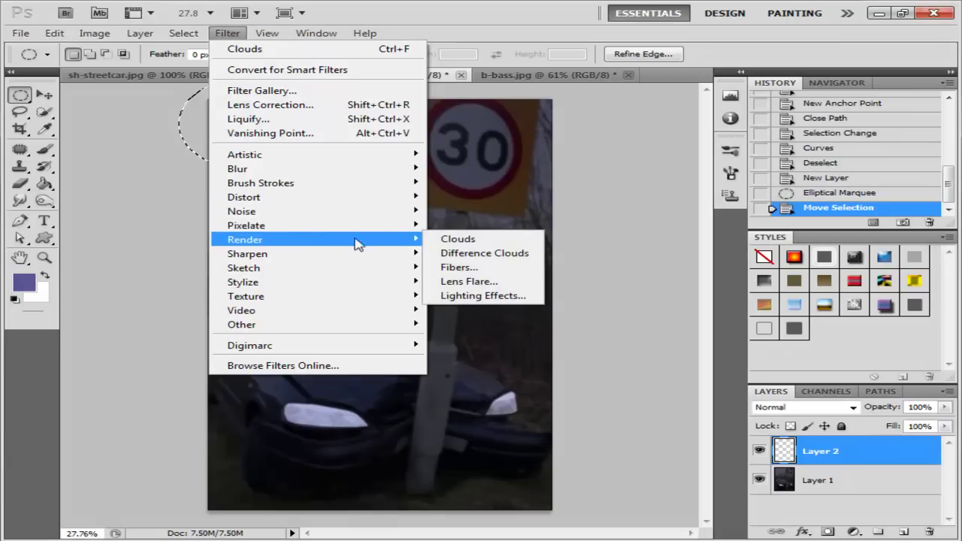
pyautogui.click(447, 239)
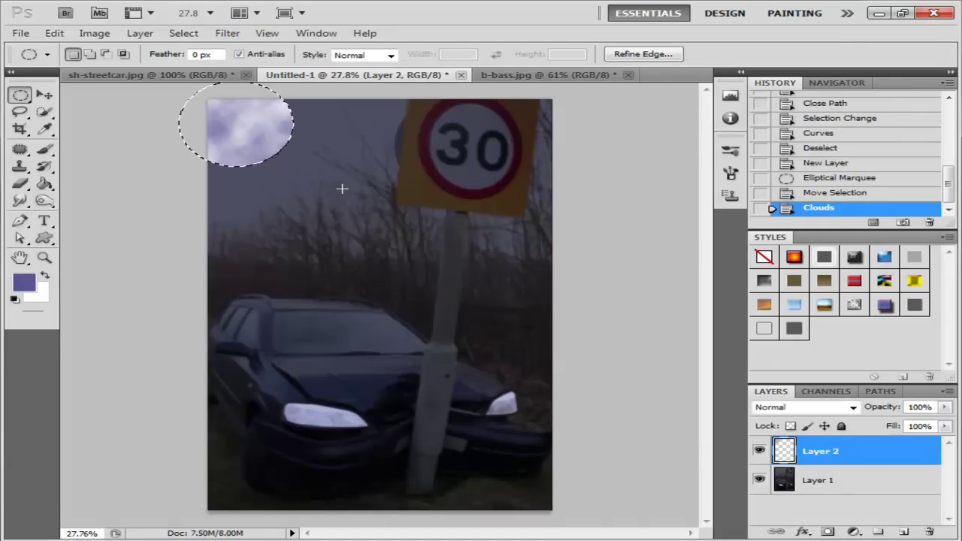
pyautogui.hotkey('ctrl', 'd')
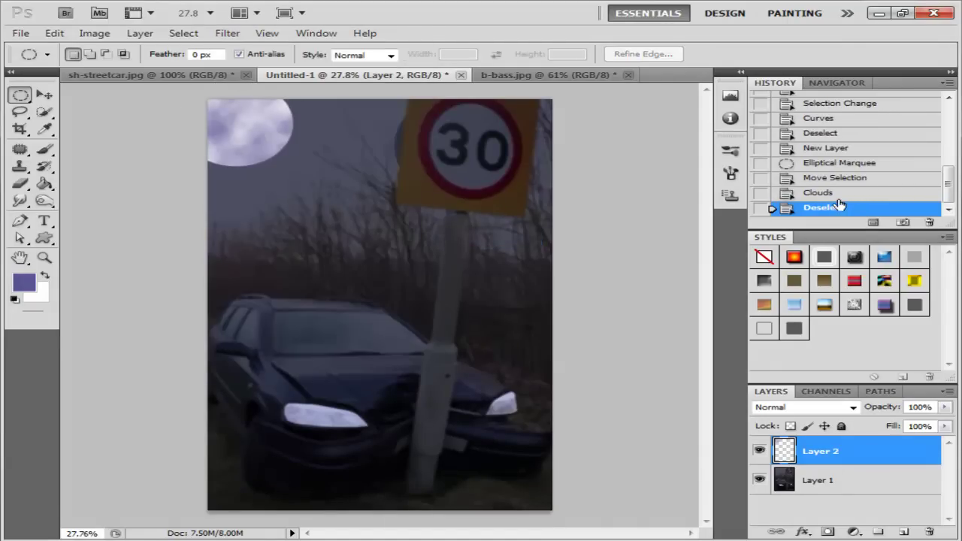
pyautogui.click(826, 194)
pyautogui.click(828, 180)
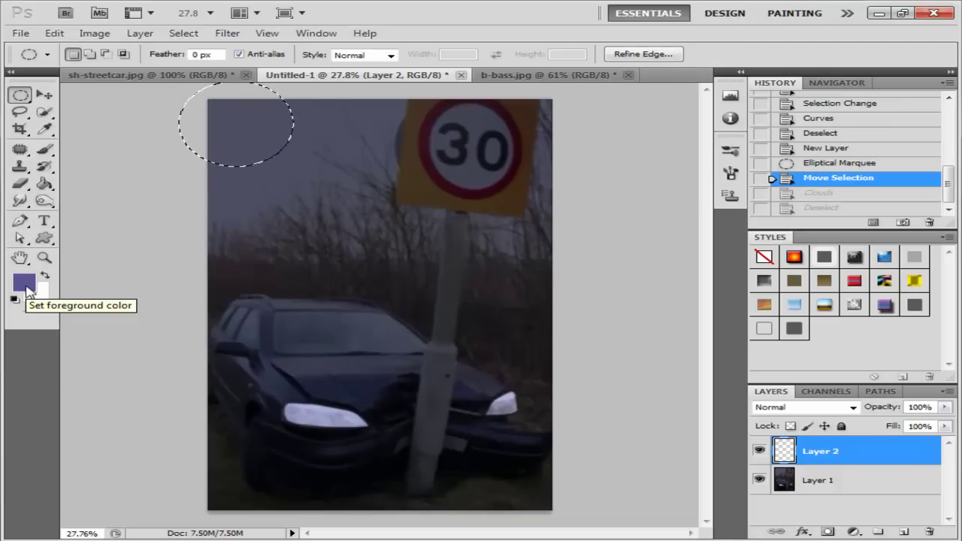
# Step: Set the foreground colour to the grey #727272
pyautogui.click(29, 289)
pyautogui.moveTo(510, 316)
pyautogui.mouseDown()
pyautogui.moveTo(518, 369)
pyautogui.moveTo(925, 227)
pyautogui.mouseUp()
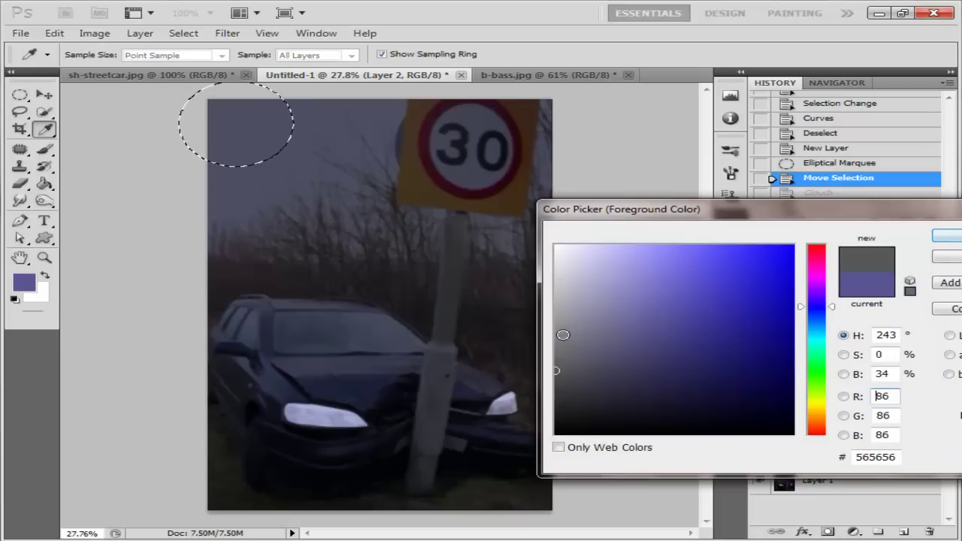
pyautogui.moveTo(565, 334); pyautogui.dragTo(550, 351)
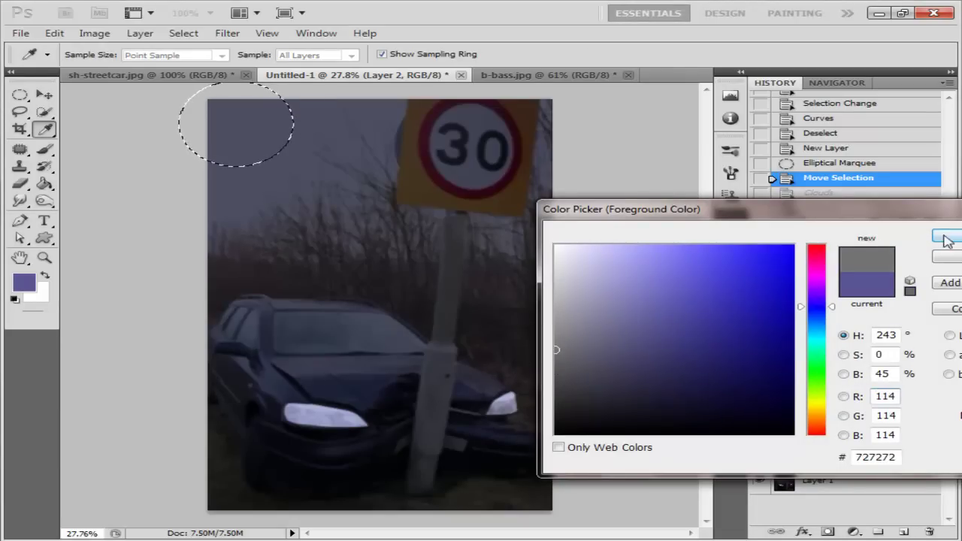
pyautogui.click(946, 238)
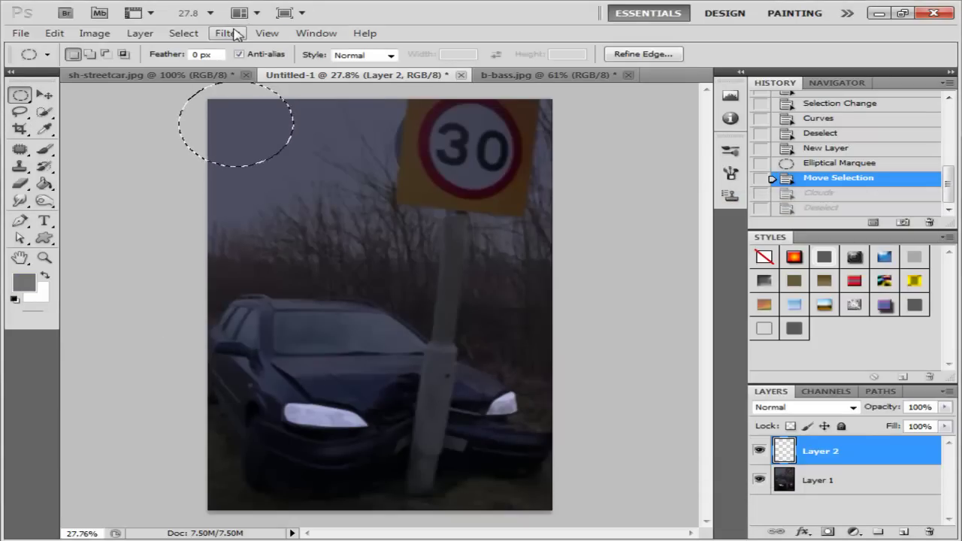
# Step: Render grey Clouds inside the oval for the moon, then deselect
pyautogui.click(227, 33)
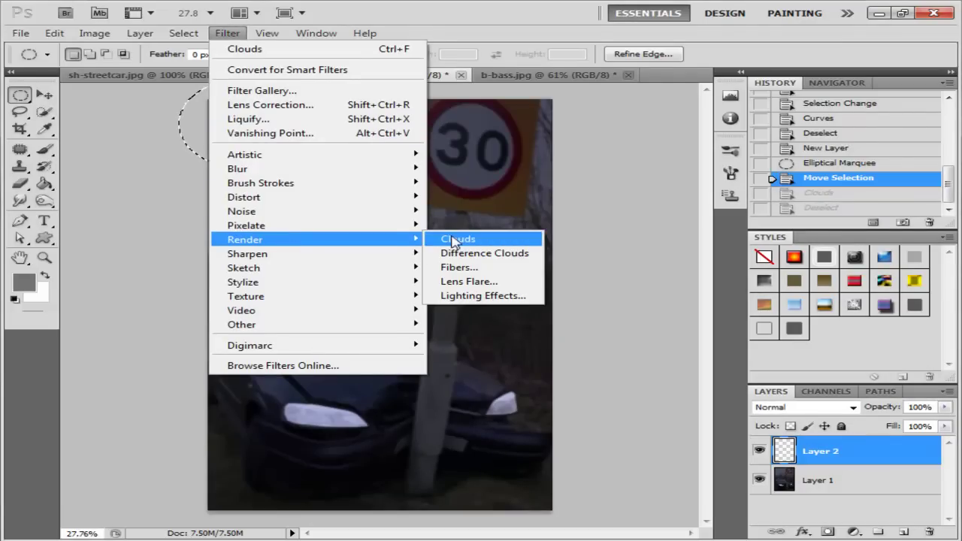
pyautogui.click(492, 238)
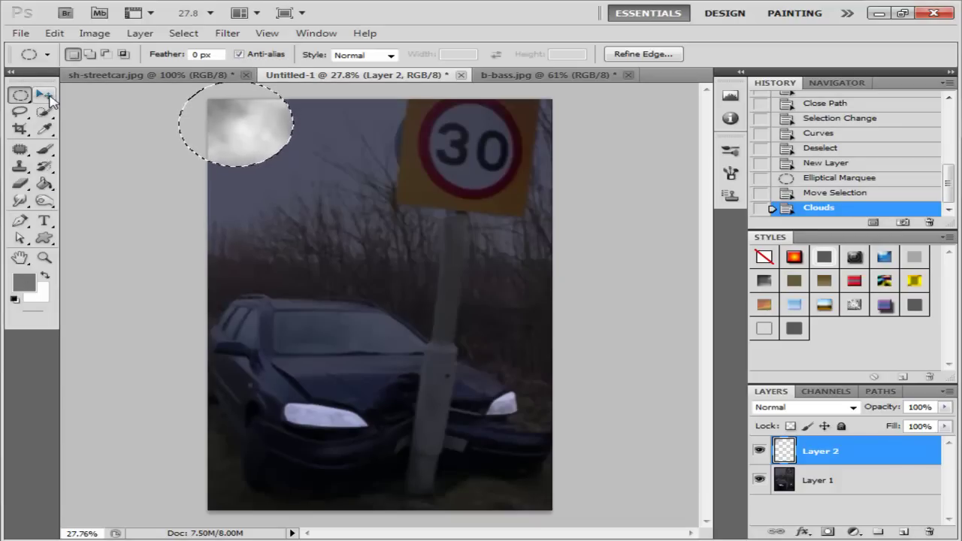
pyautogui.hotkey('ctrl', 'd')
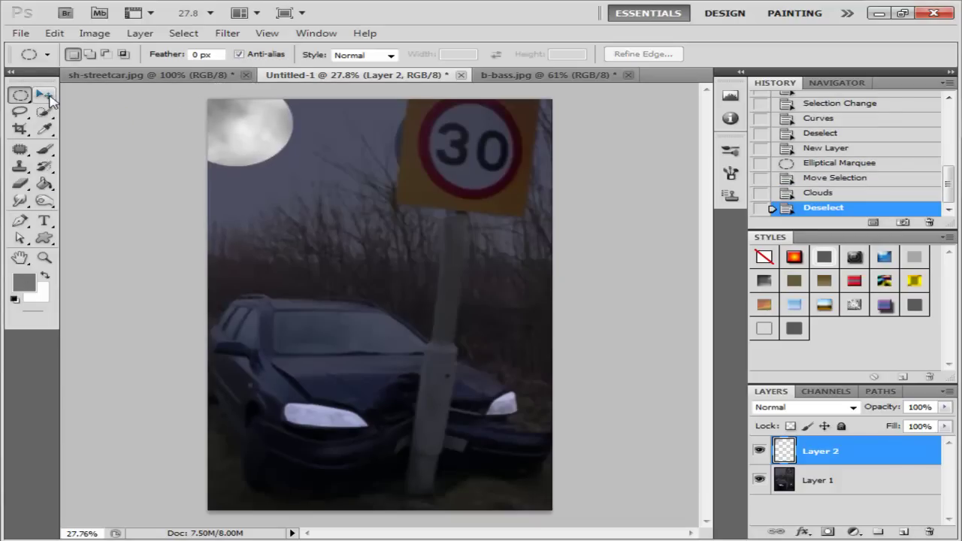
pyautogui.click(44, 94)
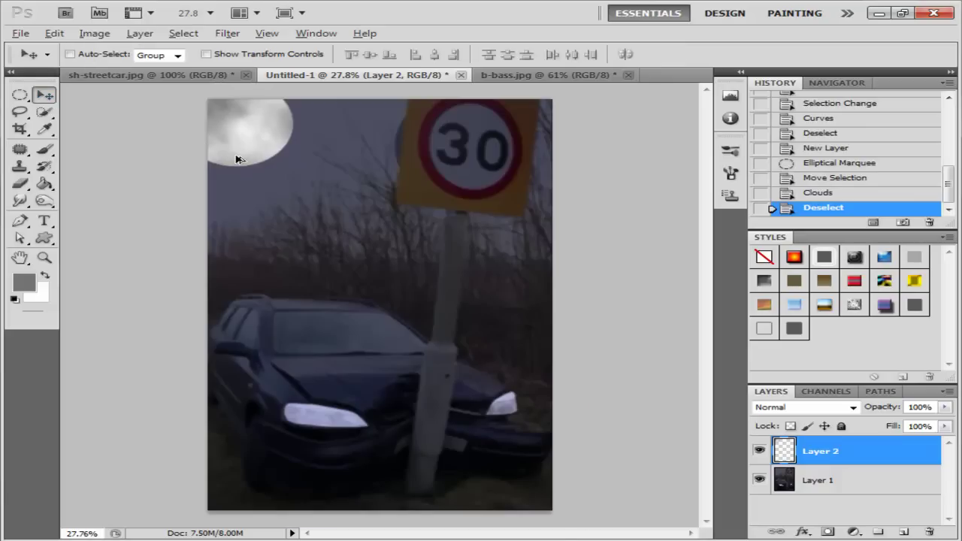
pyautogui.scroll(2, 237, 159)
pyautogui.scroll(2, 236, 159)
pyautogui.scroll(2, 258, 180)
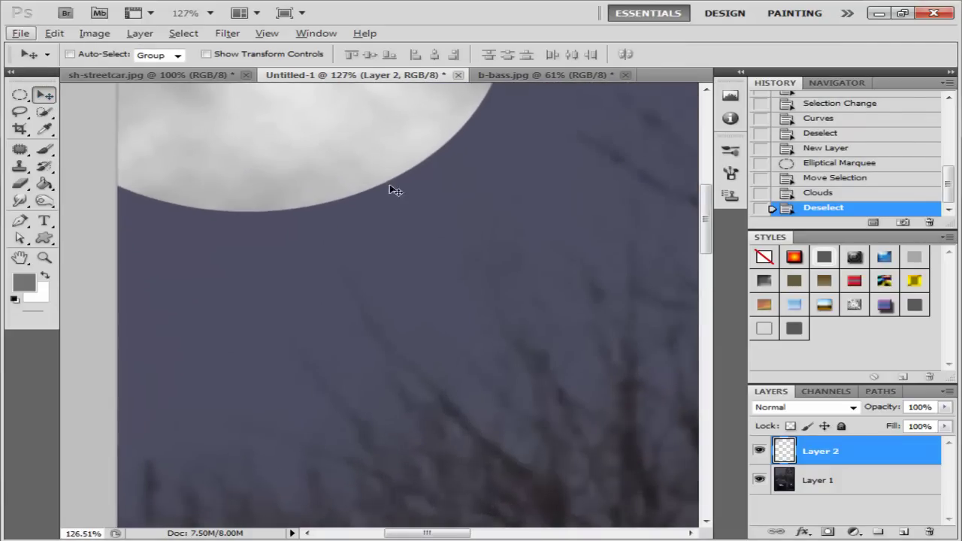
pyautogui.scroll(-2, 457, 143)
pyautogui.scroll(-2, 481, 195)
pyautogui.scroll(-2, 487, 204)
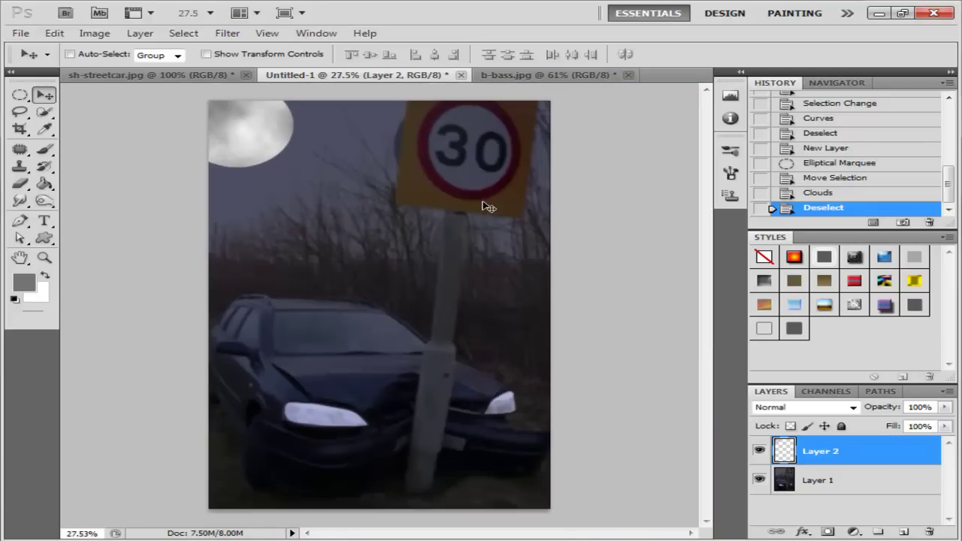
# Step: Enable Outer Glow on the moon layer with a near-white glow colour
pyautogui.rightClick(787, 449)
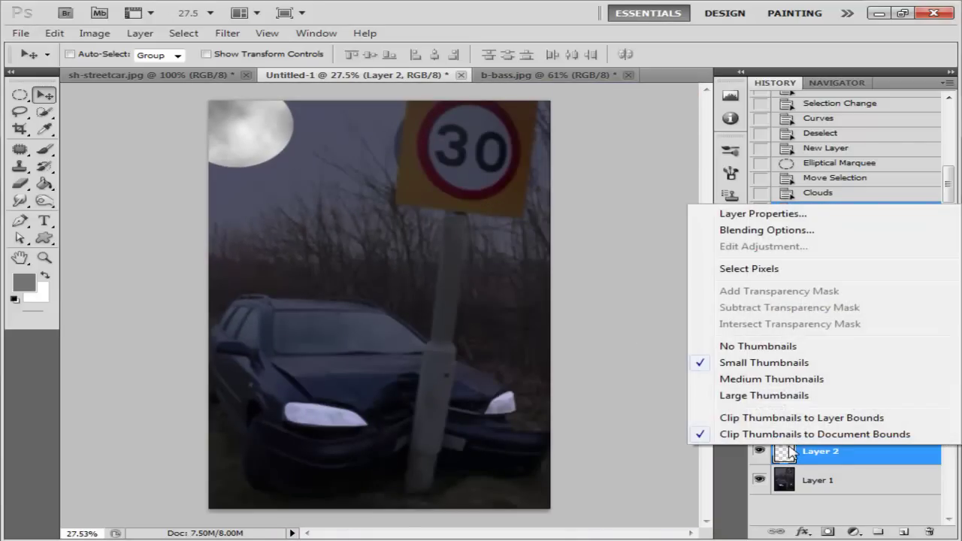
pyautogui.click(743, 235)
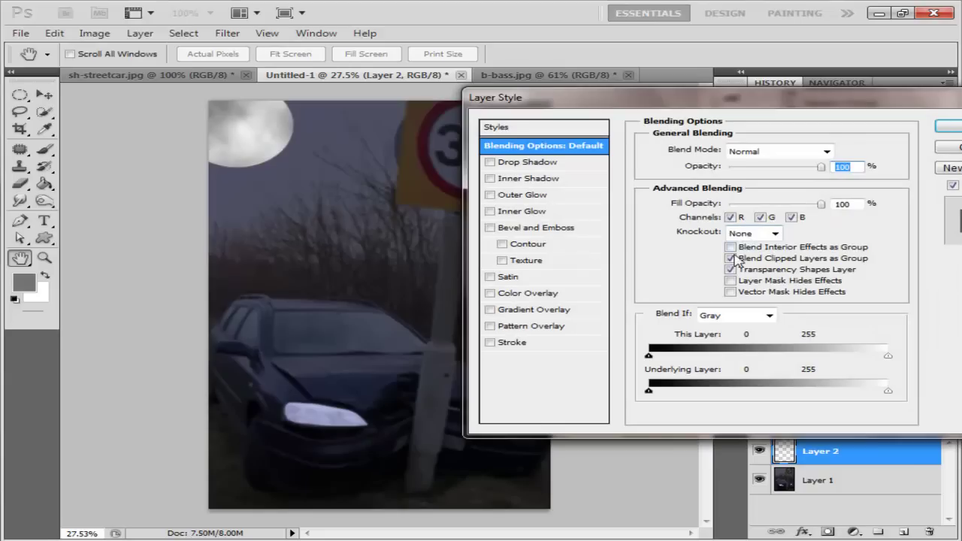
pyautogui.click(526, 195)
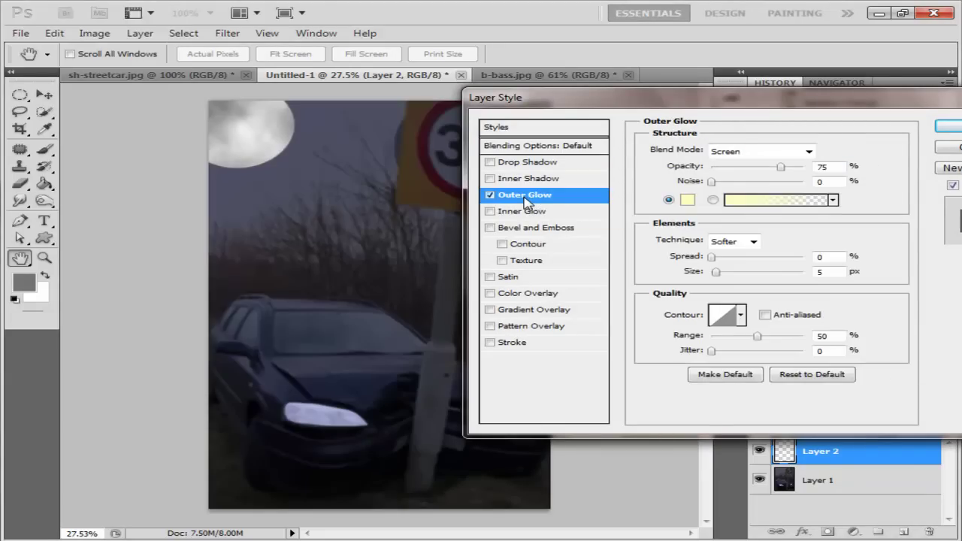
pyautogui.click(686, 199)
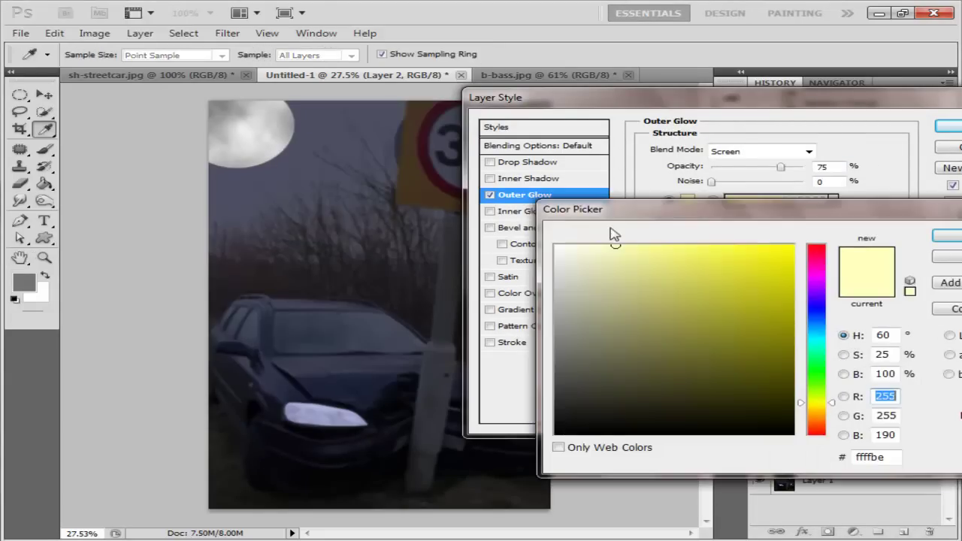
pyautogui.moveTo(595, 252); pyautogui.dragTo(562, 243)
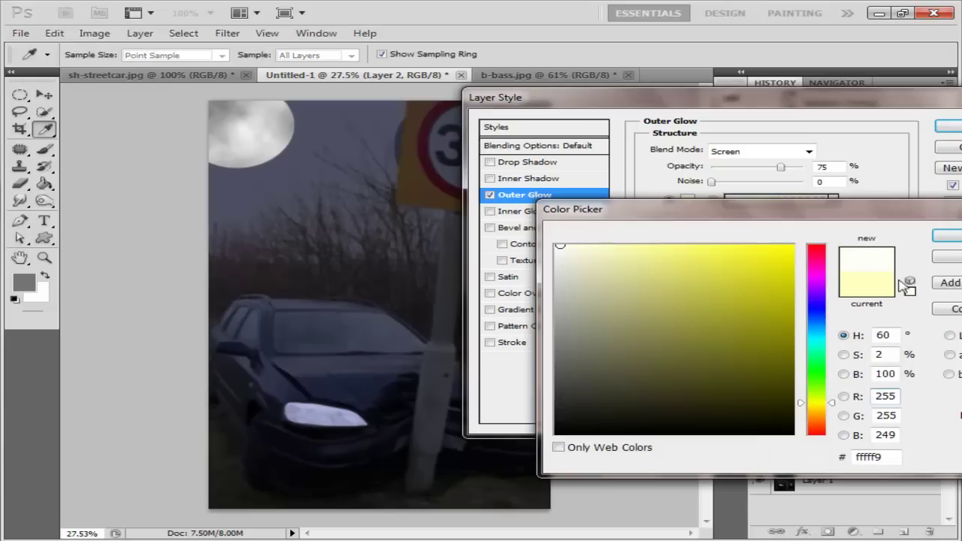
pyautogui.click(948, 236)
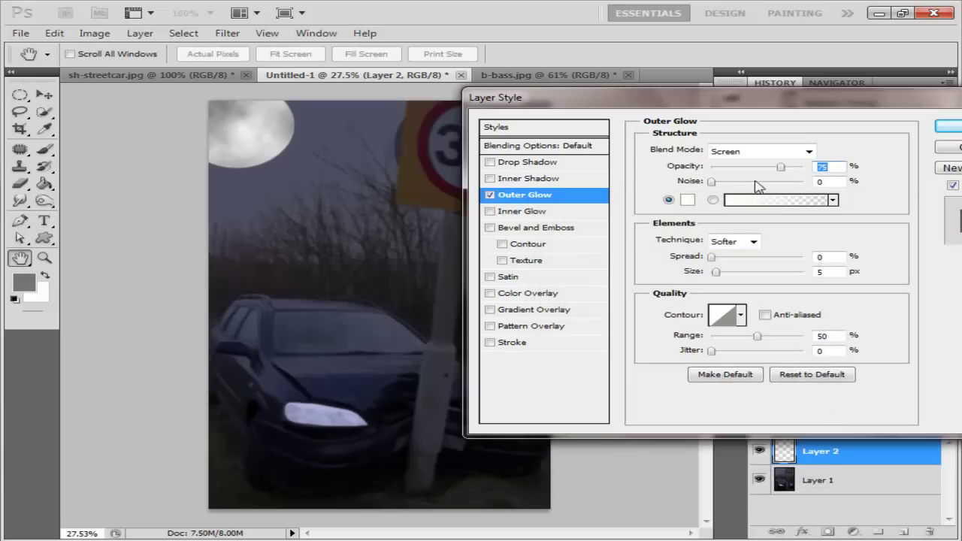
# Step: Set the outer glow size to about 21 px and apply it
pyautogui.moveTo(715, 272); pyautogui.dragTo(732, 272)
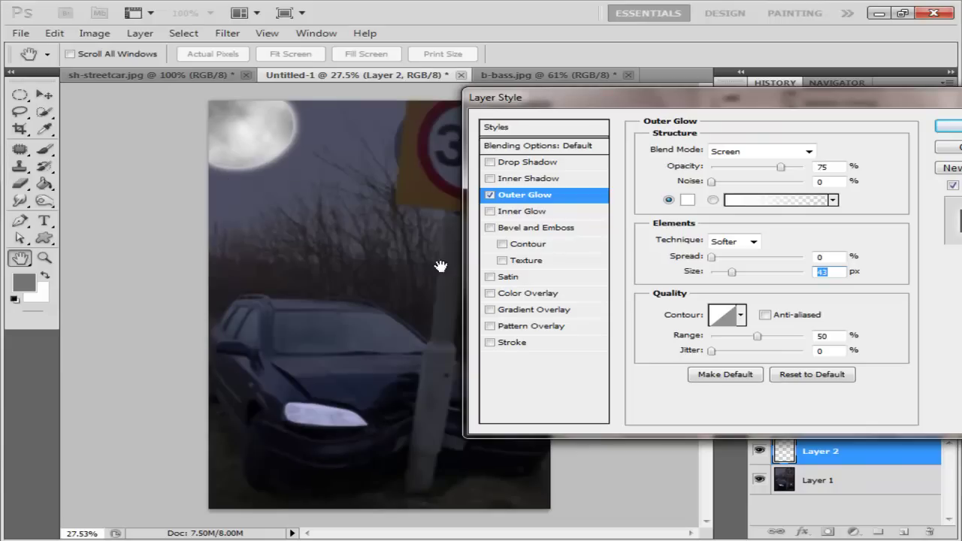
pyautogui.moveTo(730, 101); pyautogui.dragTo(688, 105)
pyautogui.moveTo(692, 272)
pyautogui.mouseDown()
pyautogui.moveTo(683, 272)
pyautogui.moveTo(703, 271)
pyautogui.mouseUp()
pyautogui.click(933, 125)
pyautogui.press('v')
pyautogui.scroll(3, 256, 154)
pyautogui.scroll(2, 256, 154)
pyautogui.scroll(-1, 286, 155)
pyautogui.scroll(2, 288, 156)
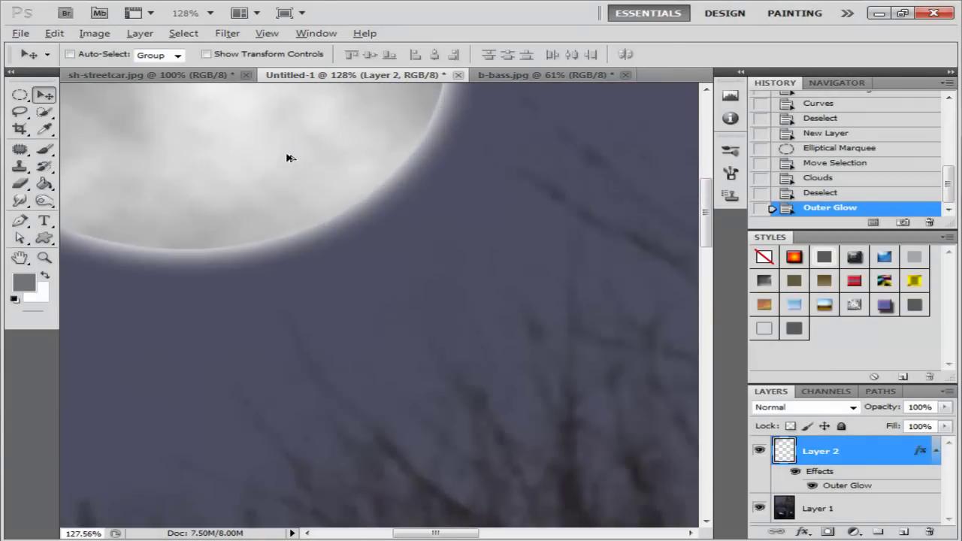
pyautogui.scroll(-3, 287, 156)
pyautogui.scroll(-3, 288, 156)
pyautogui.scroll(-1, 294, 158)
pyautogui.scroll(1, 312, 226)
pyautogui.scroll(1, 323, 251)
pyautogui.scroll(1, 331, 253)
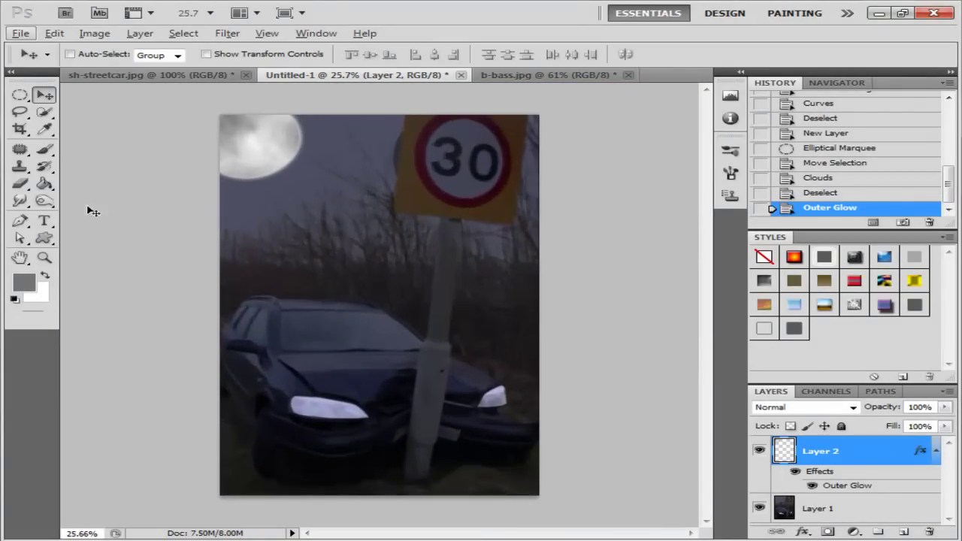
pyautogui.click(44, 238)
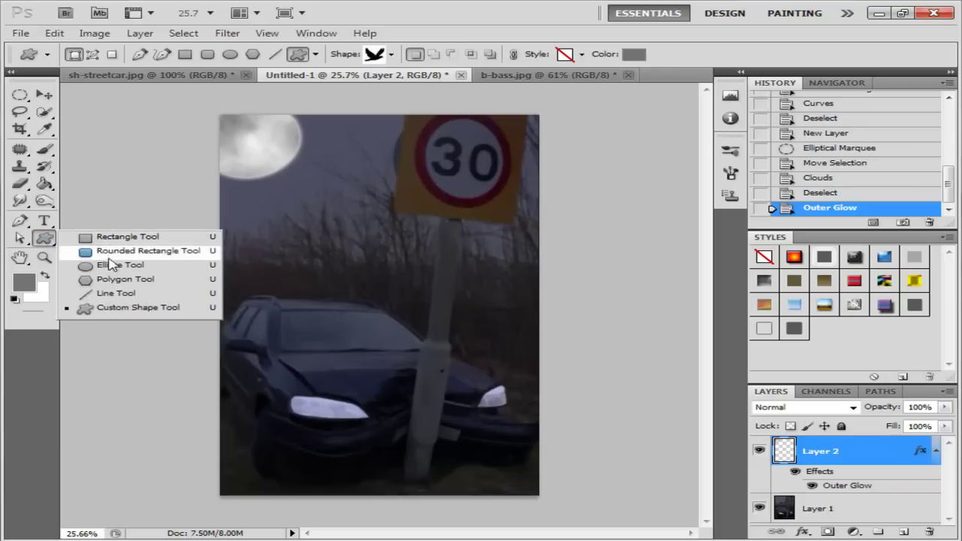
# Step: Choose the Bird 2 shape in the Custom Shape picker
pyautogui.click(158, 312)
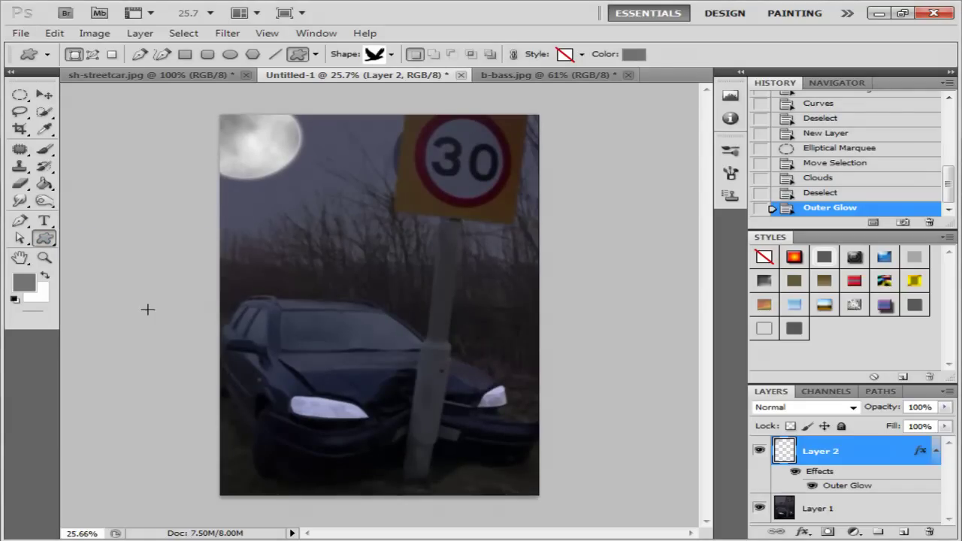
pyautogui.click(391, 55)
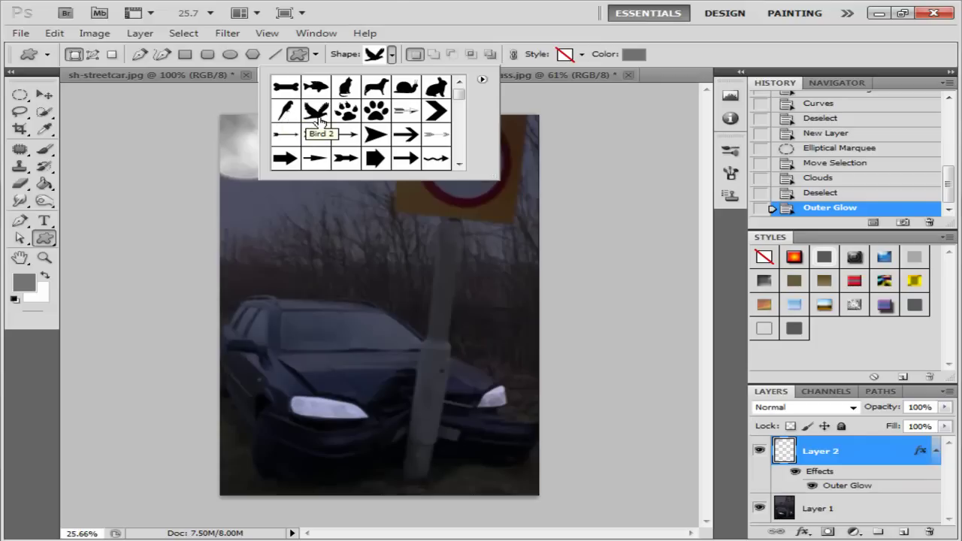
pyautogui.click(319, 120)
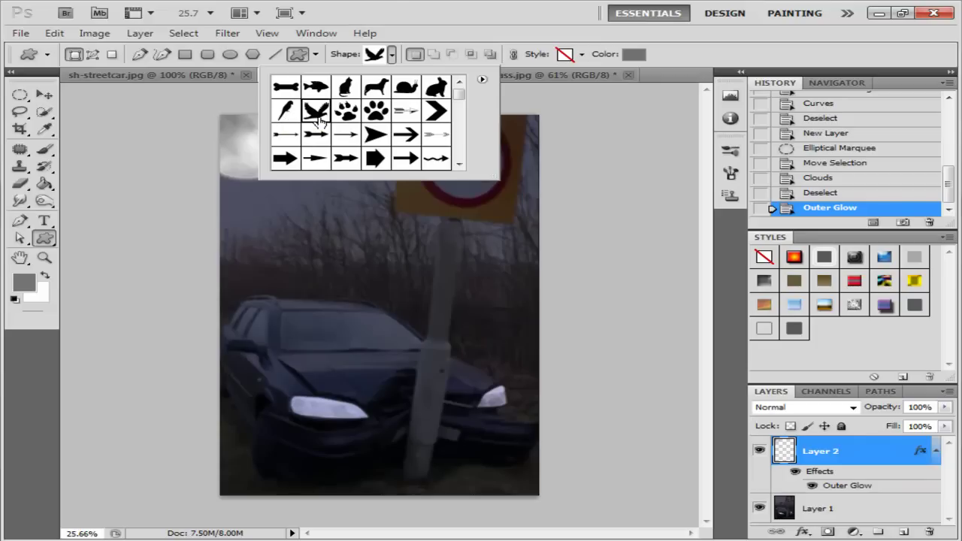
pyautogui.click(390, 56)
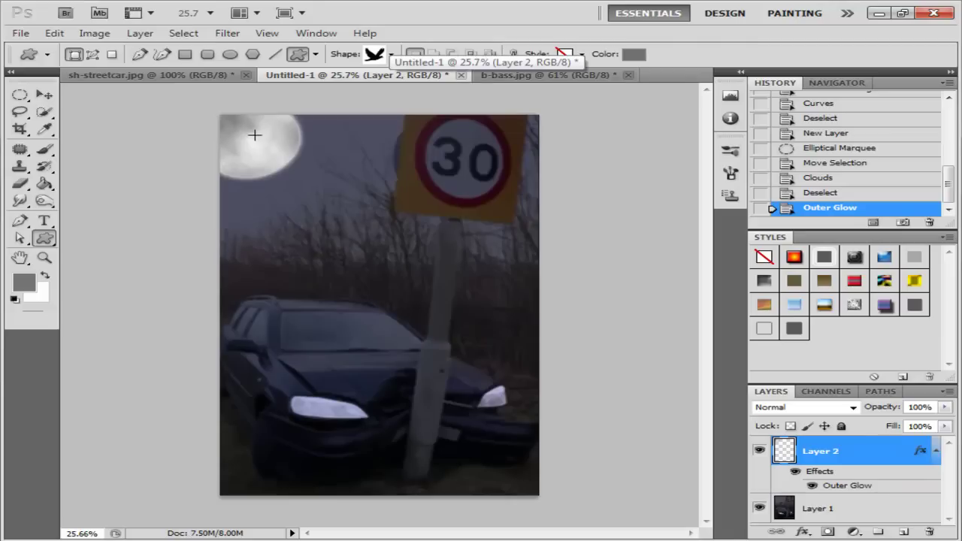
# Step: Draw a black bird silhouette over the moon
pyautogui.click(24, 281)
pyautogui.click(793, 433)
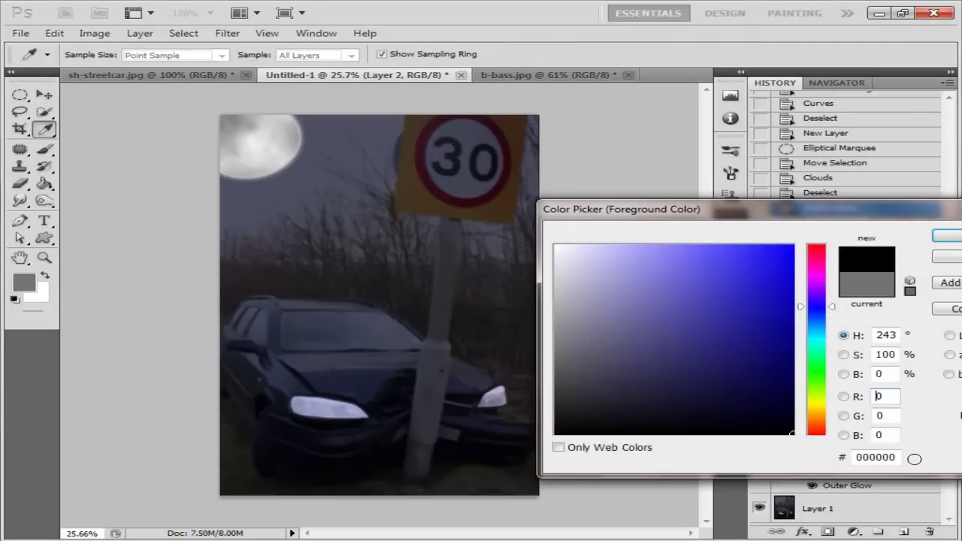
pyautogui.click(945, 235)
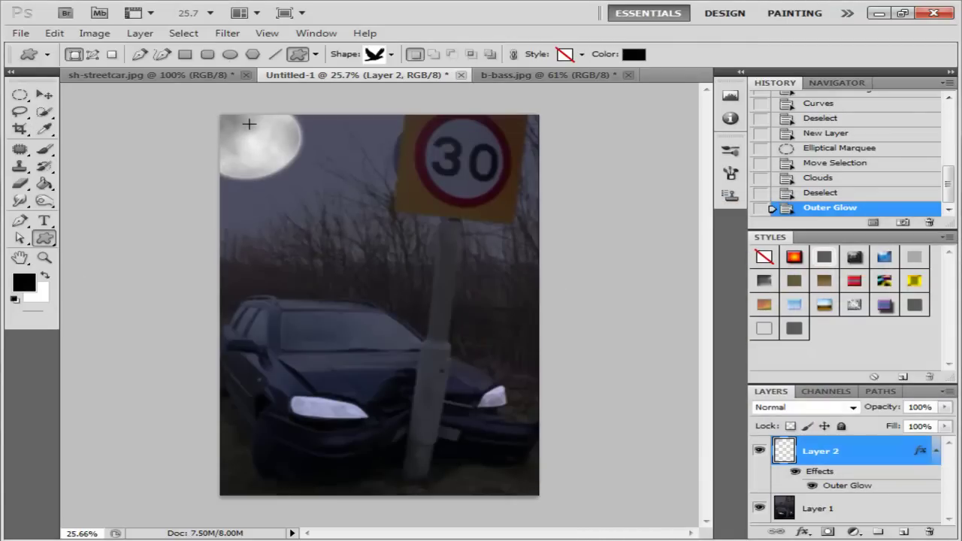
pyautogui.moveTo(250, 128); pyautogui.dragTo(263, 147)
pyautogui.click(44, 94)
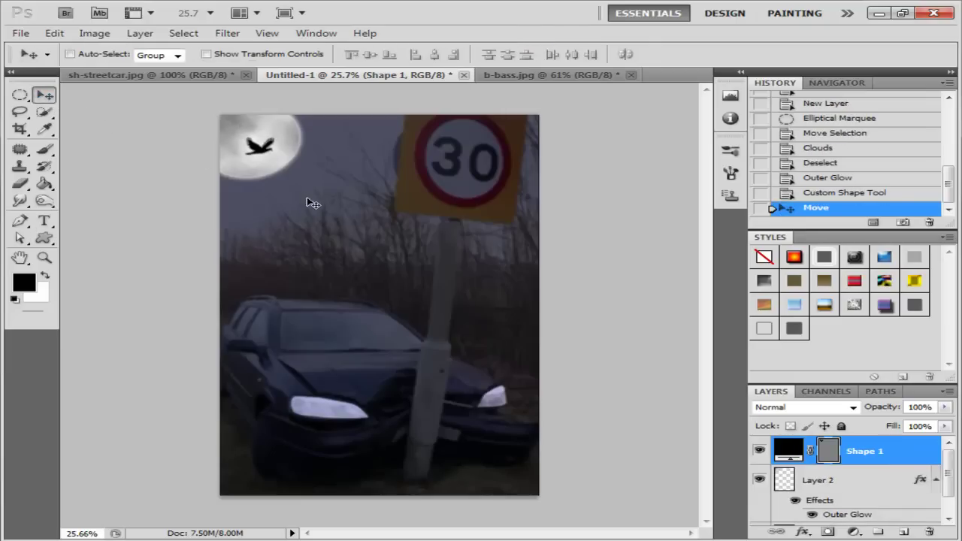
# Step: Switch to the second car photo, b-bass.jpg
pyautogui.scroll(-1, 298, 256)
pyautogui.scroll(-1, 320, 286)
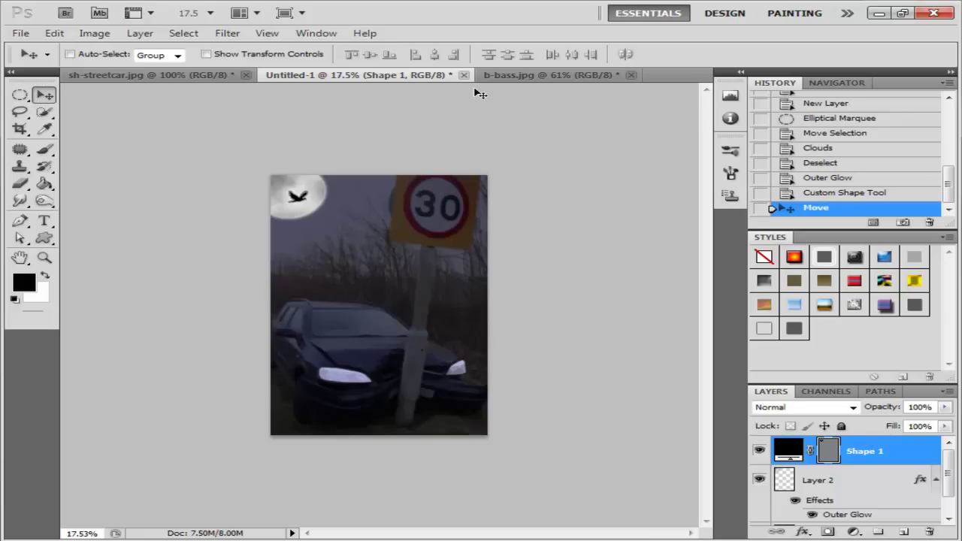
pyautogui.click(511, 75)
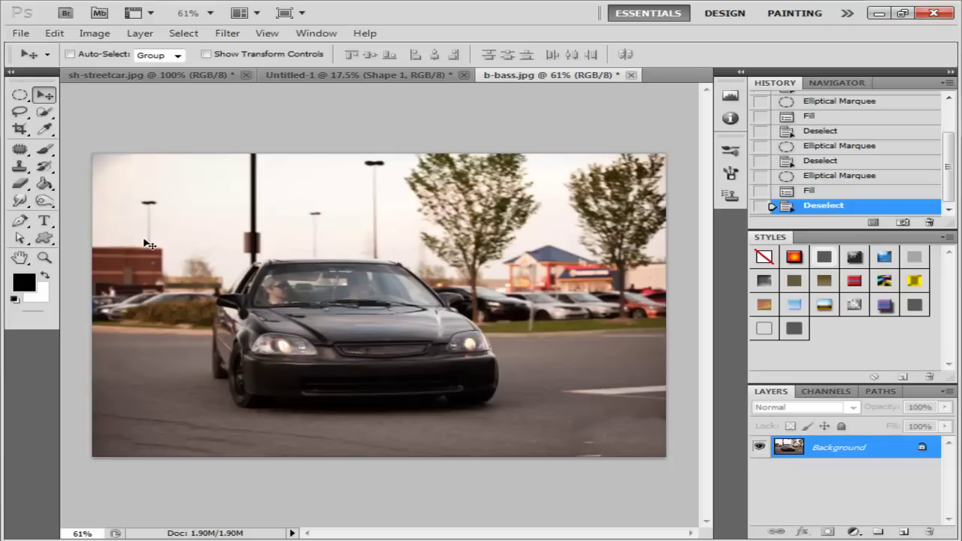
# Step: Darken the photo with a Curves adjustment and convert the Background into Layer 0
pyautogui.click(89, 33)
pyautogui.moveTo(123, 70)
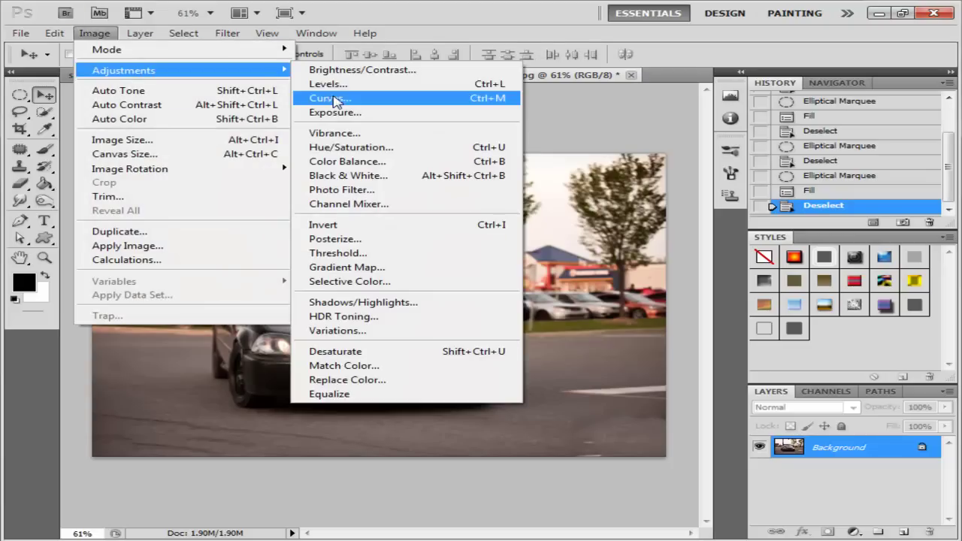
pyautogui.click(336, 100)
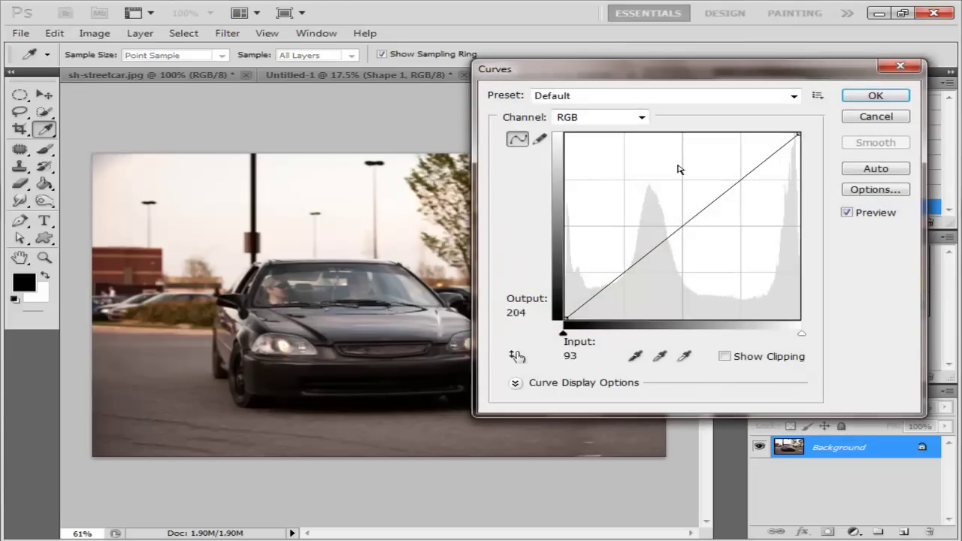
pyautogui.moveTo(799, 133); pyautogui.dragTo(804, 254)
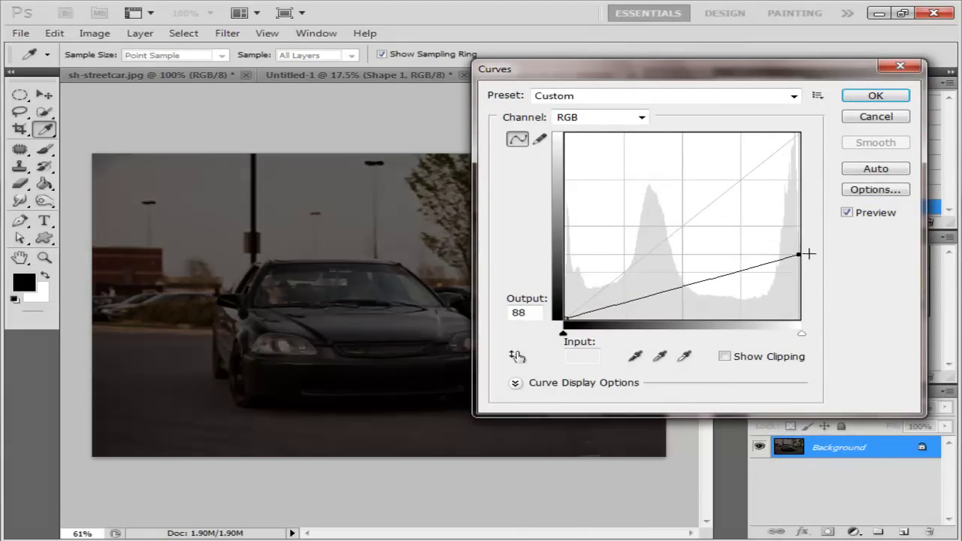
pyautogui.click(871, 96)
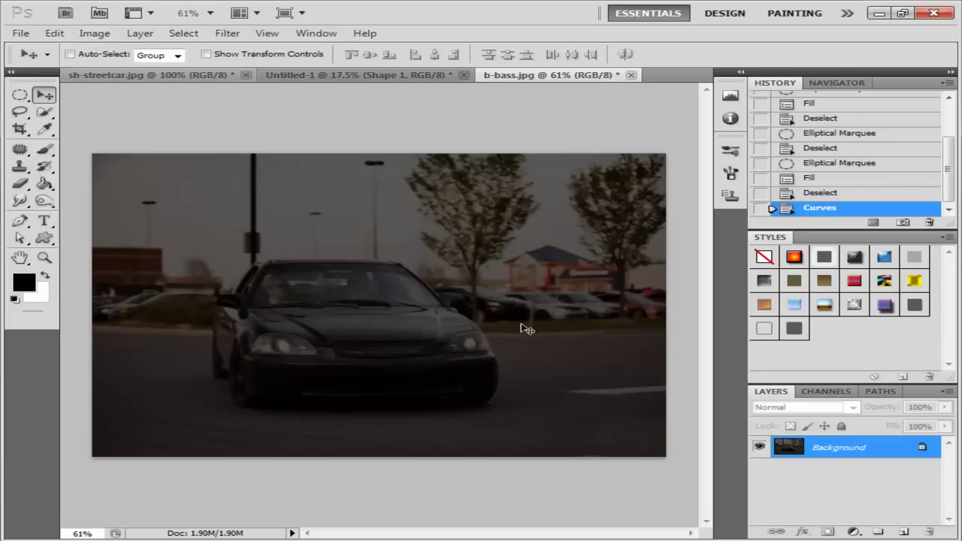
pyautogui.doubleClick(783, 449)
pyautogui.click(635, 179)
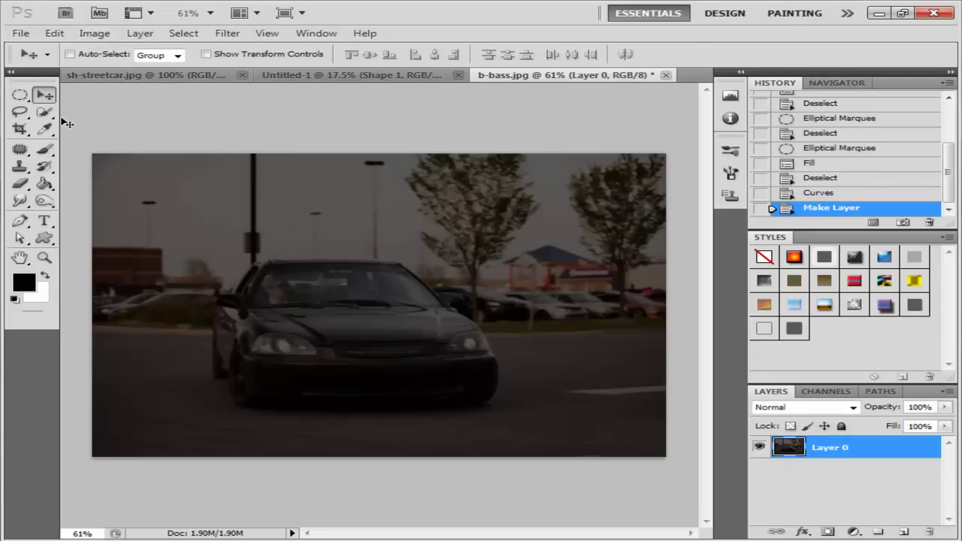
# Step: Apply a Cooling Filter (LBB) Photo Filter with increased density
pyautogui.click(89, 35)
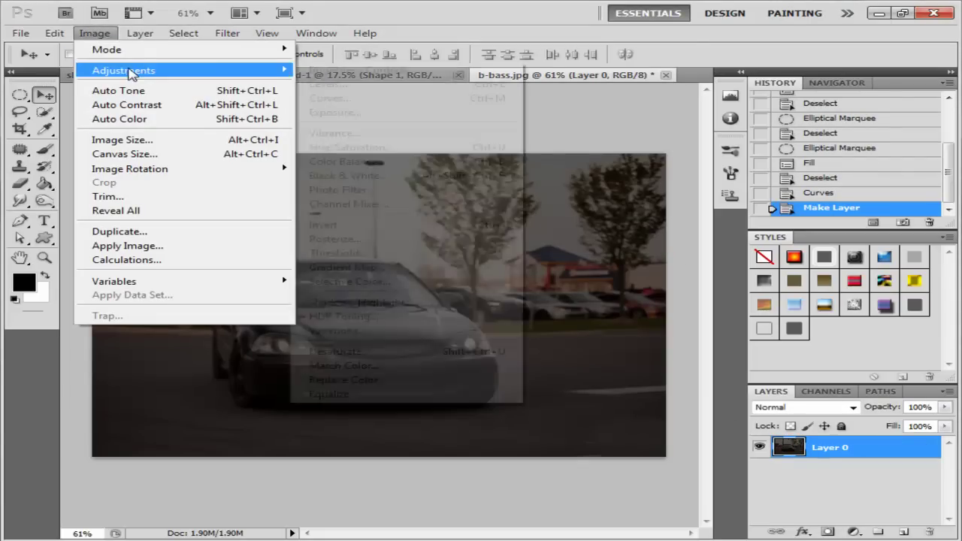
pyautogui.click(480, 189)
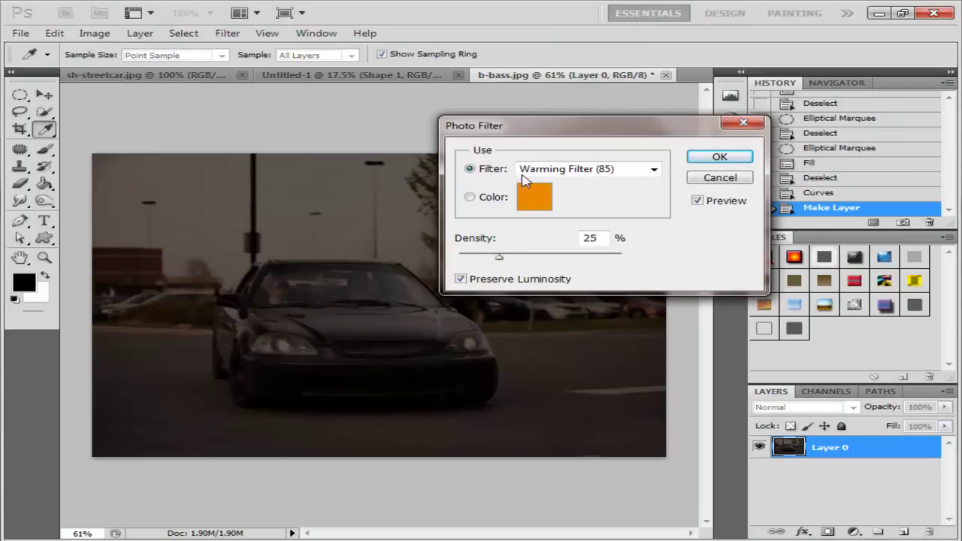
pyautogui.click(581, 169)
pyautogui.click(584, 242)
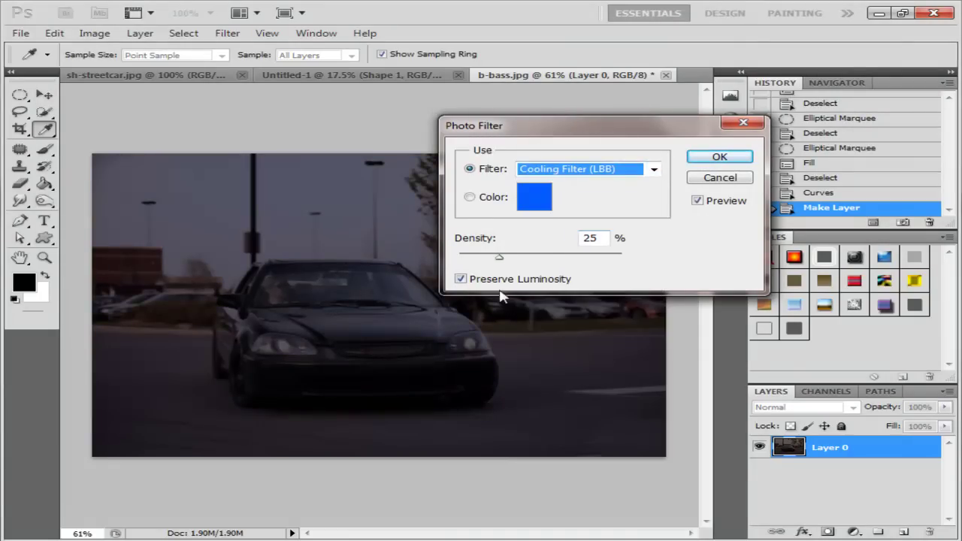
pyautogui.moveTo(499, 257); pyautogui.dragTo(524, 266)
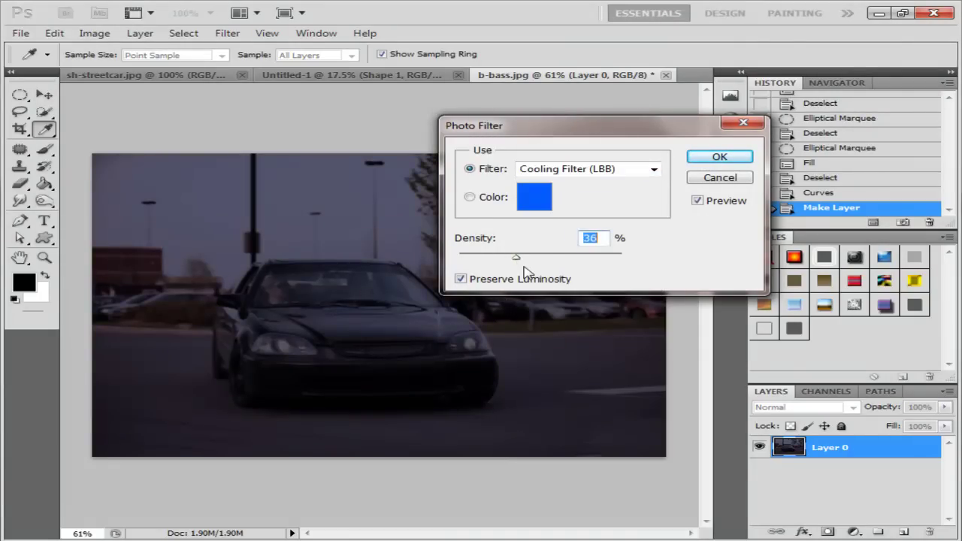
pyautogui.click(706, 158)
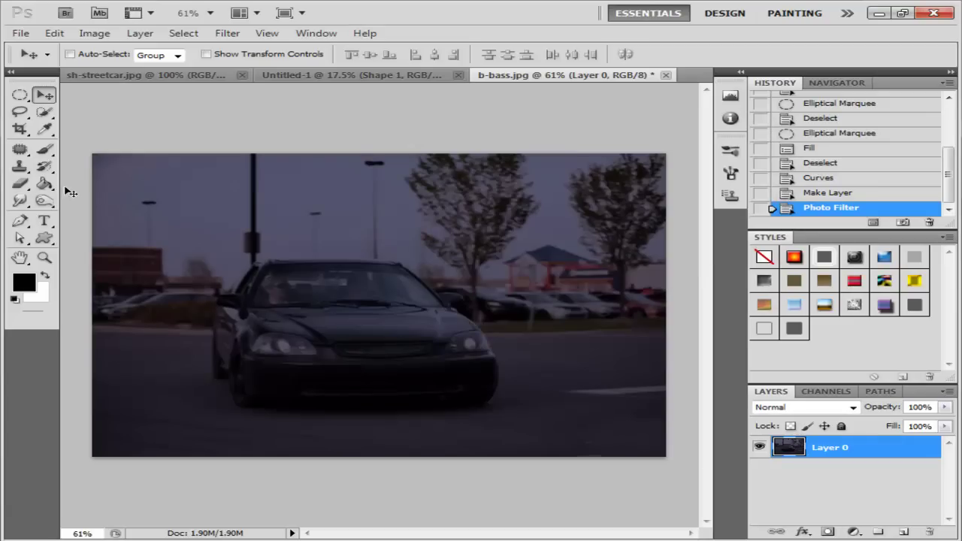
# Step: Select the History Brush tool
pyautogui.click(43, 167)
pyautogui.click(128, 165)
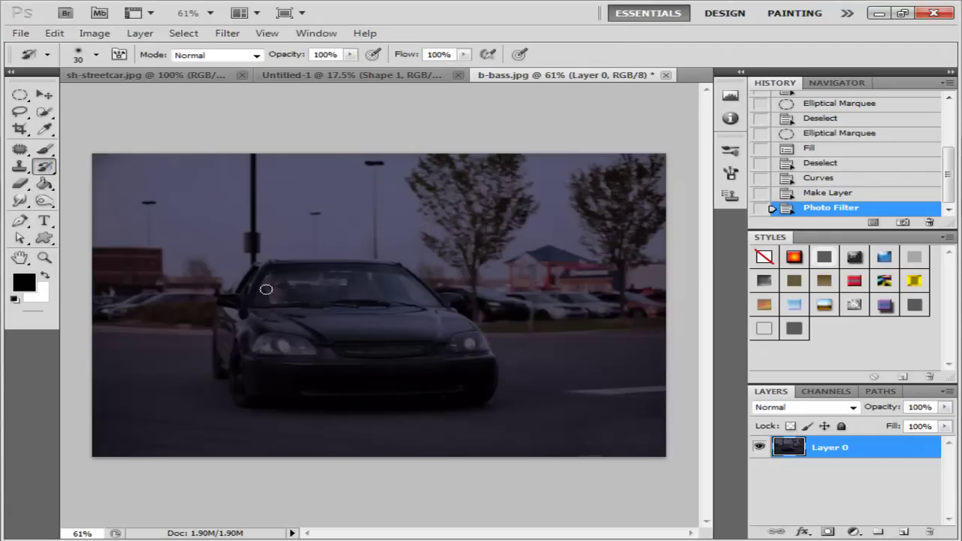
pyautogui.click(43, 167)
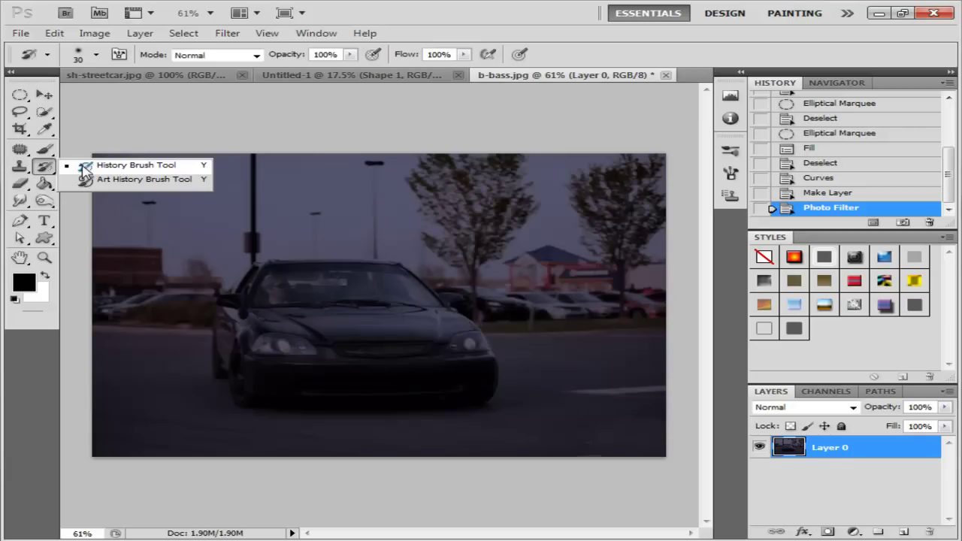
pyautogui.click(83, 167)
# Step: Paint the left headlight back to its original brightness, using a smaller brush for its lower edge
pyautogui.scroll(2, 261, 357)
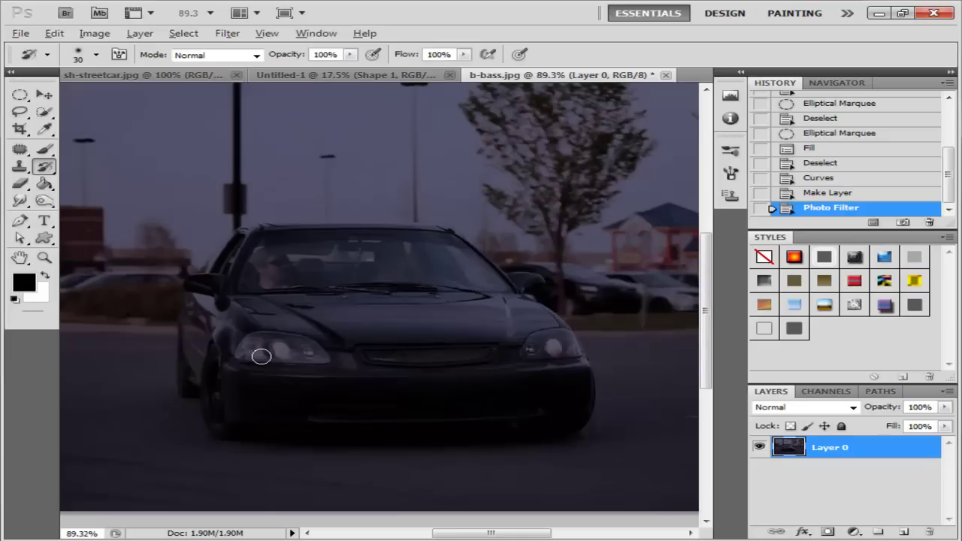
pyautogui.scroll(3, 261, 358)
pyautogui.scroll(1, 263, 357)
pyautogui.moveTo(263, 358)
pyautogui.mouseDown()
pyautogui.moveTo(343, 337)
pyautogui.moveTo(386, 358)
pyautogui.mouseUp()
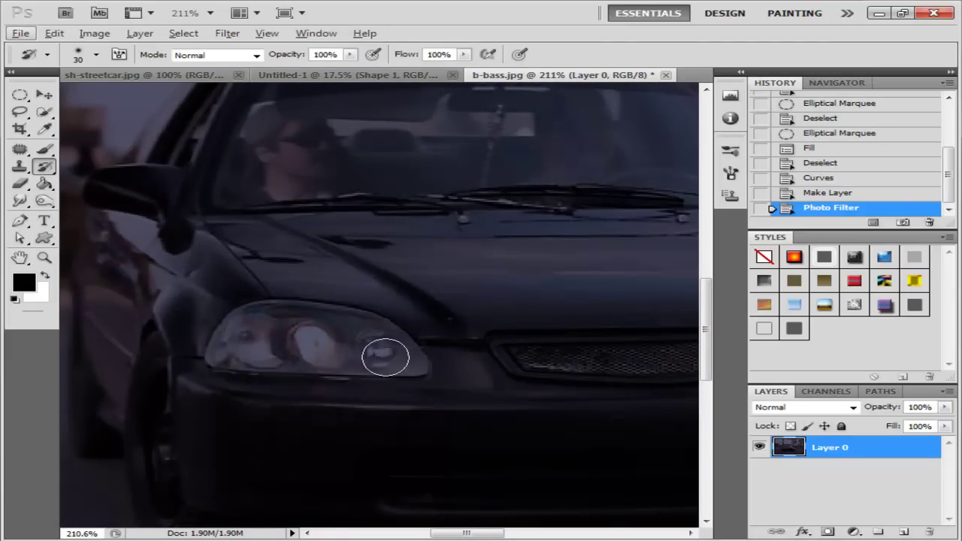
pyautogui.keyDown('alt'); pyautogui.rightClick(386, 357); pyautogui.keyUp('alt')
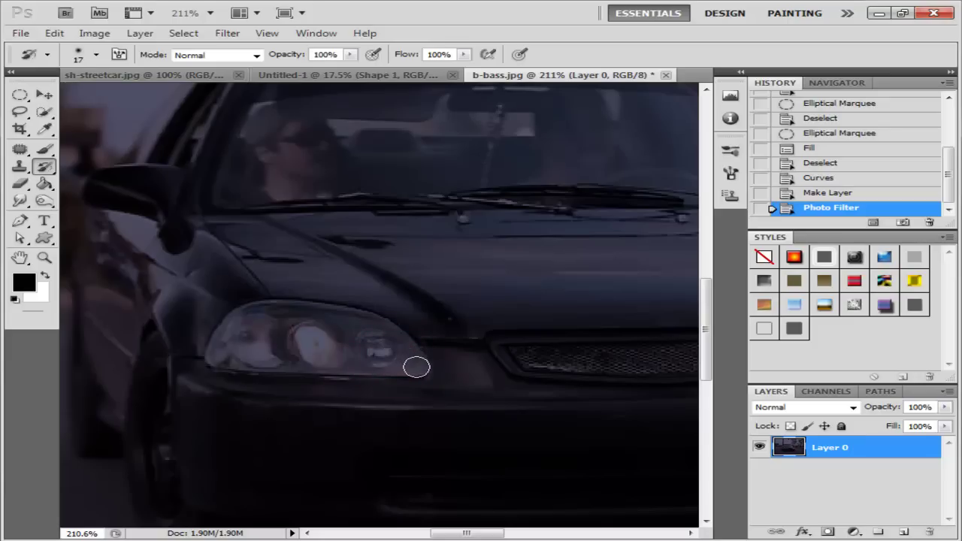
pyautogui.moveTo(416, 366)
pyautogui.mouseDown()
pyautogui.moveTo(281, 368)
pyautogui.moveTo(220, 356)
pyautogui.moveTo(278, 315)
pyautogui.moveTo(378, 326)
pyautogui.moveTo(409, 356)
pyautogui.moveTo(354, 339)
pyautogui.moveTo(255, 342)
pyautogui.moveTo(300, 330)
pyautogui.moveTo(384, 350)
pyautogui.mouseUp()
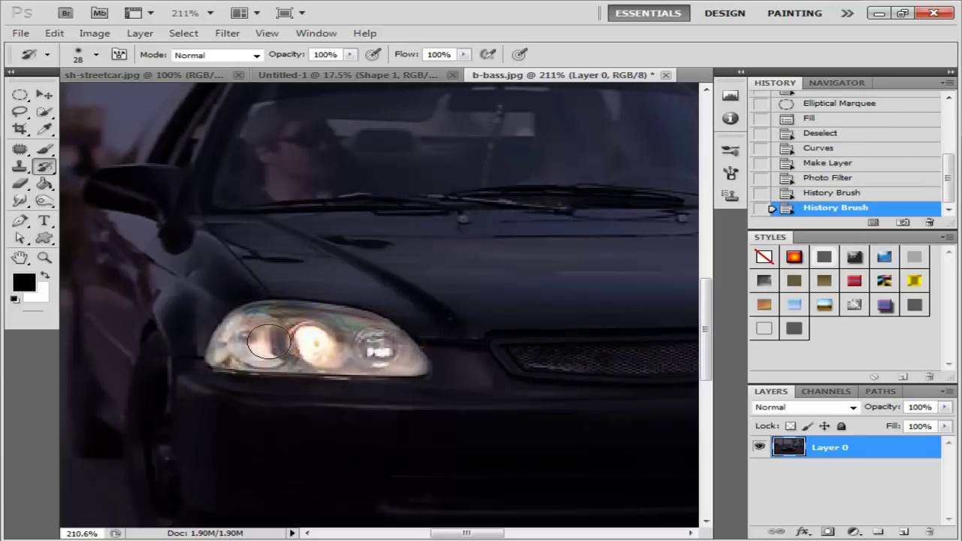
pyautogui.moveTo(268, 342); pyautogui.dragTo(285, 353)
pyautogui.scroll(-2, 352, 415)
pyautogui.scroll(-3, 545, 468)
pyautogui.scroll(-1, 531, 405)
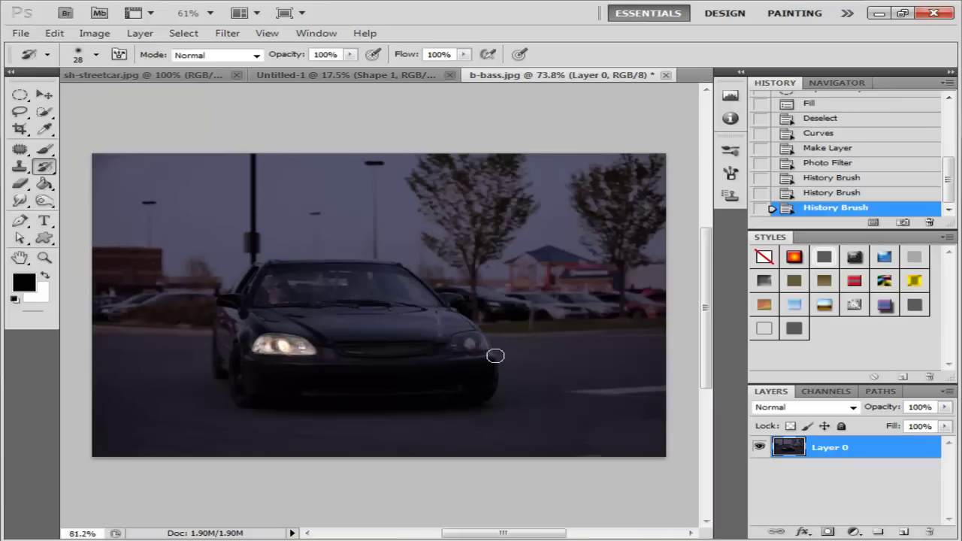
# Step: Paint the right headlight back to full brightness with the History Brush, shrinking the brush for detail
pyautogui.scroll(3, 496, 355)
pyautogui.scroll(2, 492, 352)
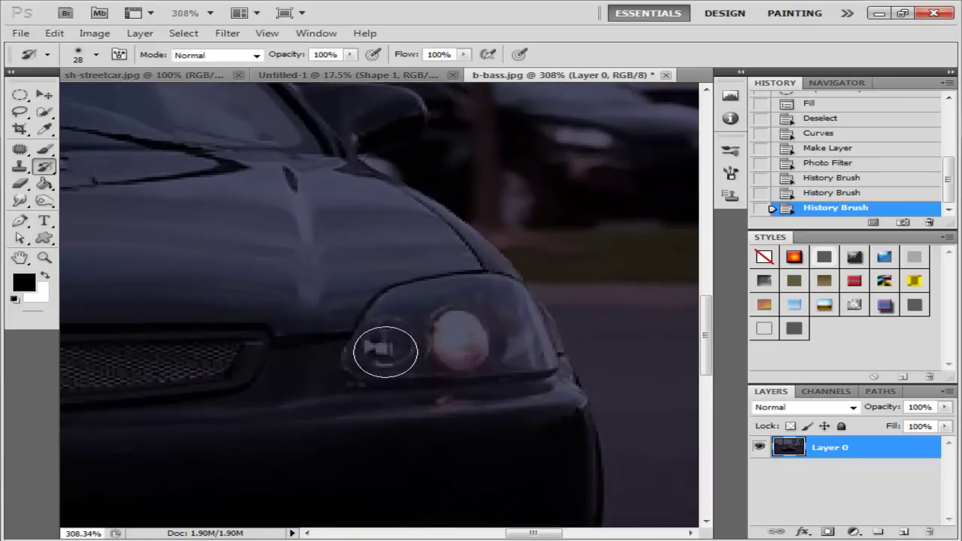
pyautogui.moveTo(375, 347); pyautogui.dragTo(471, 305)
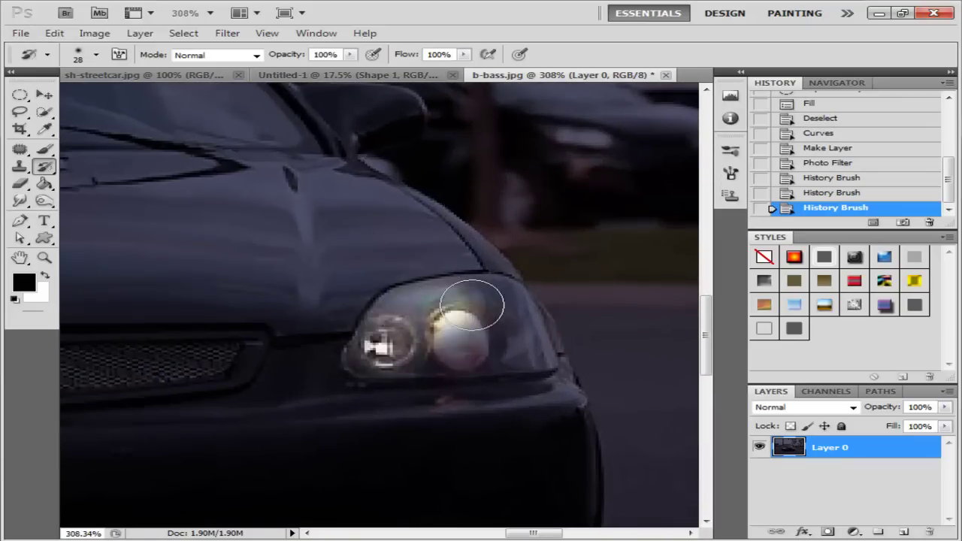
pyautogui.moveTo(472, 304)
pyautogui.mouseDown()
pyautogui.moveTo(510, 347)
pyautogui.moveTo(405, 345)
pyautogui.mouseUp()
pyautogui.press('[')
pyautogui.press('[')
pyautogui.press('[')
pyautogui.moveTo(517, 336)
pyautogui.mouseDown()
pyautogui.moveTo(464, 362)
pyautogui.moveTo(422, 293)
pyautogui.moveTo(528, 306)
pyautogui.mouseUp()
pyautogui.moveTo(537, 345); pyautogui.dragTo(458, 362)
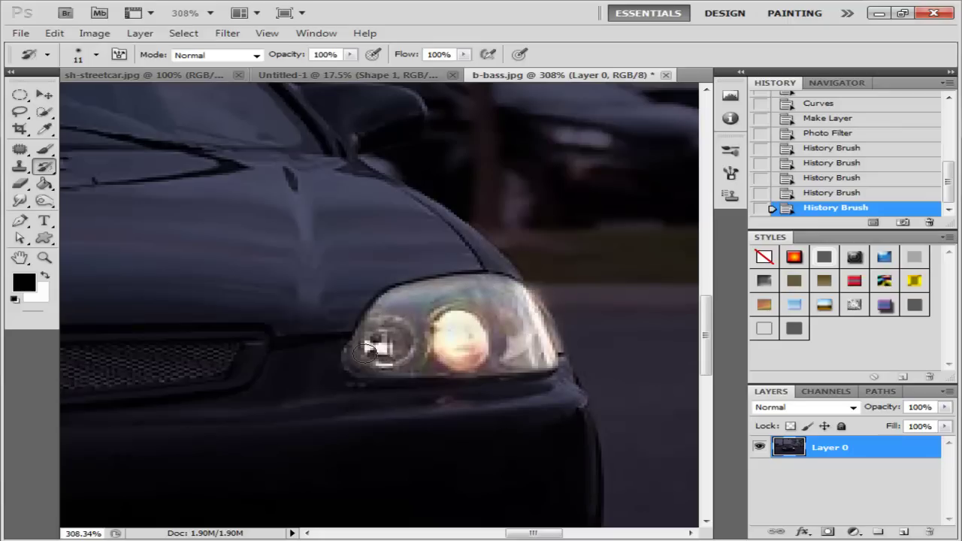
pyautogui.moveTo(385, 362); pyautogui.dragTo(459, 359)
pyautogui.scroll(-2, 465, 360)
pyautogui.scroll(-1, 473, 364)
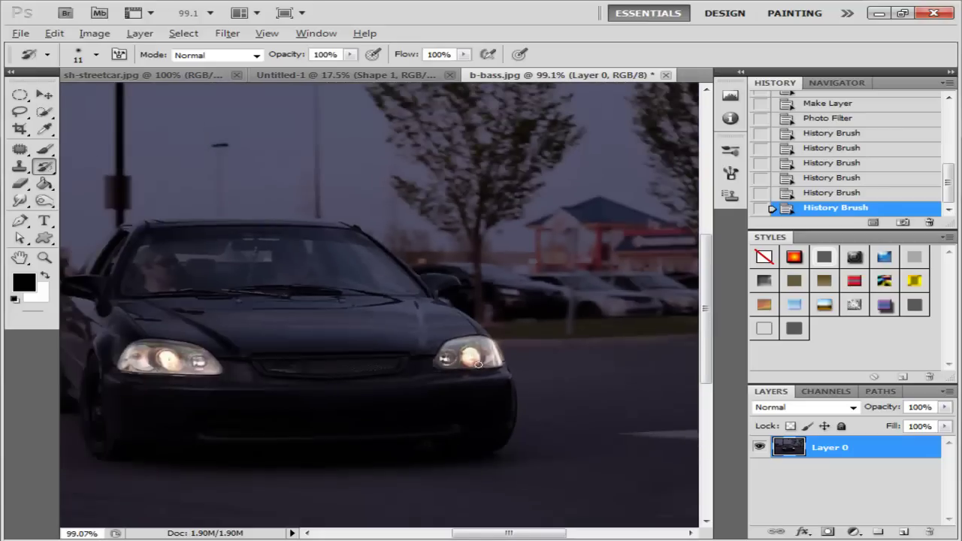
pyautogui.scroll(-1, 479, 365)
pyautogui.scroll(-1, 476, 390)
pyautogui.scroll(1, 477, 392)
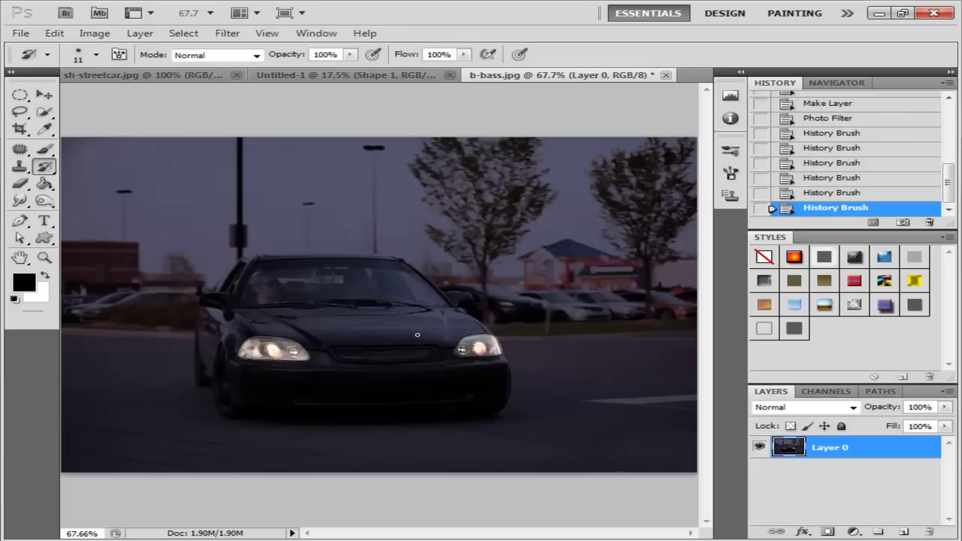
# Step: Sample several tones from the photo, then set the foreground colour to medium blue #6066b5
pyautogui.click(54, 150)
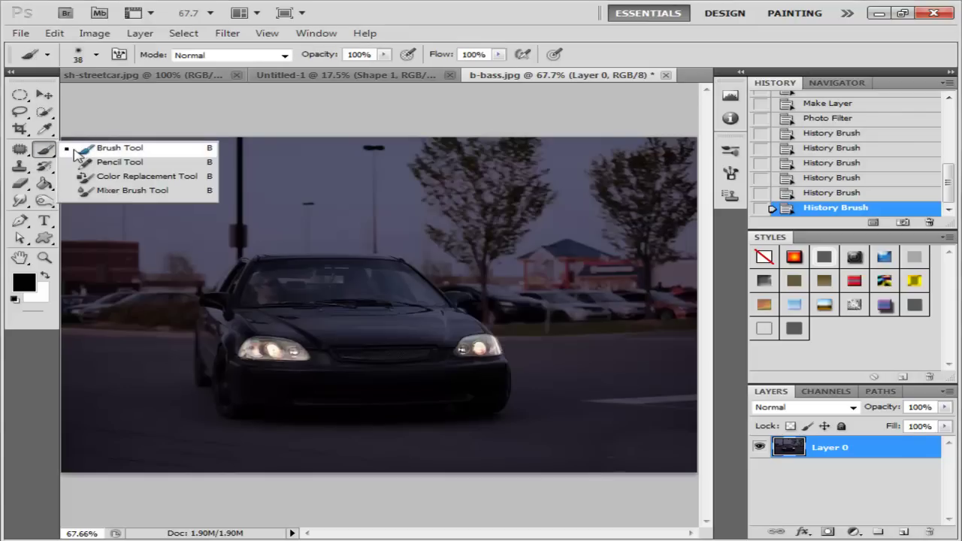
pyautogui.click(23, 282)
pyautogui.click(263, 192)
pyautogui.moveTo(607, 354)
pyautogui.mouseDown()
pyautogui.moveTo(631, 318)
pyautogui.moveTo(648, 313)
pyautogui.moveTo(640, 301)
pyautogui.mouseUp()
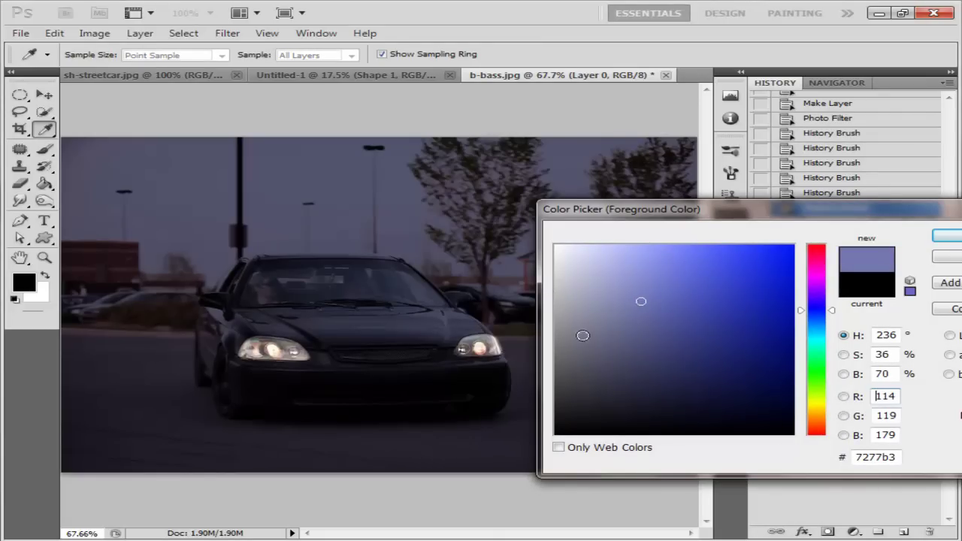
pyautogui.click(273, 349)
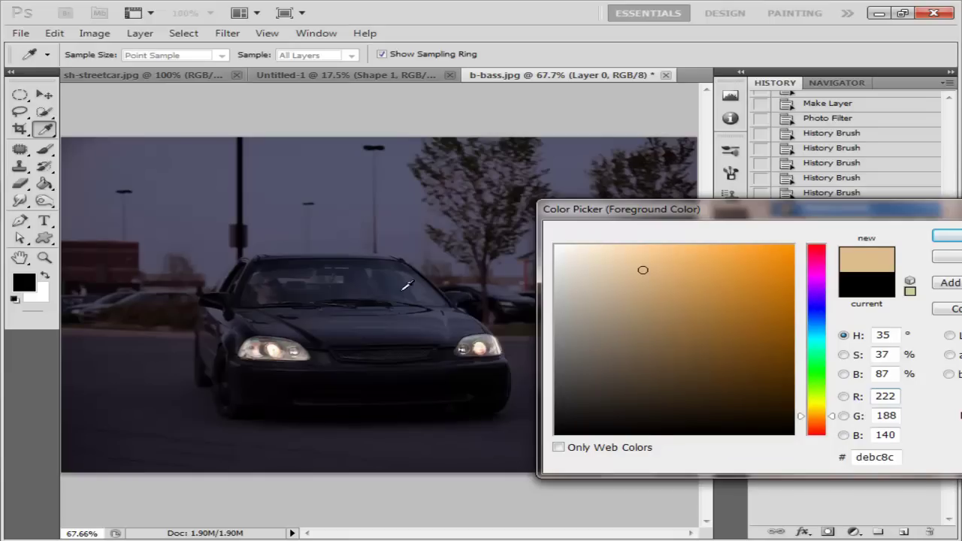
pyautogui.click(368, 320)
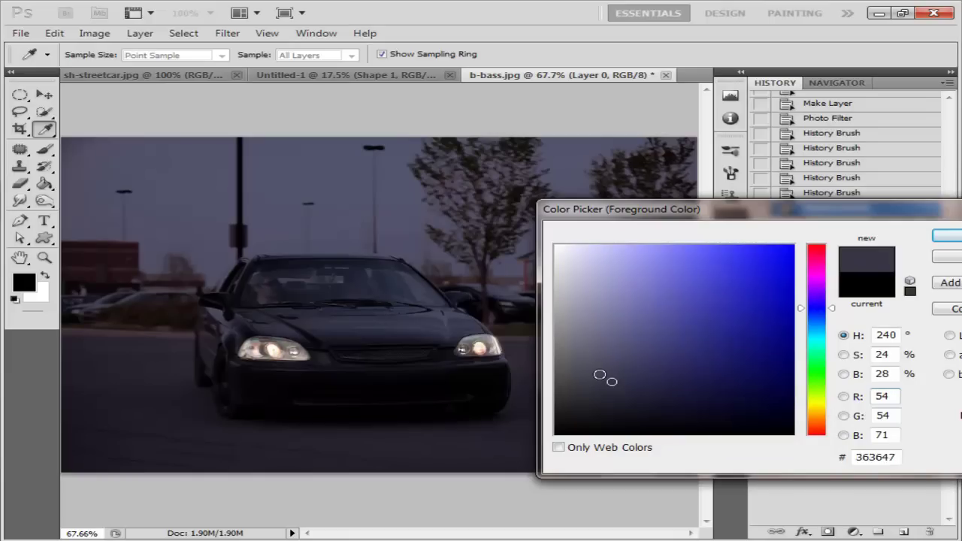
pyautogui.click(498, 215)
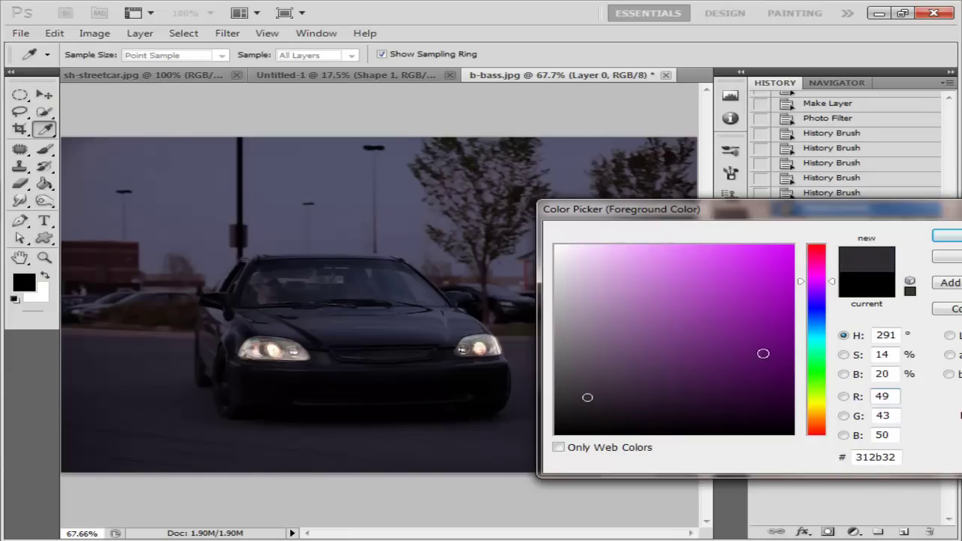
pyautogui.click(378, 211)
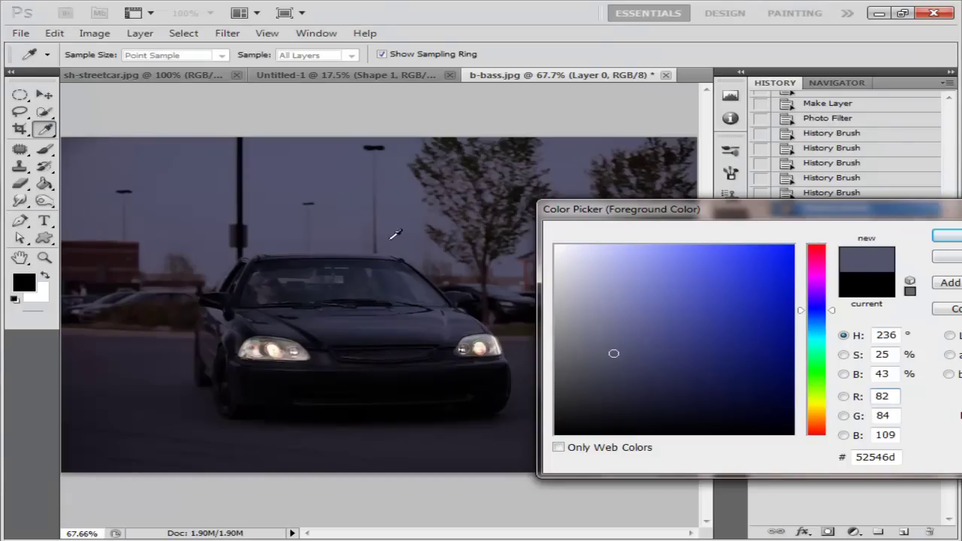
pyautogui.moveTo(616, 353)
pyautogui.mouseDown()
pyautogui.moveTo(654, 327)
pyautogui.moveTo(668, 298)
pyautogui.mouseUp()
pyautogui.click(658, 308)
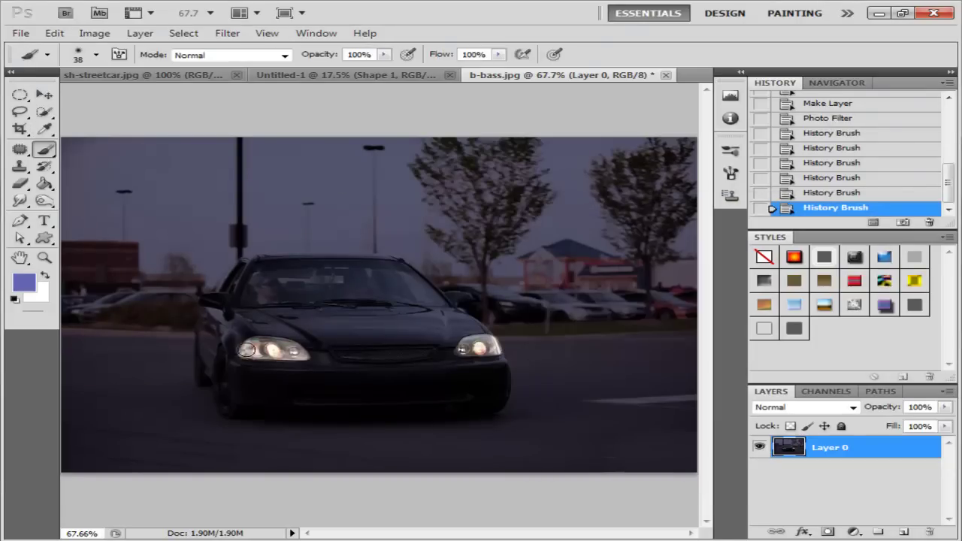
pyautogui.press('alt')
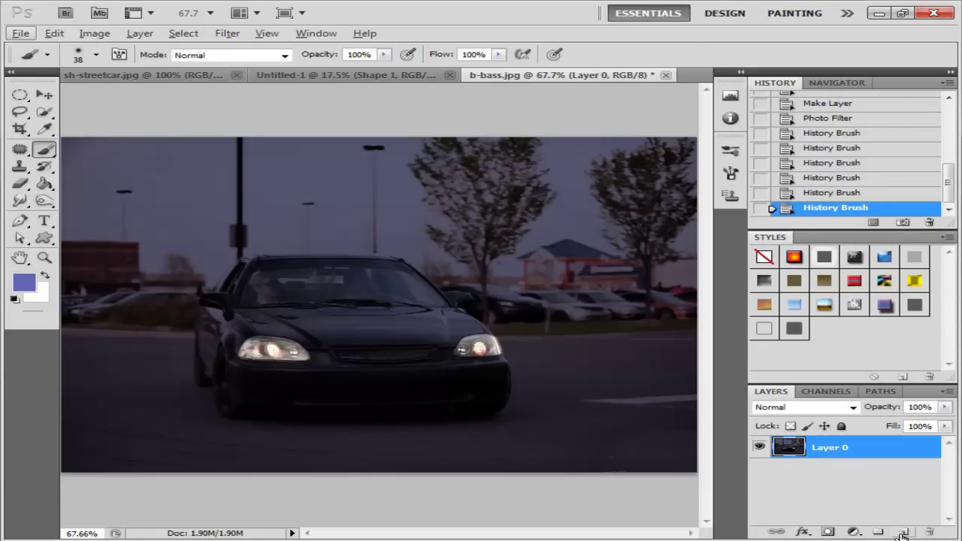
# Step: Add a new empty layer at about 20% opacity
pyautogui.click(903, 532)
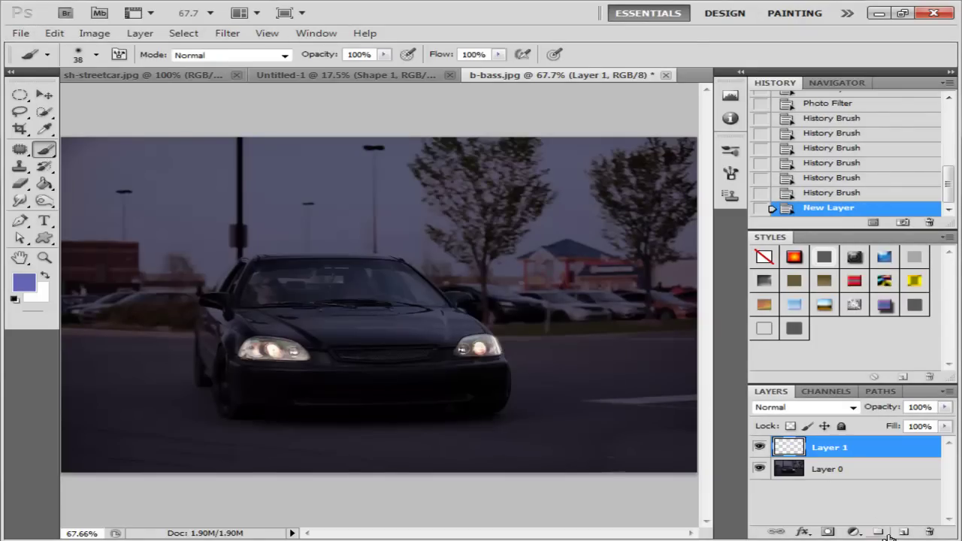
pyautogui.click(942, 409)
pyautogui.moveTo(945, 427); pyautogui.dragTo(871, 426)
pyautogui.click(921, 407)
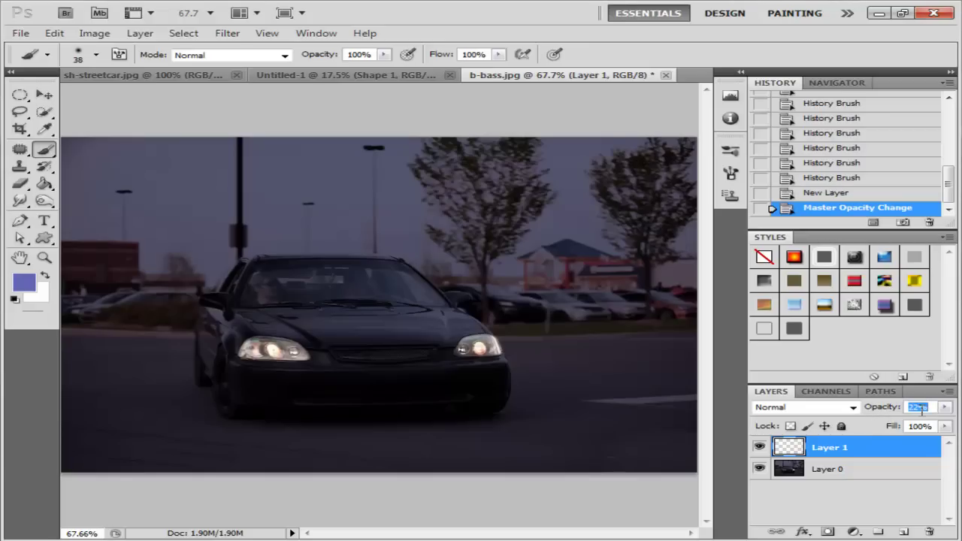
# Step: Set a soft 23 px brush
pyautogui.scroll(1, 286, 328)
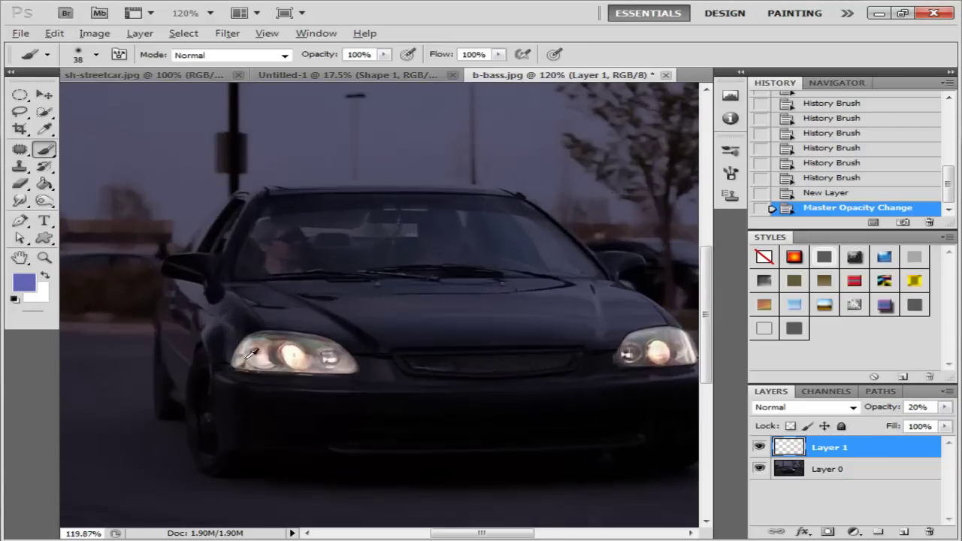
pyautogui.scroll(1, 278, 331)
pyautogui.scroll(1, 266, 331)
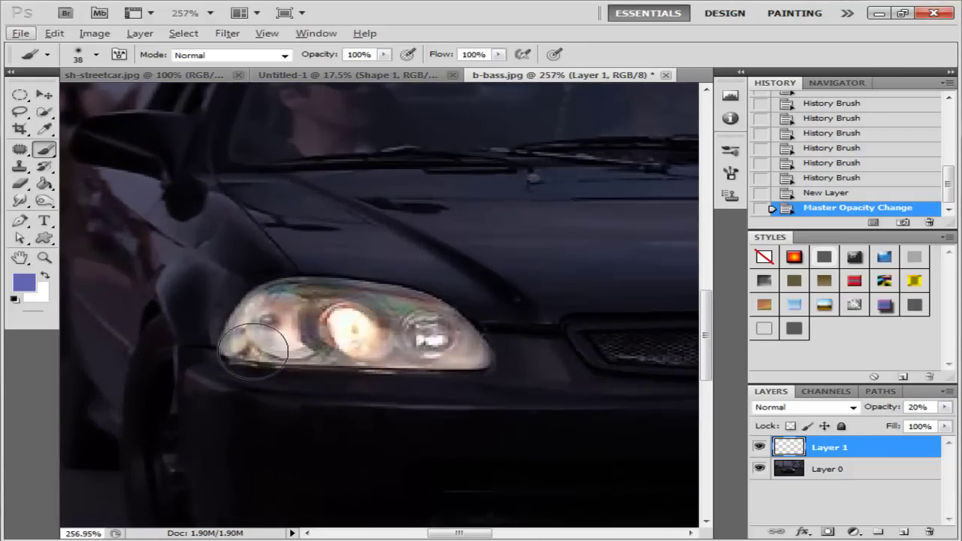
pyautogui.rightClick(252, 336)
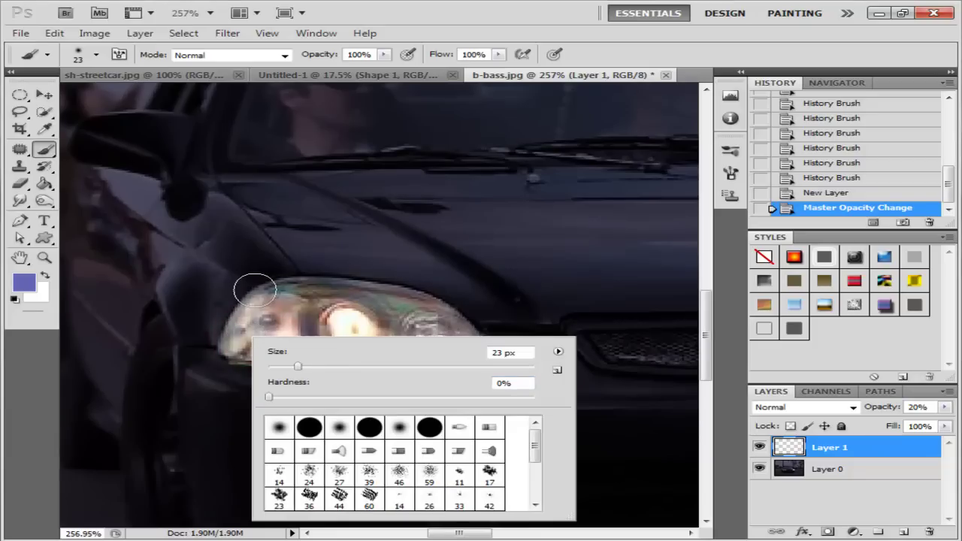
pyautogui.rightClick(266, 262)
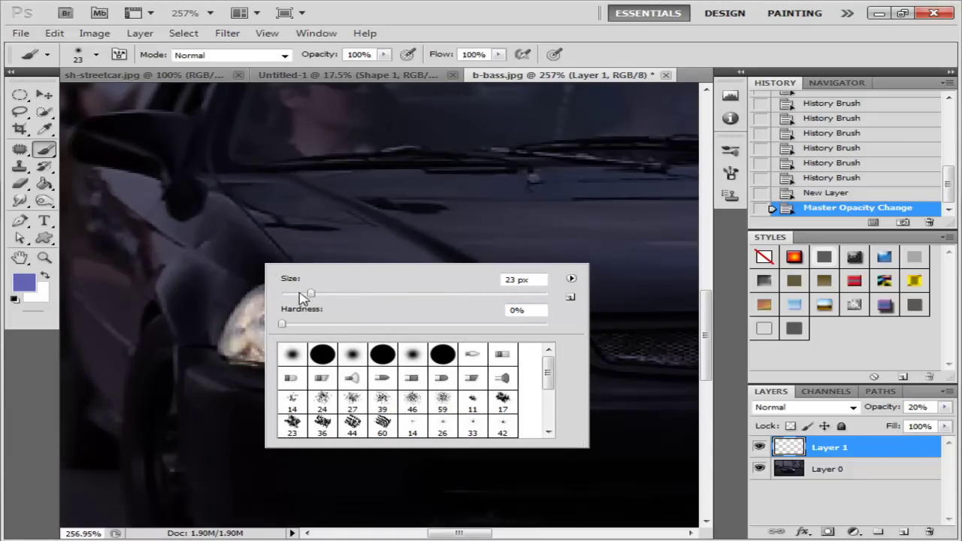
pyautogui.moveTo(208, 318); pyautogui.dragTo(221, 313)
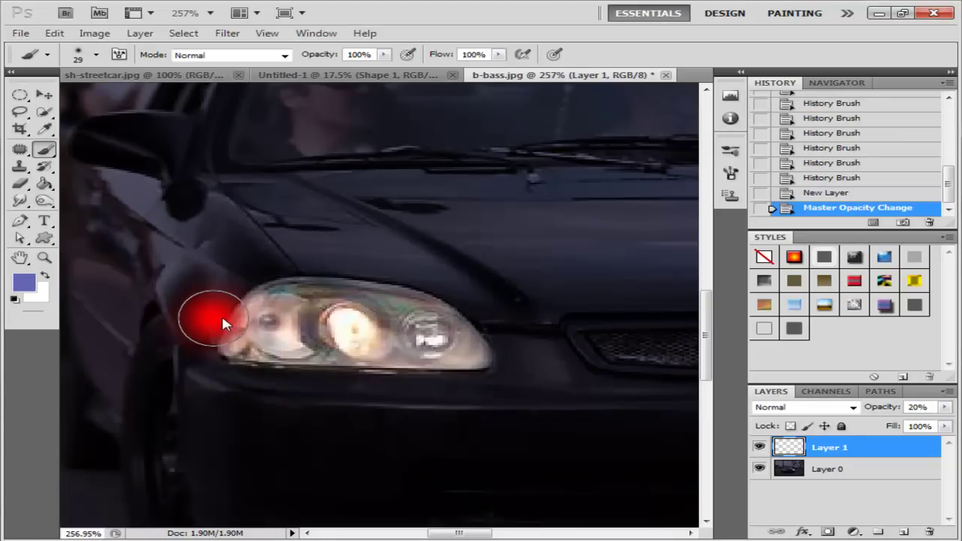
pyautogui.moveTo(290, 324)
pyautogui.mouseDown()
pyautogui.moveTo(252, 331)
pyautogui.moveTo(455, 337)
pyautogui.moveTo(347, 331)
pyautogui.mouseUp()
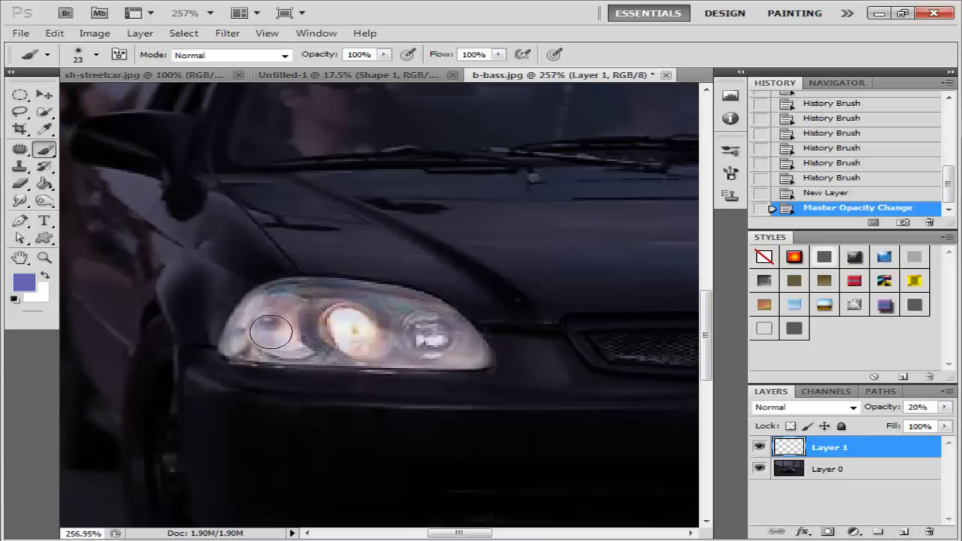
# Step: Paint blue glow over the left and right headlights
pyautogui.moveTo(347, 331); pyautogui.dragTo(376, 323)
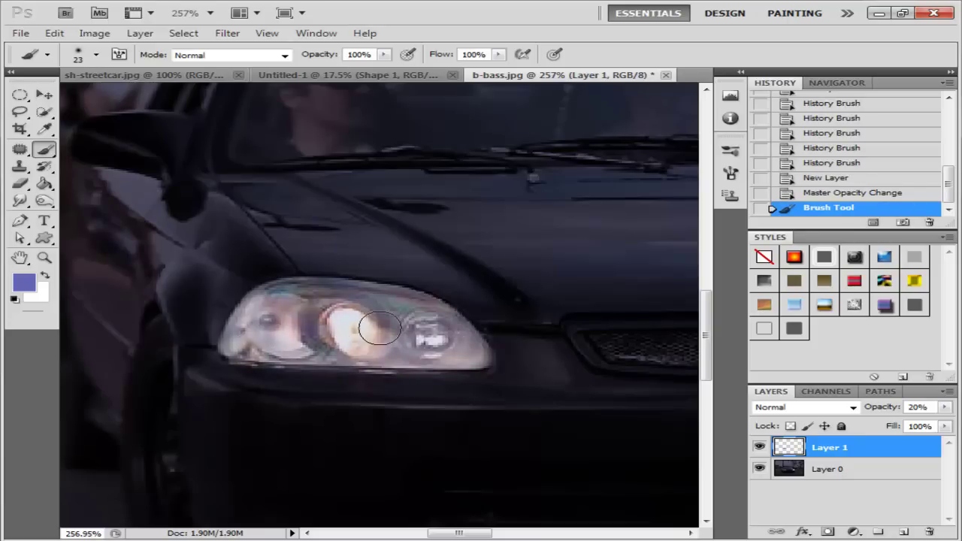
pyautogui.moveTo(245, 335); pyautogui.dragTo(454, 353)
pyautogui.scroll(-3, 454, 353)
pyautogui.scroll(-4, 454, 353)
pyautogui.scroll(3, 481, 350)
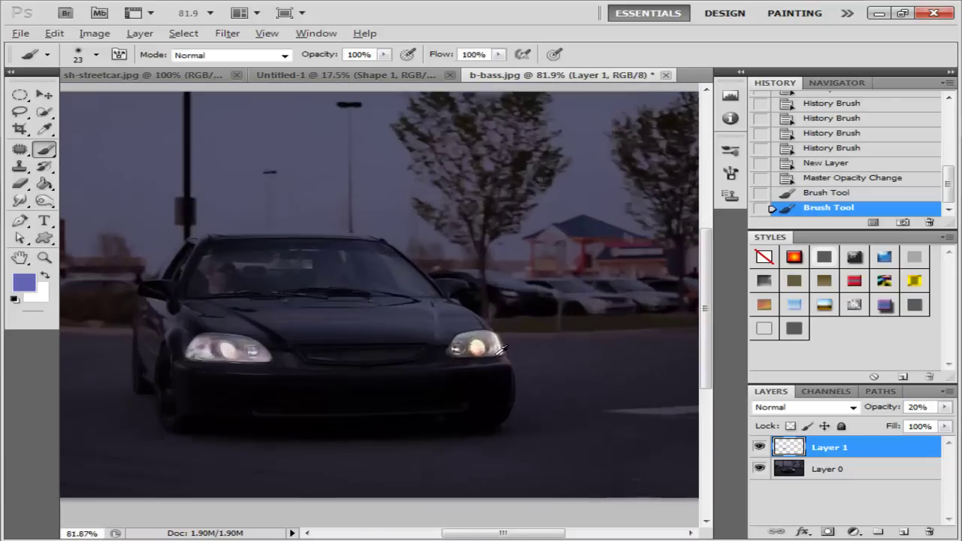
pyautogui.scroll(4, 497, 346)
pyautogui.scroll(-2, 497, 345)
pyautogui.scroll(3, 375, 338)
pyautogui.scroll(1, 380, 342)
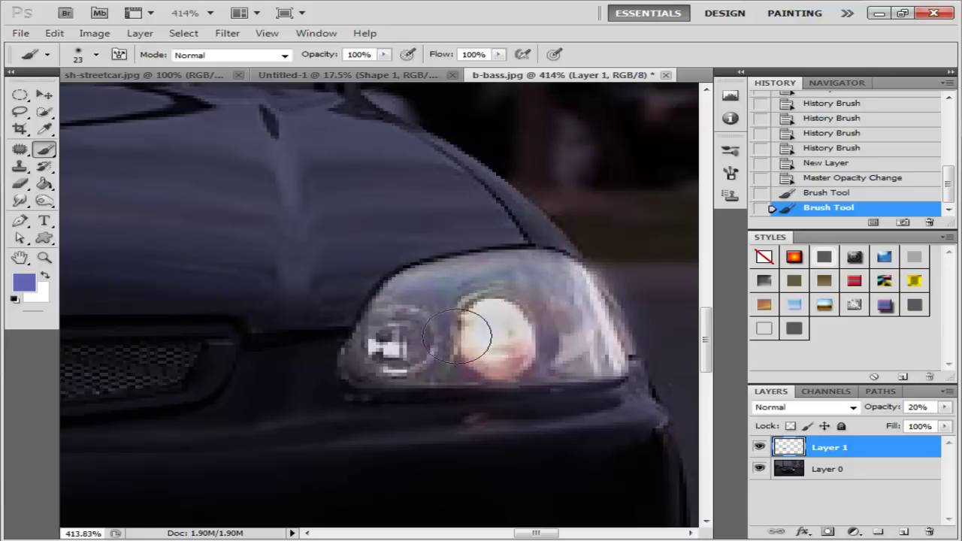
pyautogui.moveTo(451, 316)
pyautogui.mouseDown()
pyautogui.moveTo(481, 323)
pyautogui.moveTo(488, 346)
pyautogui.mouseUp()
pyautogui.scroll(-3, 473, 334)
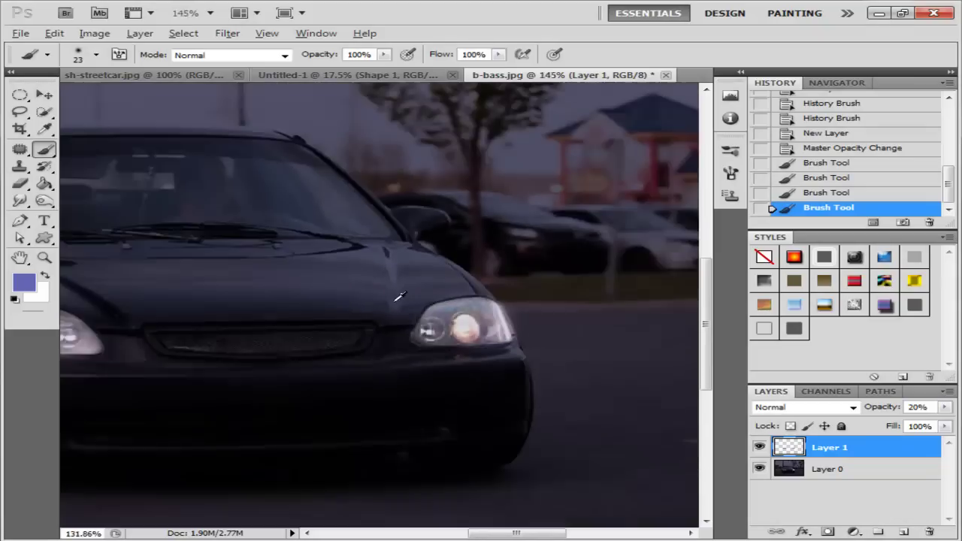
pyautogui.scroll(-3, 451, 323)
# Step: Raise the glow layer's opacity to 29%
pyautogui.moveTo(879, 408); pyautogui.dragTo(895, 410)
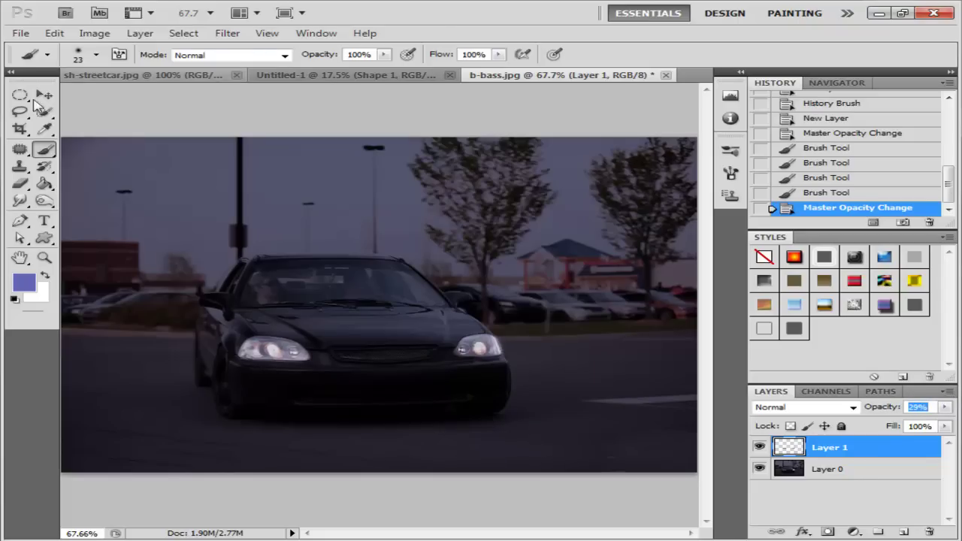
pyautogui.press('v')
pyautogui.keyDown('alt'); pyautogui.scroll(-2, 245, 235); pyautogui.keyUp('alt')
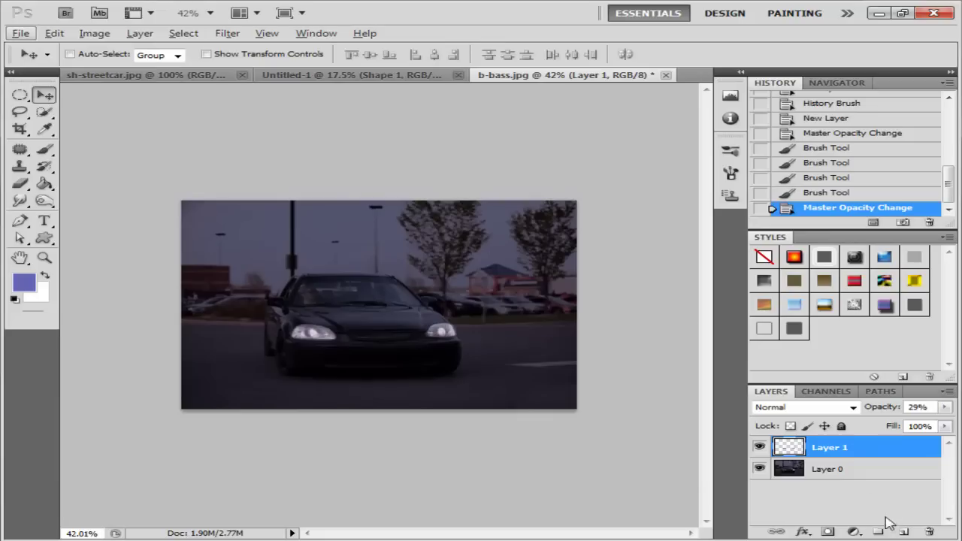
# Step: Add another empty layer and bring the upper-left sky into view
pyautogui.click(902, 532)
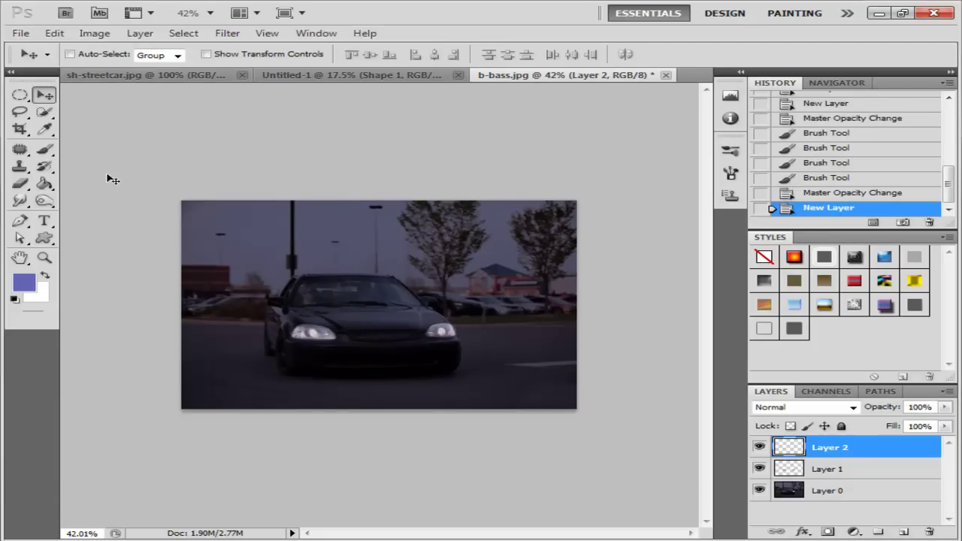
pyautogui.keyDown('alt'); pyautogui.scroll(2, 105, 181); pyautogui.keyUp('alt')
pyautogui.keyDown('alt'); pyautogui.scroll(1, 368, 448); pyautogui.keyUp('alt')
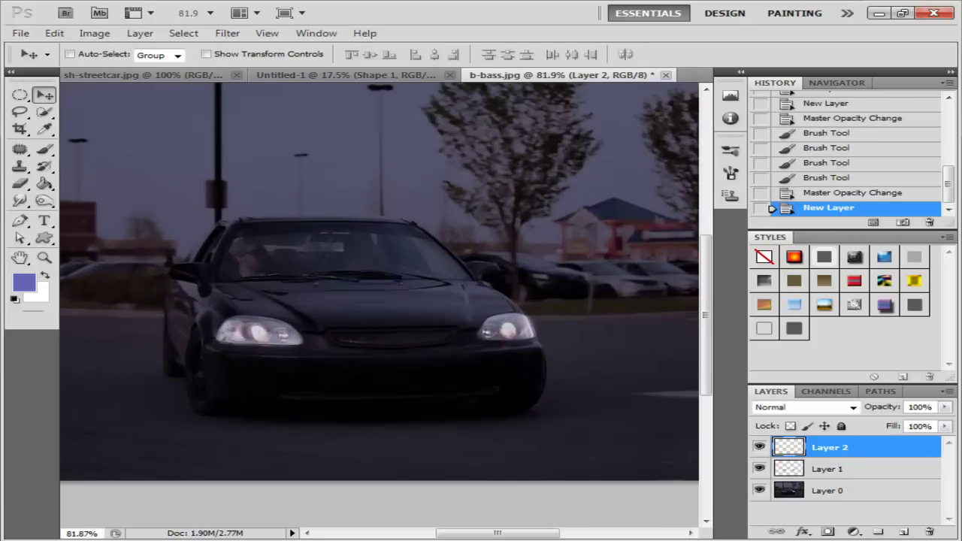
pyautogui.moveTo(496, 533); pyautogui.dragTo(423, 524)
pyautogui.hscroll(-2, 354, 337)
pyautogui.scroll(2, 354, 337)
pyautogui.keyDown('alt'); pyautogui.scroll(1, 451, 181); pyautogui.keyUp('alt')
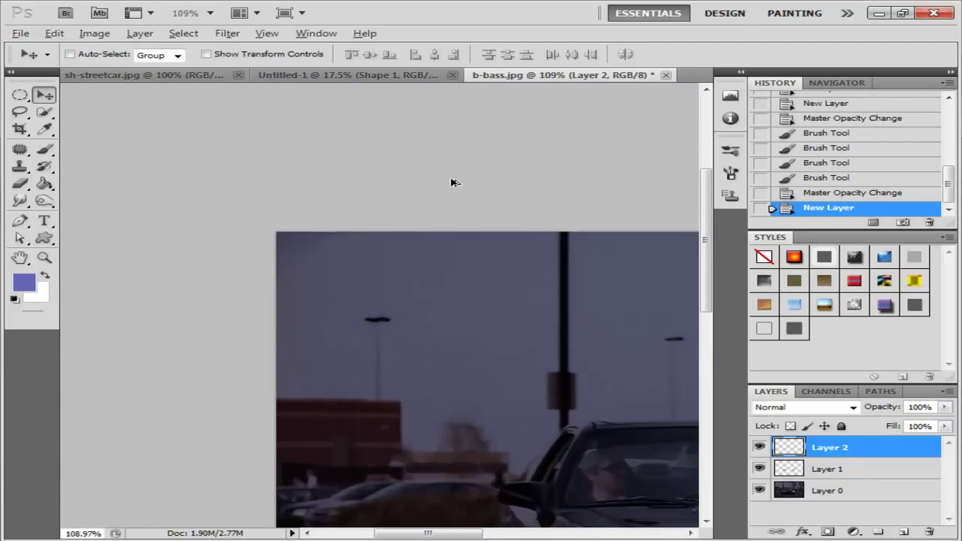
# Step: Draw a circular elliptical selection in the upper-left sky for the moon
pyautogui.click(20, 95)
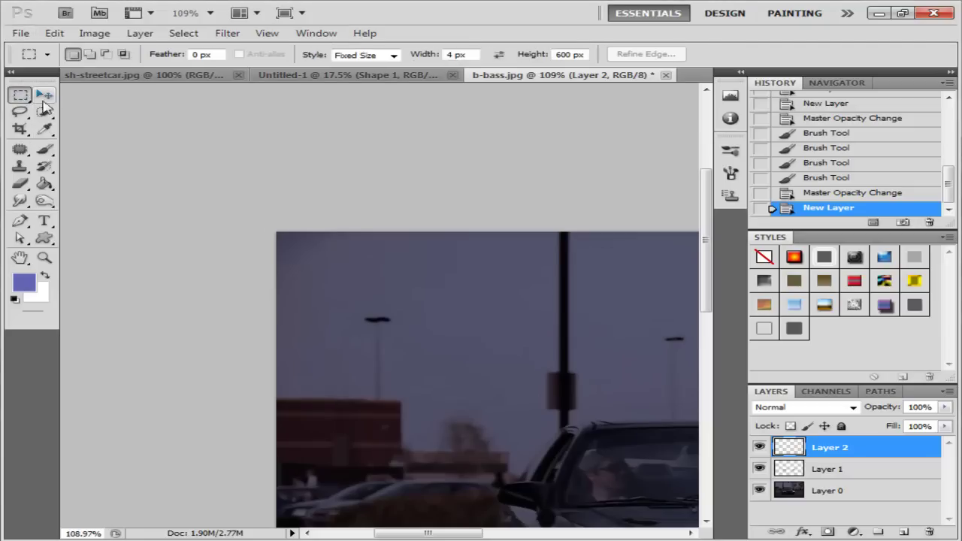
pyautogui.click(113, 107)
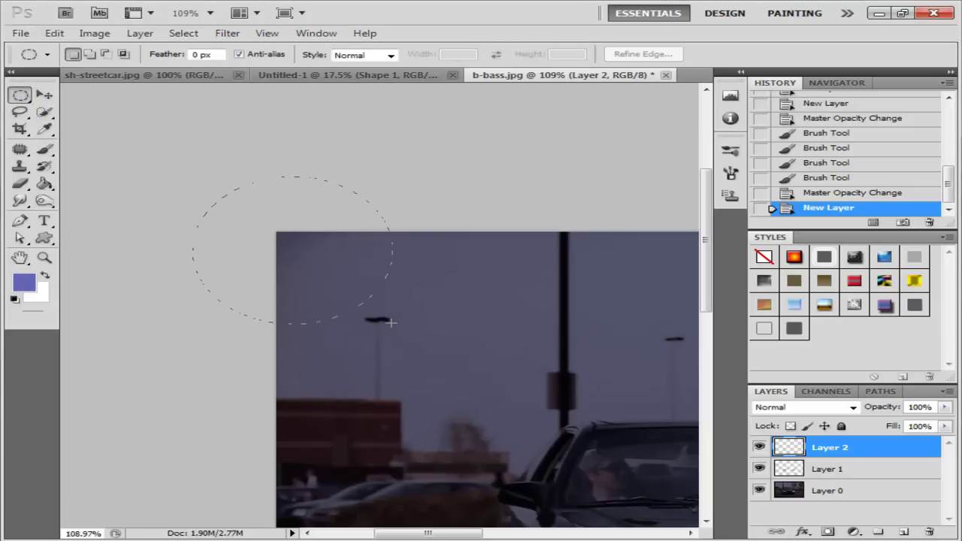
pyautogui.moveTo(391, 323); pyautogui.dragTo(391, 323)
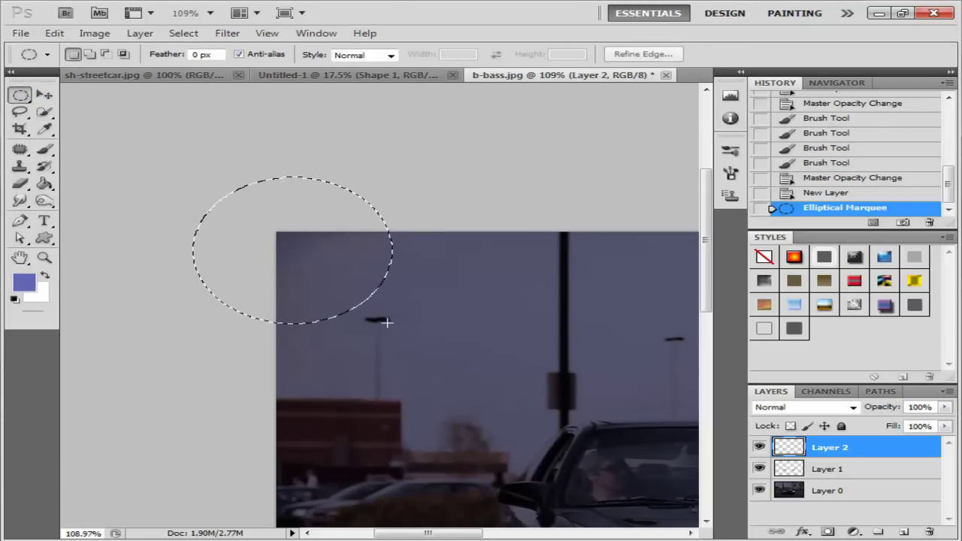
pyautogui.moveTo(331, 263); pyautogui.dragTo(363, 296)
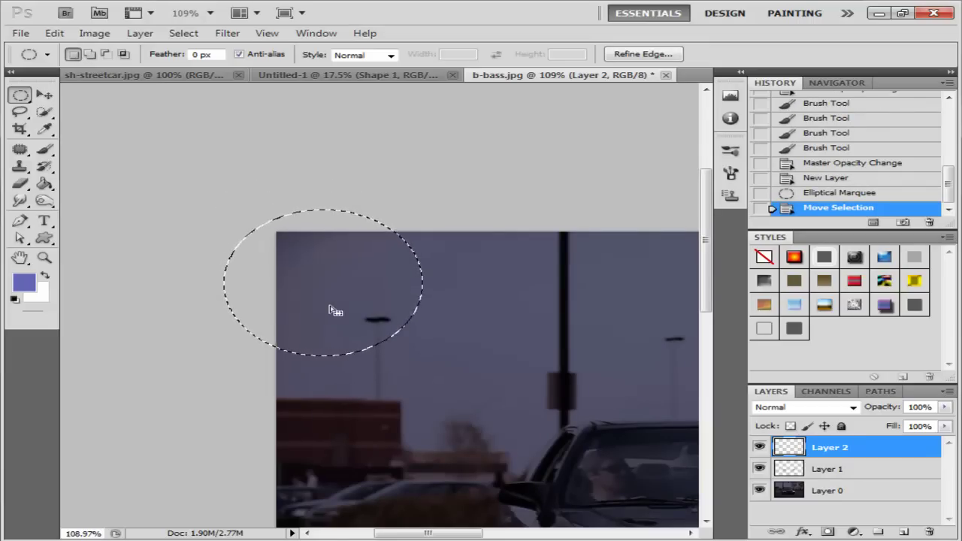
pyautogui.click(239, 35)
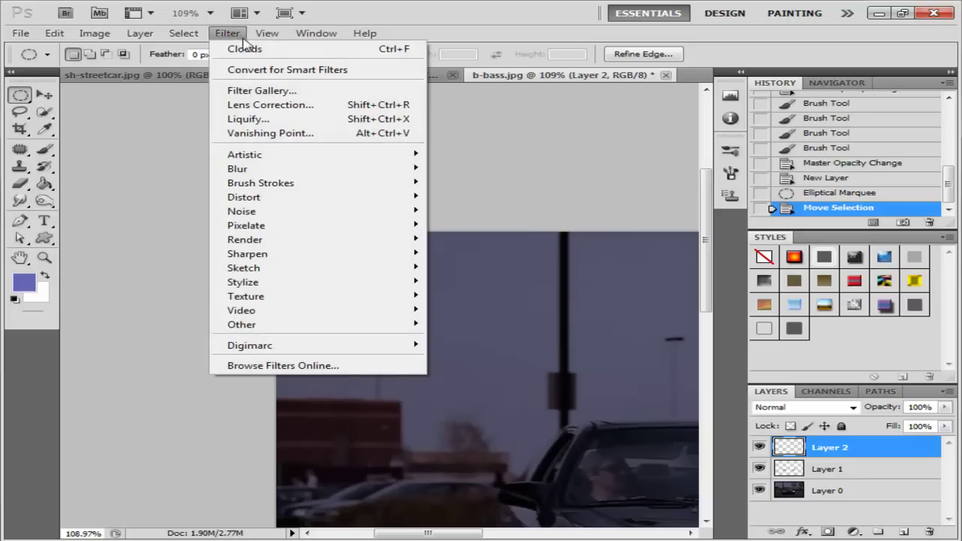
pyautogui.moveTo(315, 239)
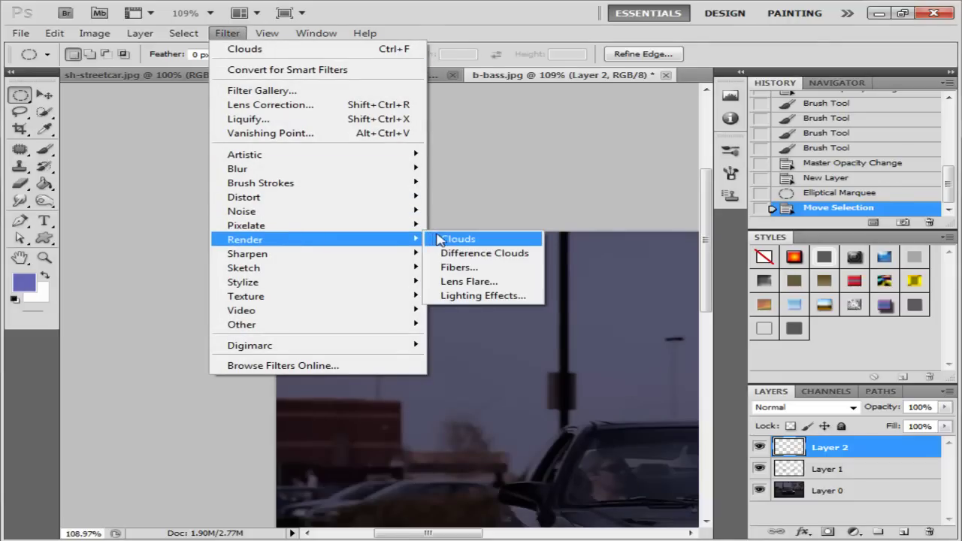
# Step: Set the foreground colour to light grey and fill the oval sky selection with Clouds
pyautogui.click(455, 239)
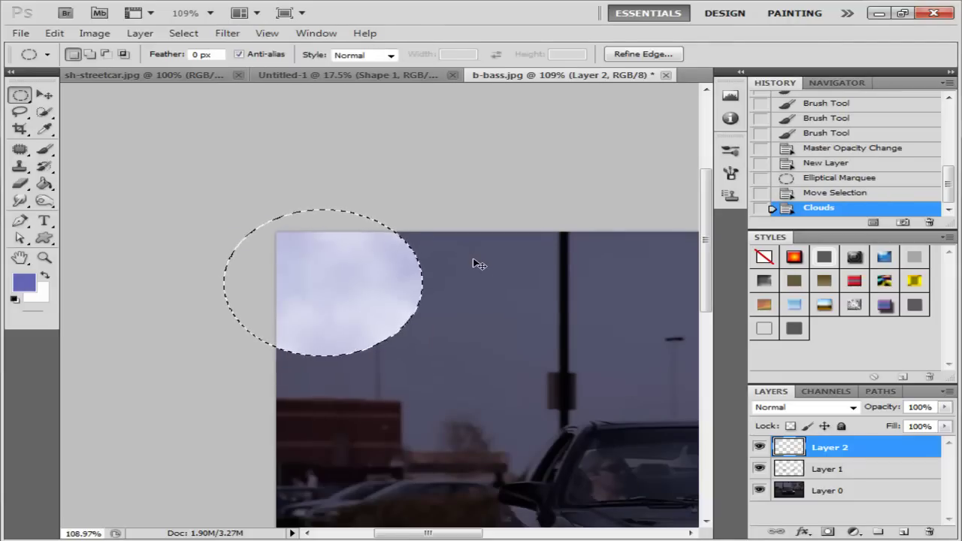
pyautogui.hotkey('ctrl', 'z')
pyautogui.click(29, 281)
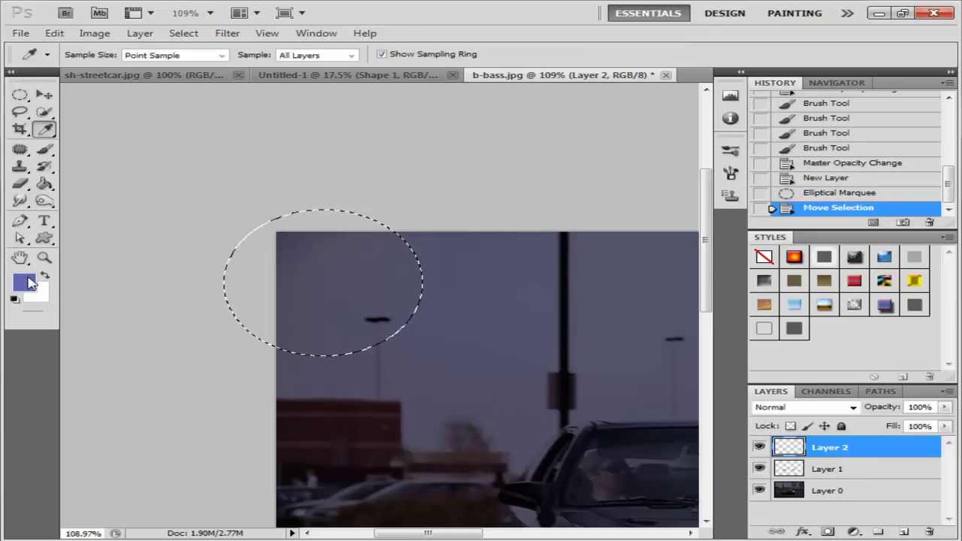
pyautogui.moveTo(603, 339); pyautogui.dragTo(525, 313)
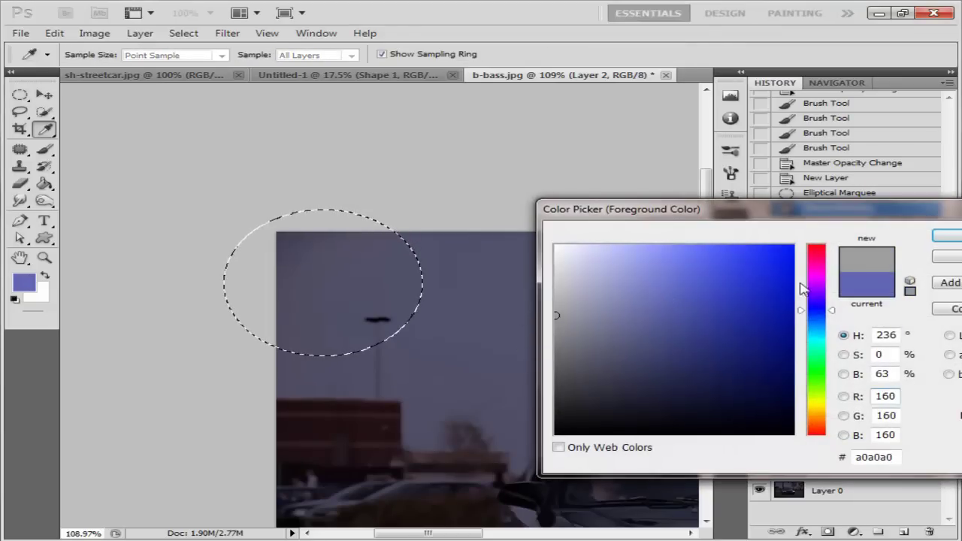
pyautogui.click(944, 237)
pyautogui.click(233, 35)
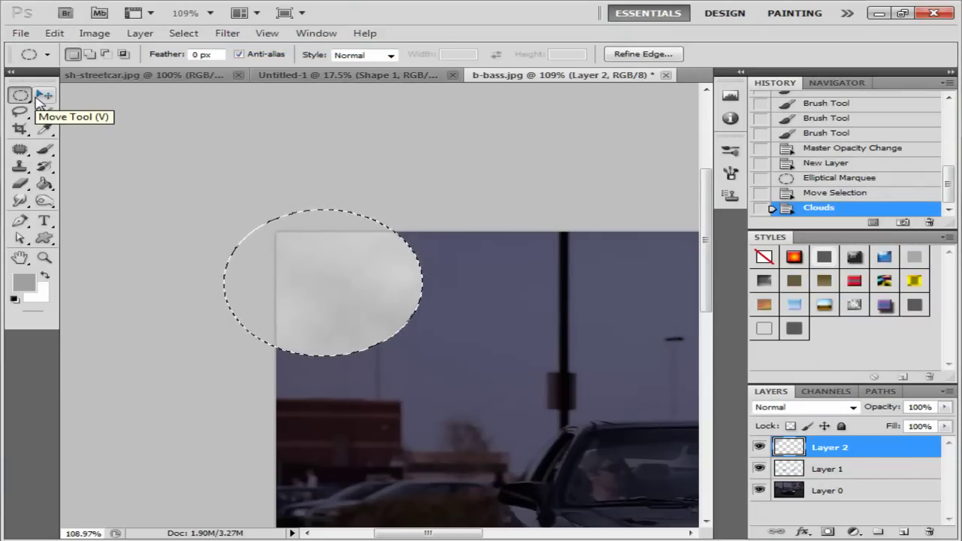
pyautogui.click(39, 98)
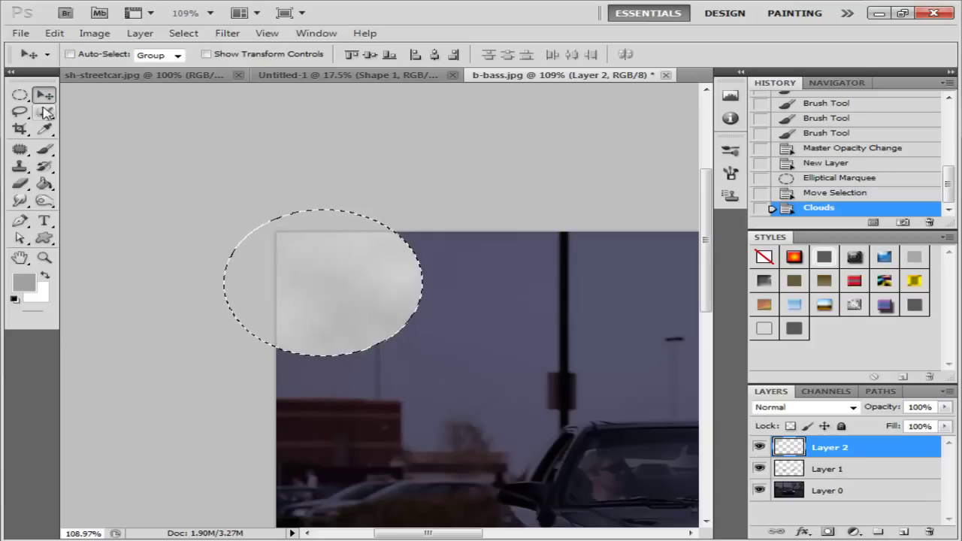
# Step: Deselect the moon and lower its layer opacity to 42%
pyautogui.hotkey('ctrl', 'd')
pyautogui.scroll(-3, 408, 404)
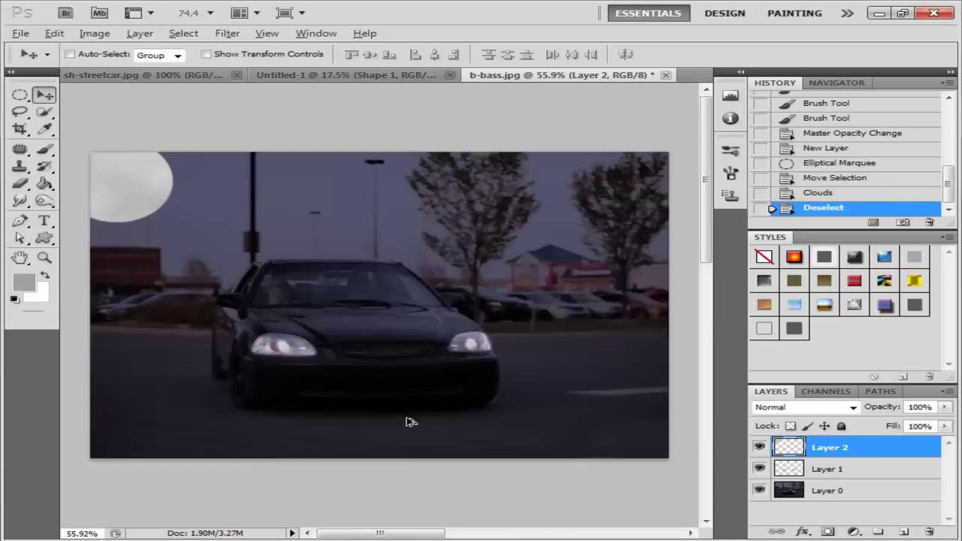
pyautogui.scroll(-1, 352, 385)
pyautogui.scroll(2, 139, 253)
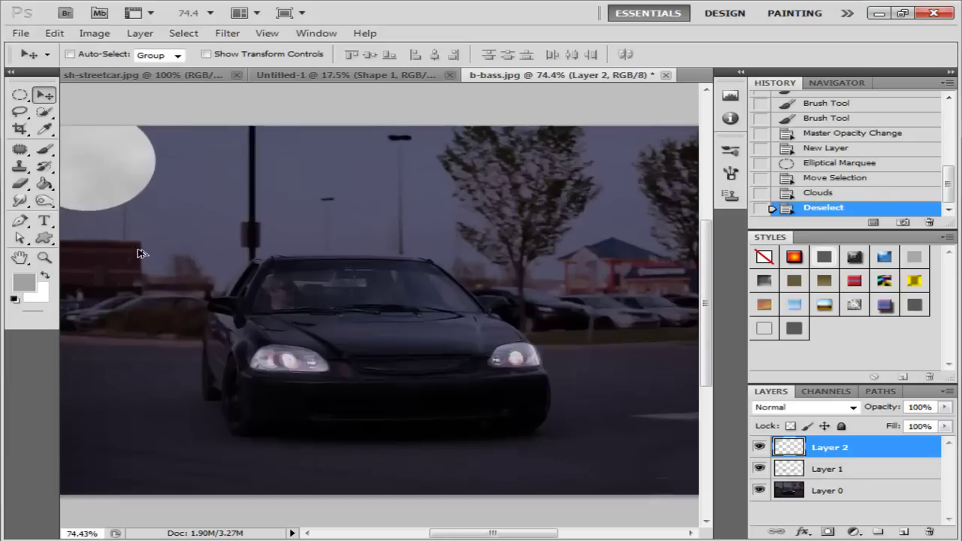
pyautogui.scroll(2, 133, 197)
pyautogui.scroll(2, 131, 233)
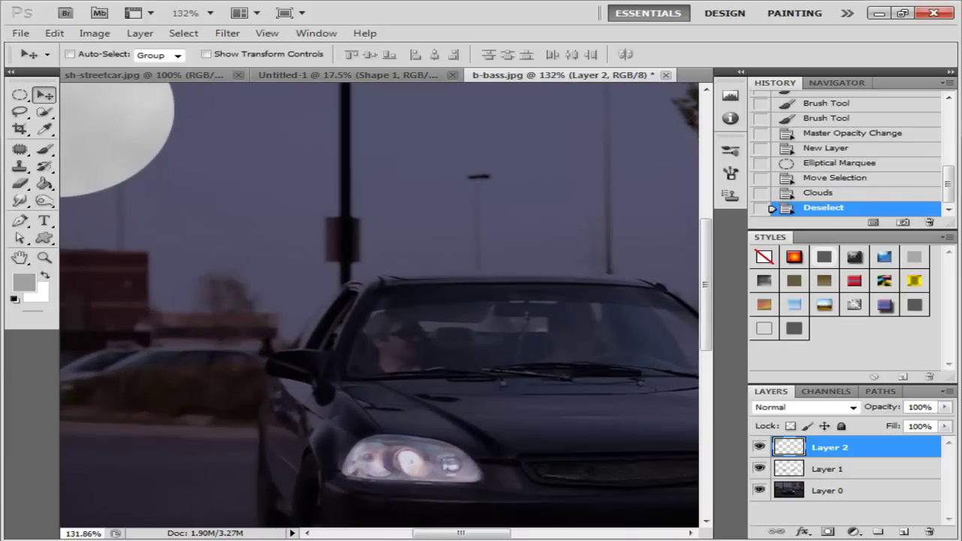
pyautogui.hscroll(-3, 403, 332)
pyautogui.hscroll(-1, 404, 333)
pyautogui.scroll(2, 353, 267)
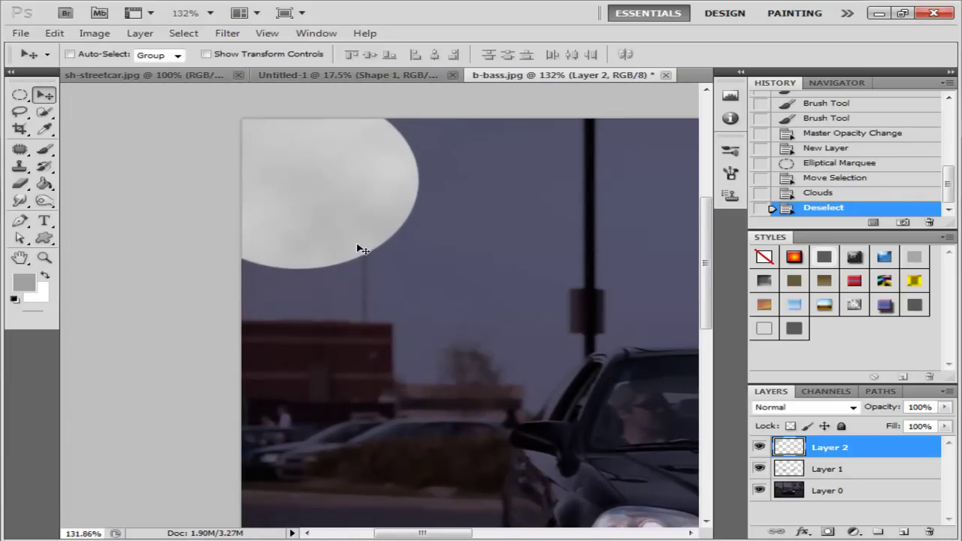
pyautogui.scroll(1, 361, 243)
pyautogui.scroll(1, 368, 242)
pyautogui.scroll(2, 373, 242)
pyautogui.scroll(1, 383, 252)
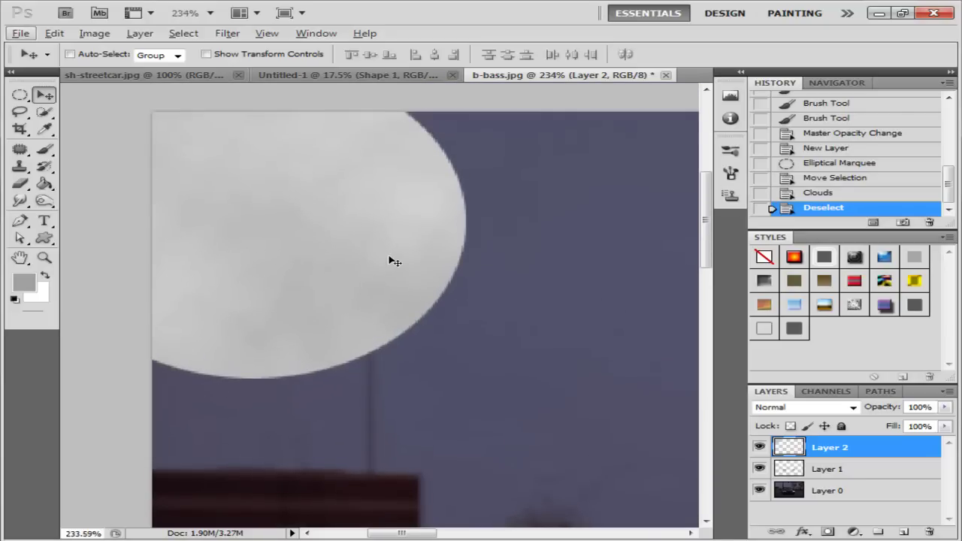
pyautogui.moveTo(891, 406); pyautogui.dragTo(836, 405)
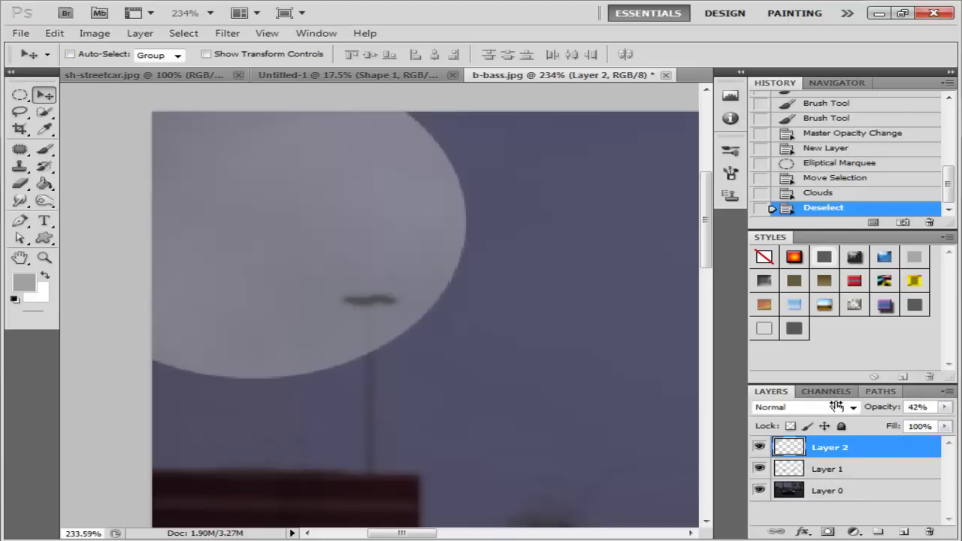
# Step: Switch to the Eraser with a brush only a few pixels wide
pyautogui.click(20, 183)
pyautogui.click(98, 182)
pyautogui.moveTo(382, 312); pyautogui.dragTo(175, 308)
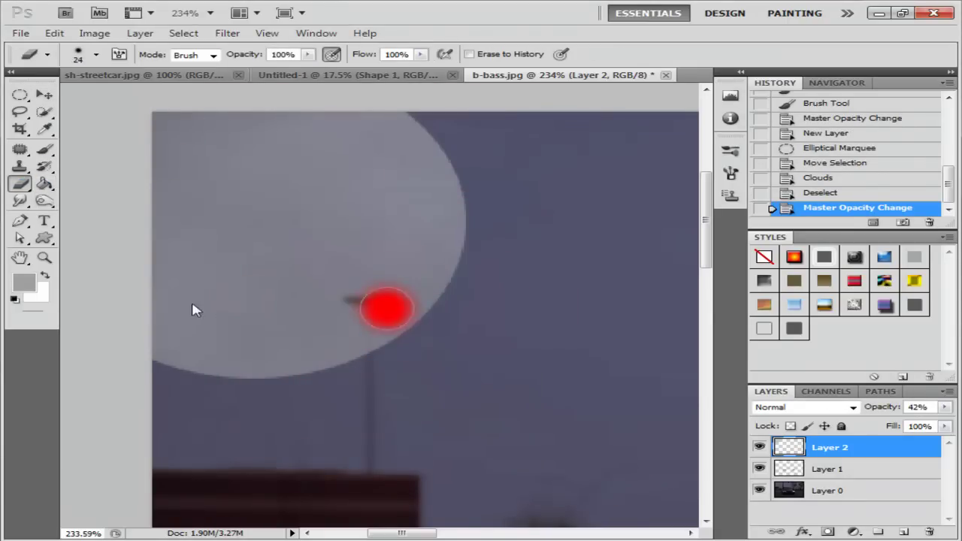
# Step: Erase the moon along the street lamp post and around its crossbar
pyautogui.rightClick(347, 344)
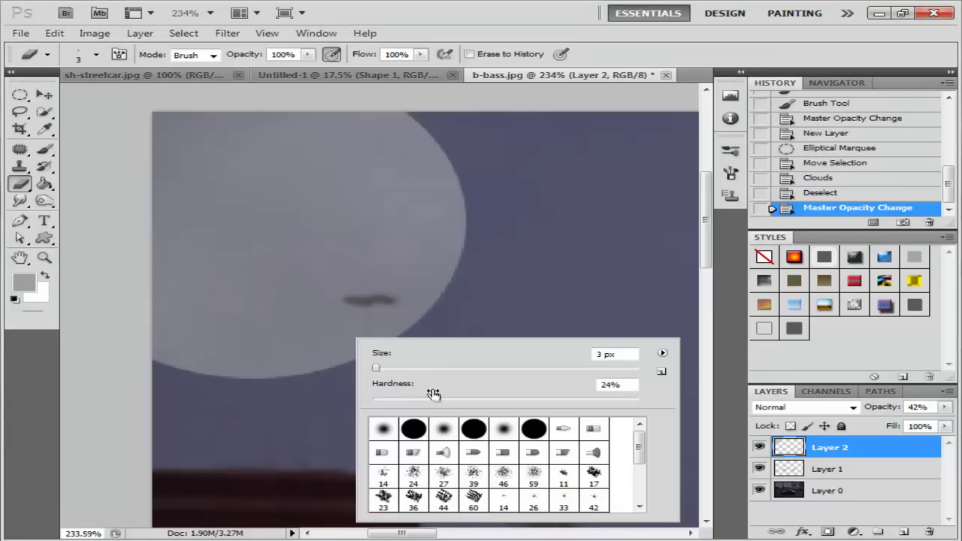
pyautogui.press('Return')
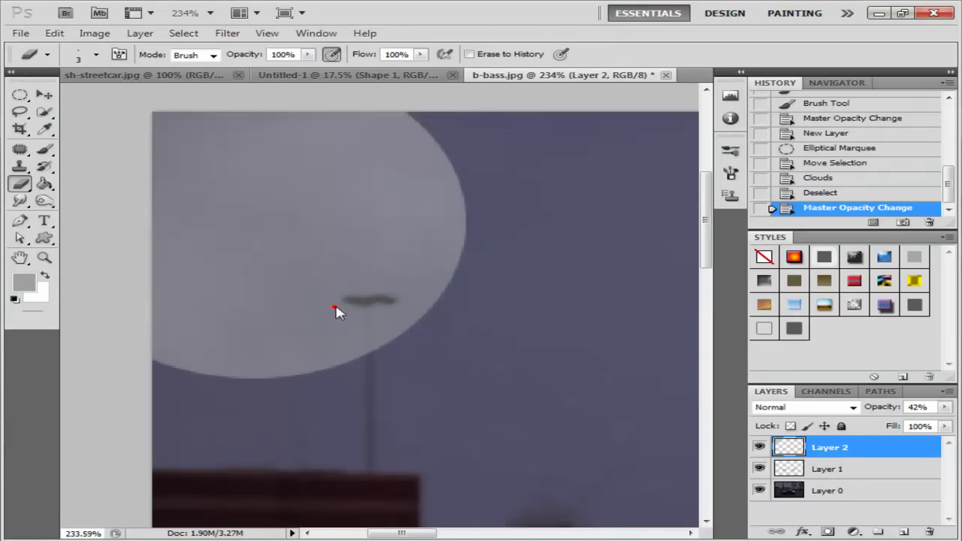
pyautogui.scroll(5, 353, 330)
pyautogui.scroll(-1, 375, 354)
pyautogui.scroll(-1, 390, 356)
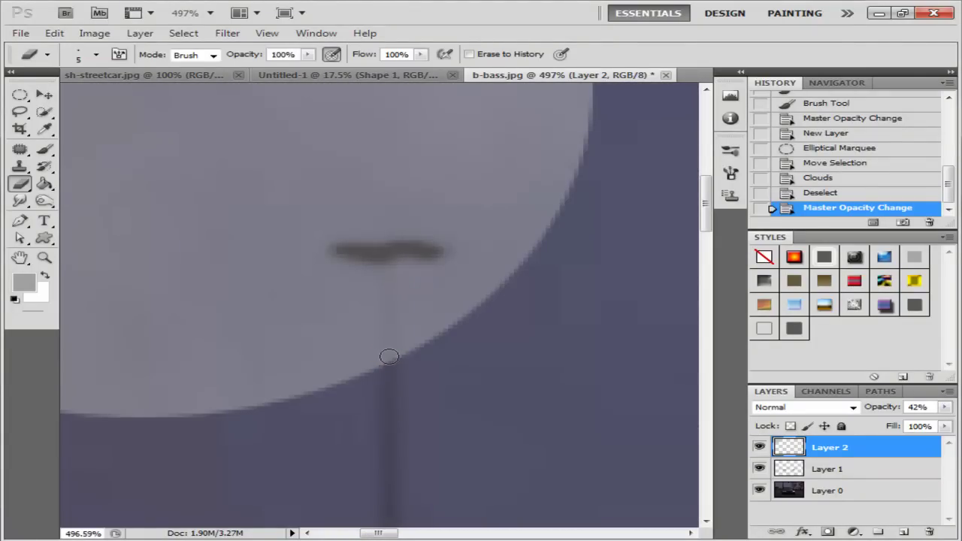
pyautogui.moveTo(387, 356)
pyautogui.mouseDown()
pyautogui.moveTo(387, 255)
pyautogui.moveTo(432, 250)
pyautogui.mouseUp()
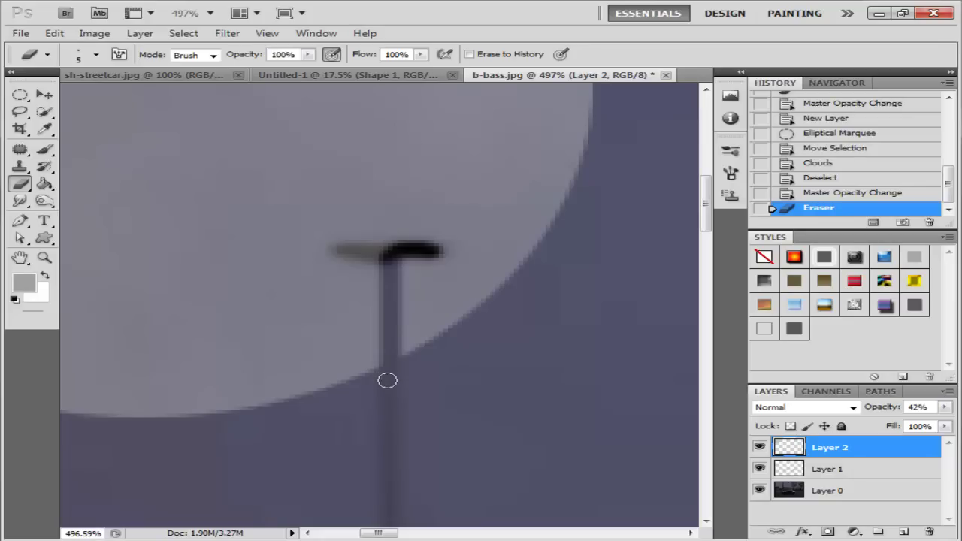
pyautogui.moveTo(382, 263)
pyautogui.mouseDown()
pyautogui.moveTo(378, 253)
pyautogui.moveTo(335, 251)
pyautogui.moveTo(404, 255)
pyautogui.mouseUp()
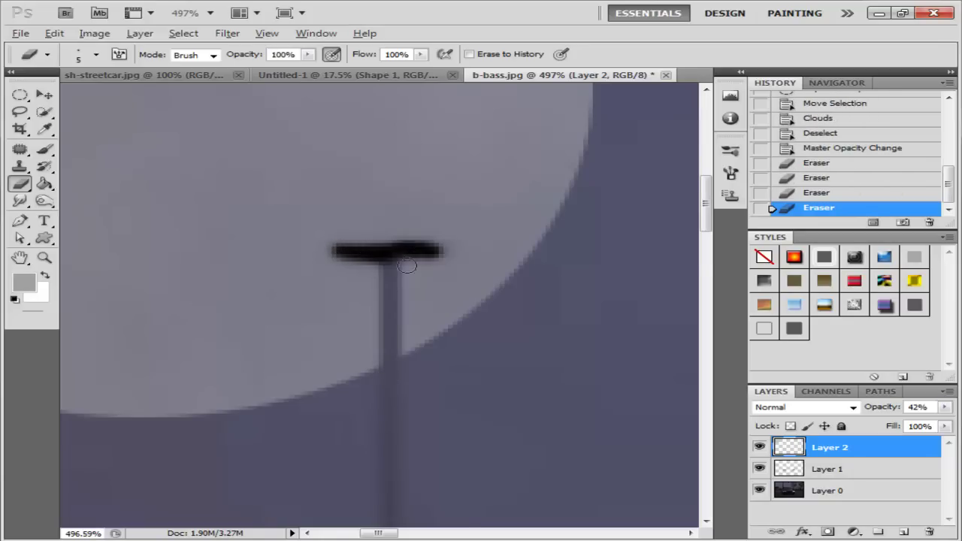
# Step: Restore the moon layer to 100% opacity
pyautogui.scroll(-5, 407, 265)
pyautogui.scroll(-3, 407, 265)
pyautogui.scroll(-3, 406, 265)
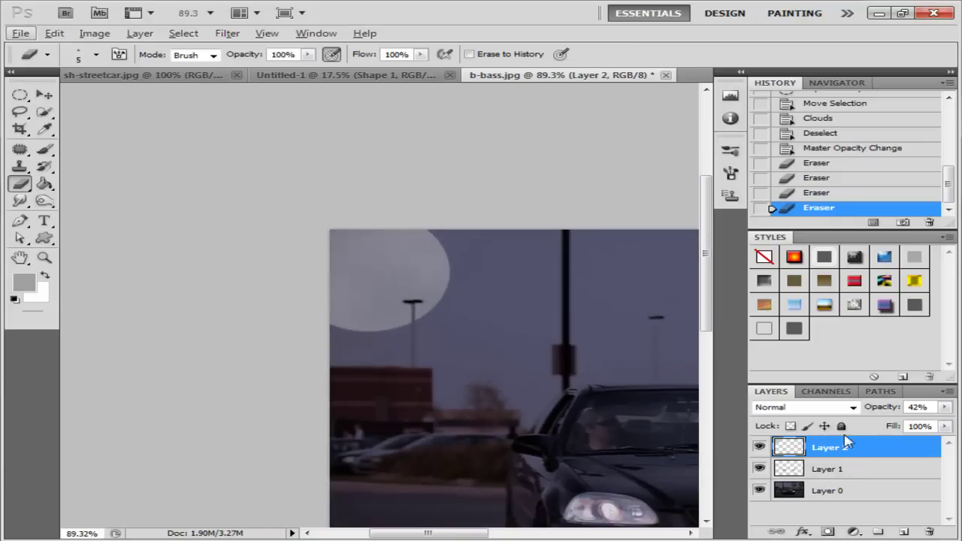
pyautogui.moveTo(870, 410)
pyautogui.mouseDown()
pyautogui.moveTo(929, 406)
pyautogui.moveTo(935, 415)
pyautogui.mouseUp()
pyautogui.scroll(-1, 455, 326)
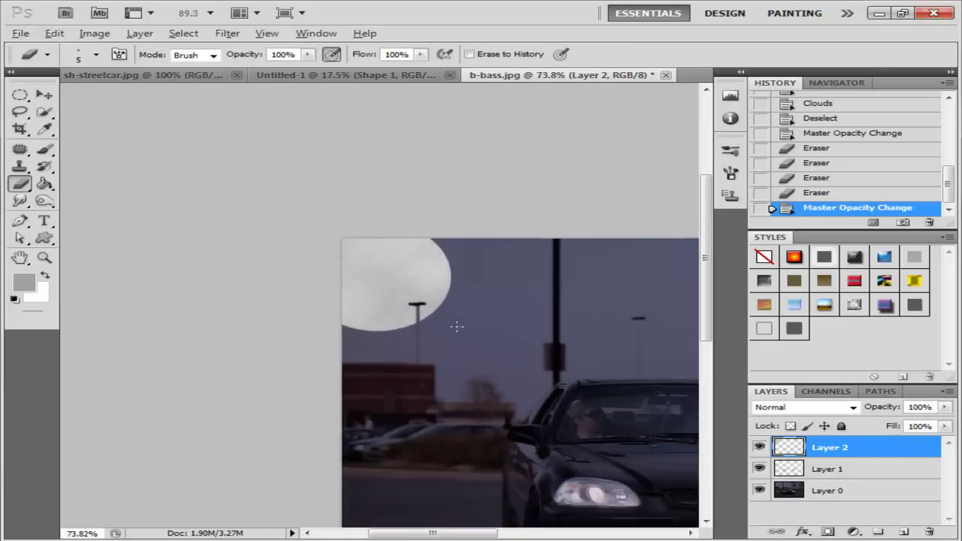
pyautogui.scroll(-1, 455, 326)
pyautogui.click(44, 94)
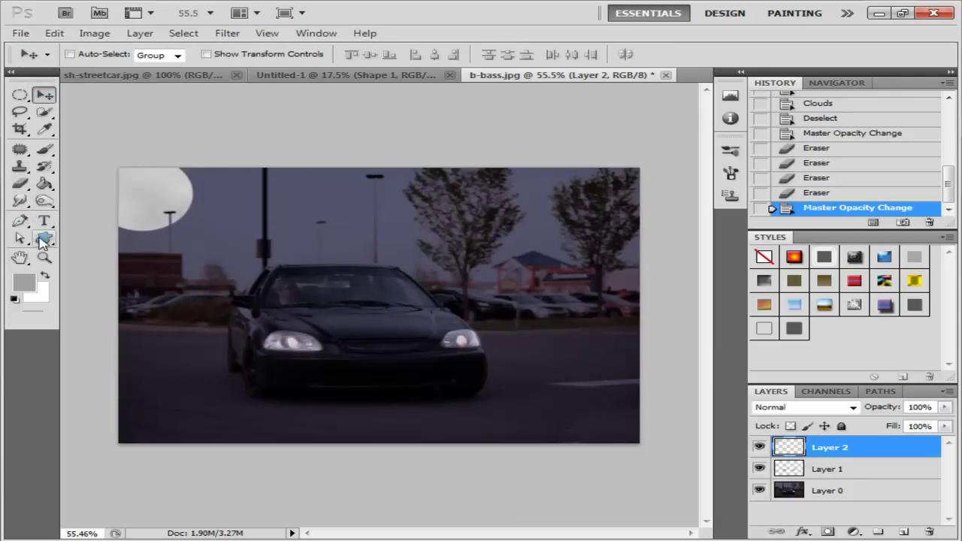
# Step: Choose the bird custom shape and set the foreground colour to pure black
pyautogui.moveTo(44, 238); pyautogui.dragTo(109, 312)
pyautogui.rightClick(258, 263)
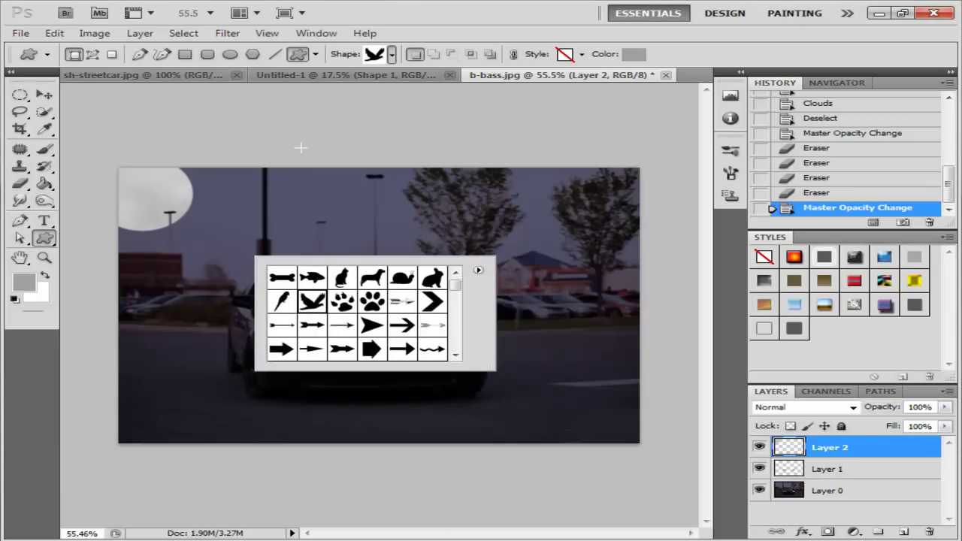
pyautogui.click(479, 83)
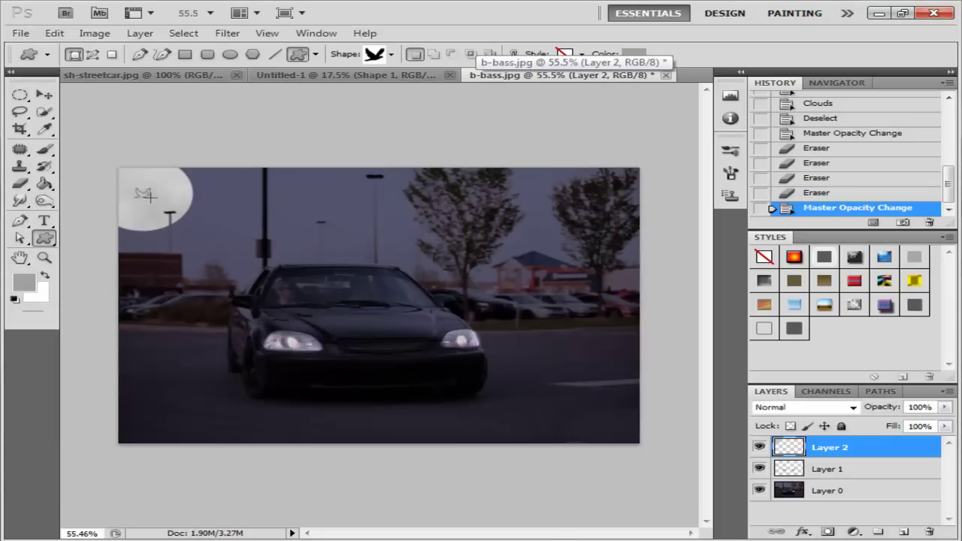
pyautogui.moveTo(148, 195); pyautogui.dragTo(156, 197)
pyautogui.hotkey('ctrl', 'z')
pyautogui.click(21, 285)
pyautogui.click(279, 311)
pyautogui.moveTo(723, 404); pyautogui.dragTo(794, 437)
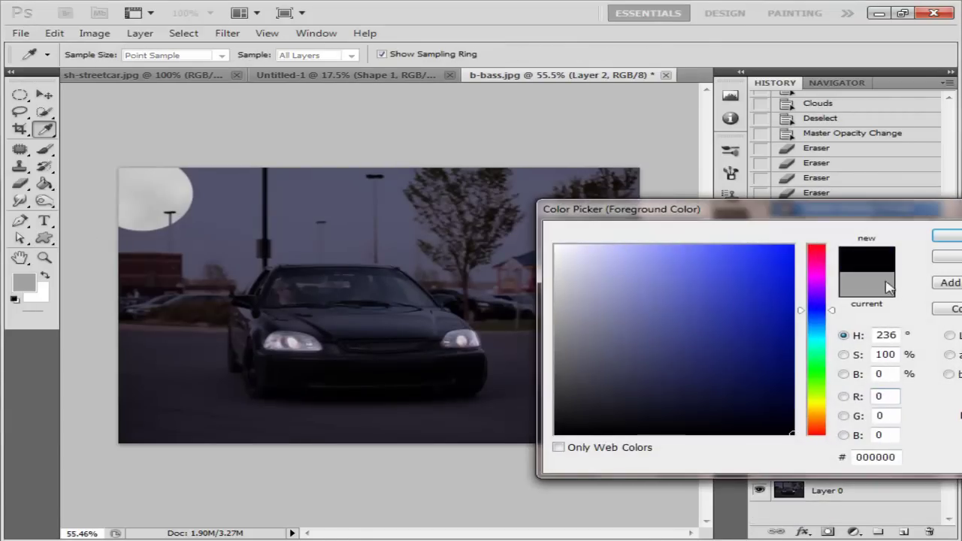
pyautogui.click(945, 237)
# Step: Draw three black birds: one on the moon, one to its right, one higher up
pyautogui.moveTo(145, 188); pyautogui.dragTo(154, 196)
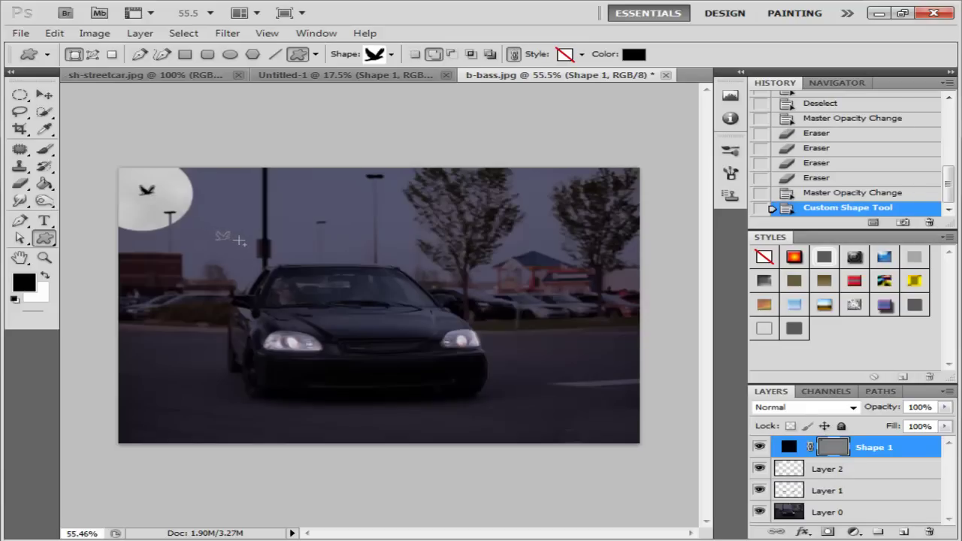
pyautogui.moveTo(234, 239); pyautogui.dragTo(241, 242)
pyautogui.moveTo(338, 185); pyautogui.dragTo(354, 198)
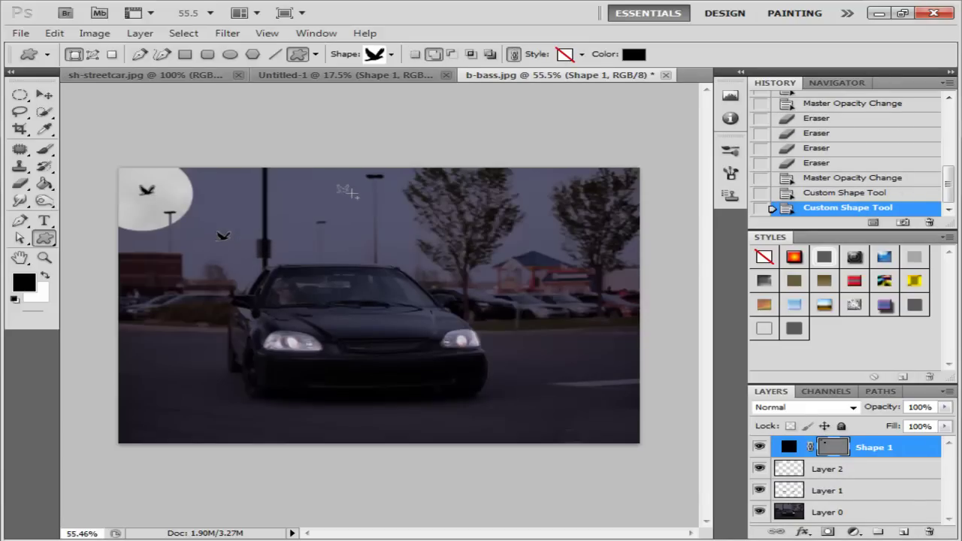
pyautogui.click(45, 95)
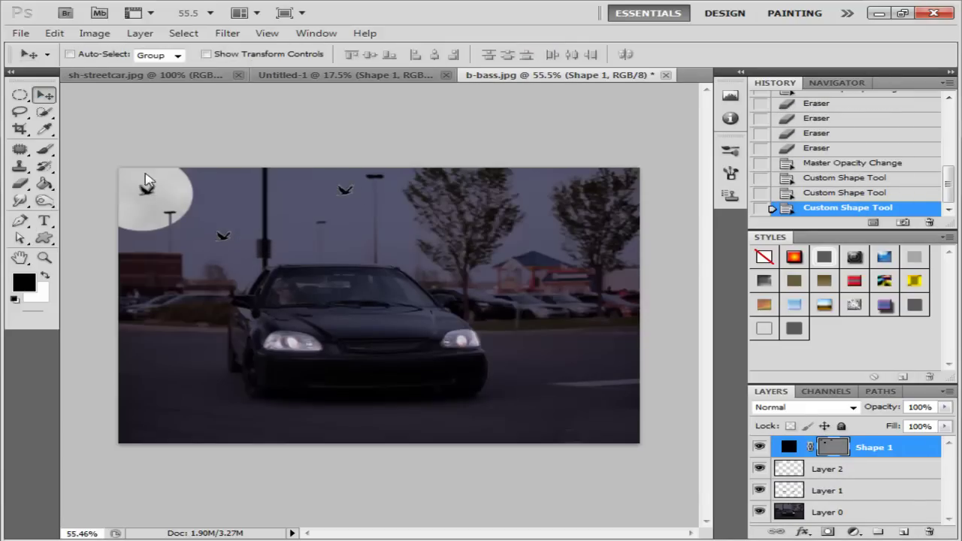
pyautogui.click(826, 490)
pyautogui.scroll(-1, 456, 277)
pyautogui.press('alt')
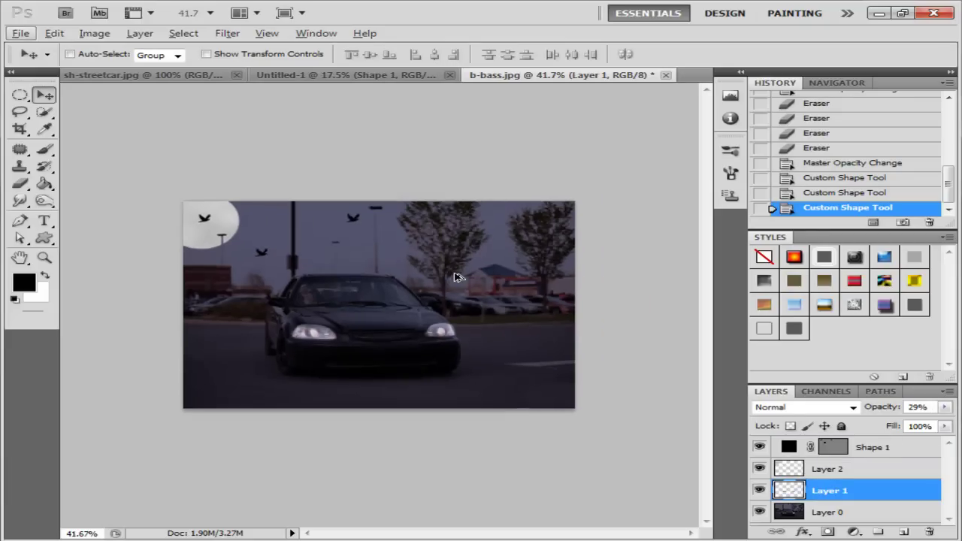